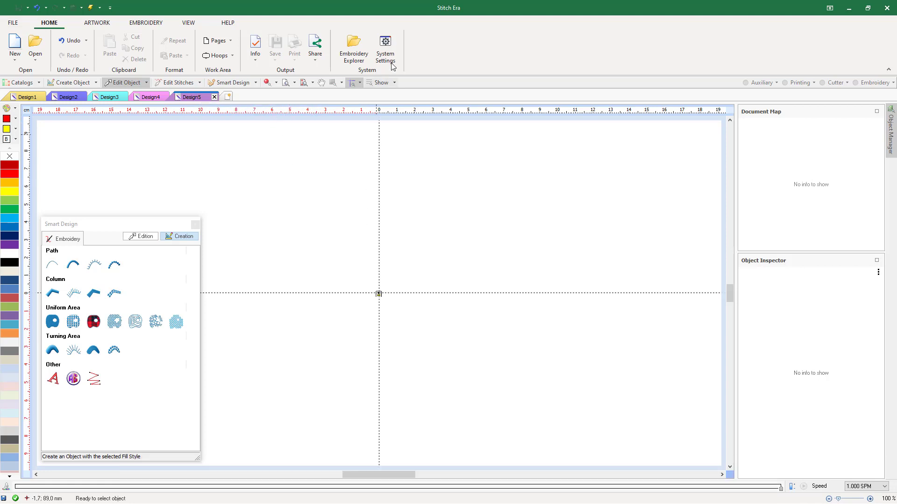
Check which curves type is set in the general Create and Edit section of the system settings
{"action": "left_click", "coordinate": [385, 49]}
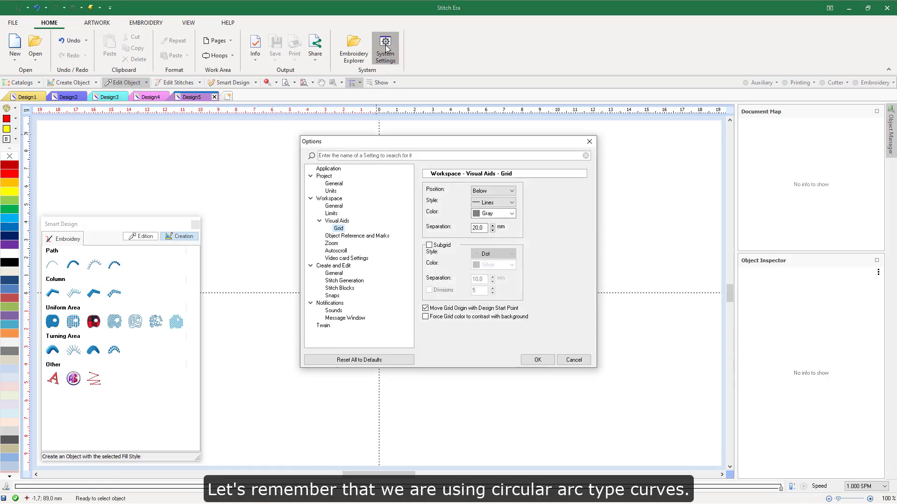
{"action": "left_click", "coordinate": [337, 274]}
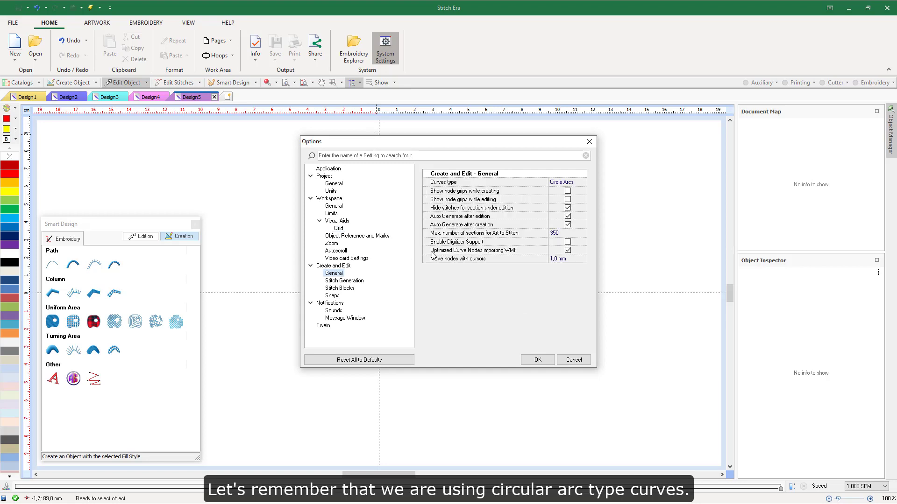
{"action": "left_click", "coordinate": [562, 185]}
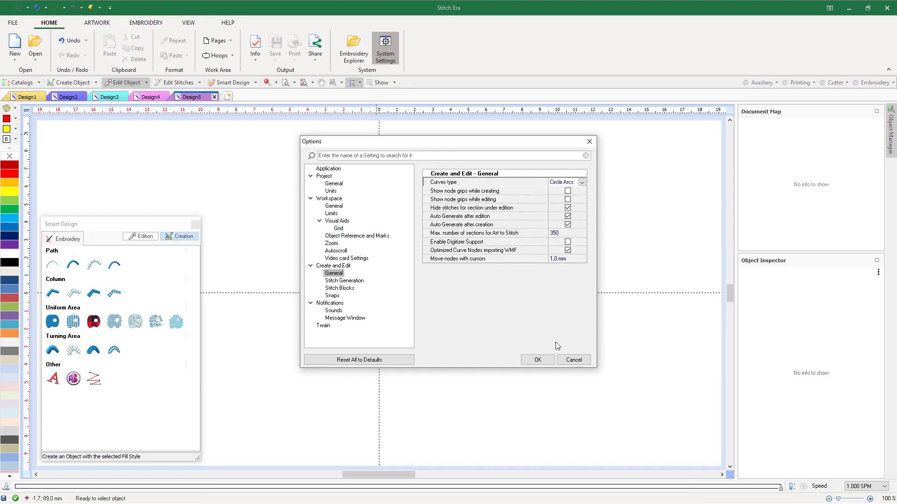
{"action": "left_click", "coordinate": [542, 361]}
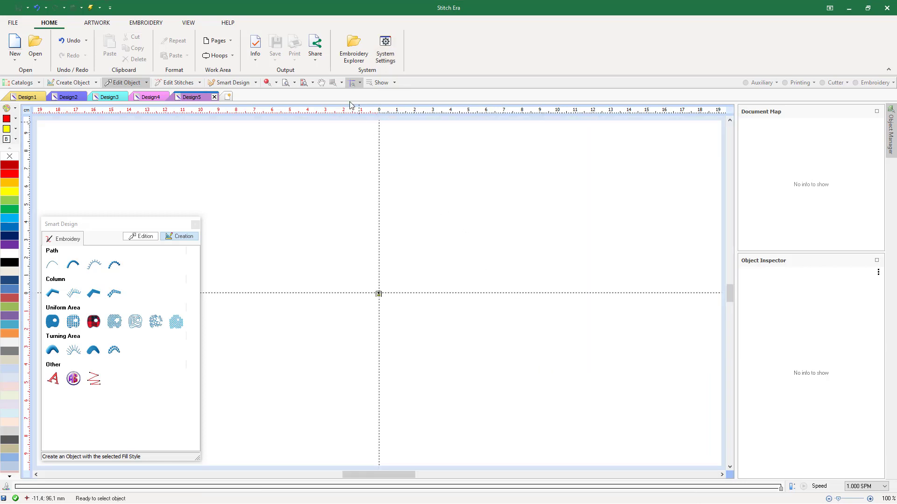
Set the workspace grid's position to After and its style to Line 1
{"action": "left_click", "coordinate": [341, 83]}
{"action": "left_click", "coordinate": [341, 118]}
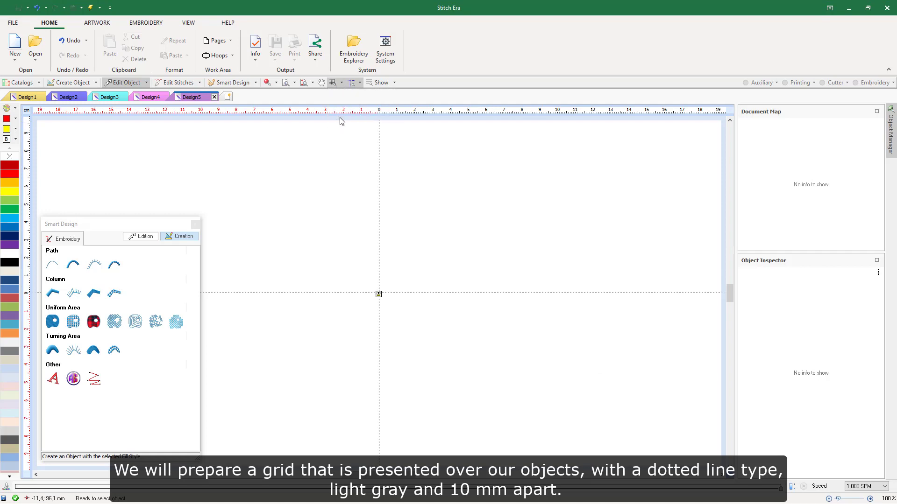
{"action": "left_click", "coordinate": [489, 191]}
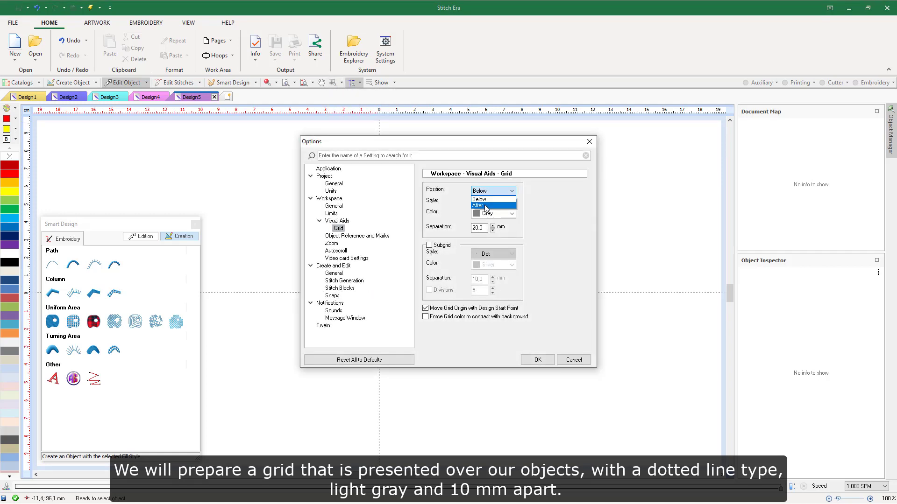
{"action": "left_click", "coordinate": [485, 204]}
{"action": "left_click", "coordinate": [490, 203]}
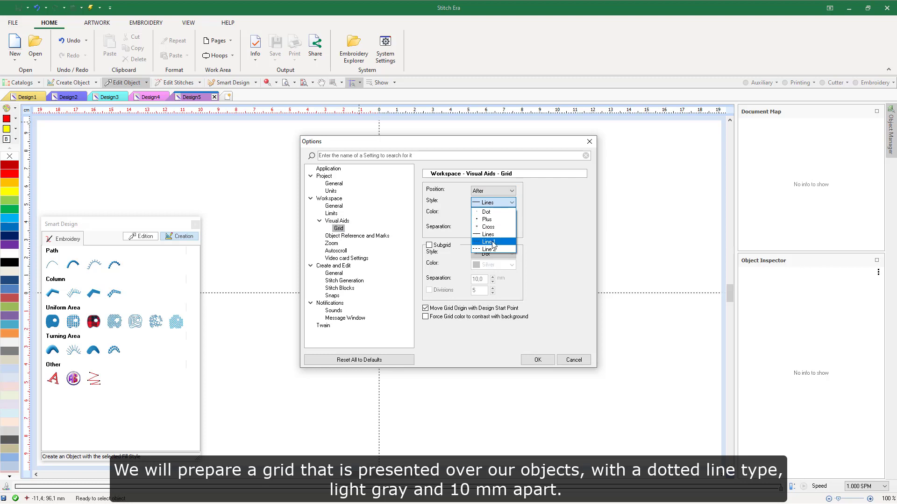
{"action": "left_click", "coordinate": [489, 242]}
Set the grid's color to Silver and its separation to 10 mm, then display the grid in the work area
{"action": "left_click", "coordinate": [494, 214]}
{"action": "left_click", "coordinate": [495, 231]}
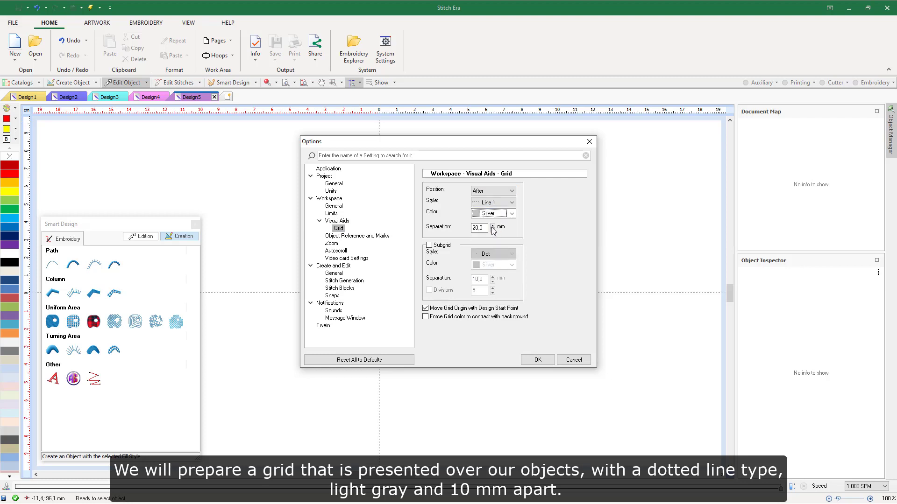
{"action": "left_click_drag", "start_coordinate": [486, 228], "coordinate": [462, 228]}
{"action": "type", "text": "10"}
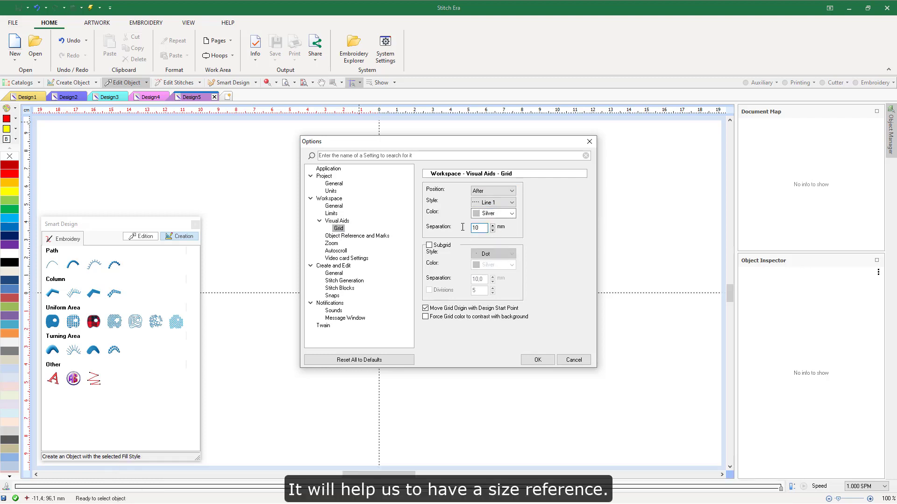
{"action": "left_click", "coordinate": [537, 361]}
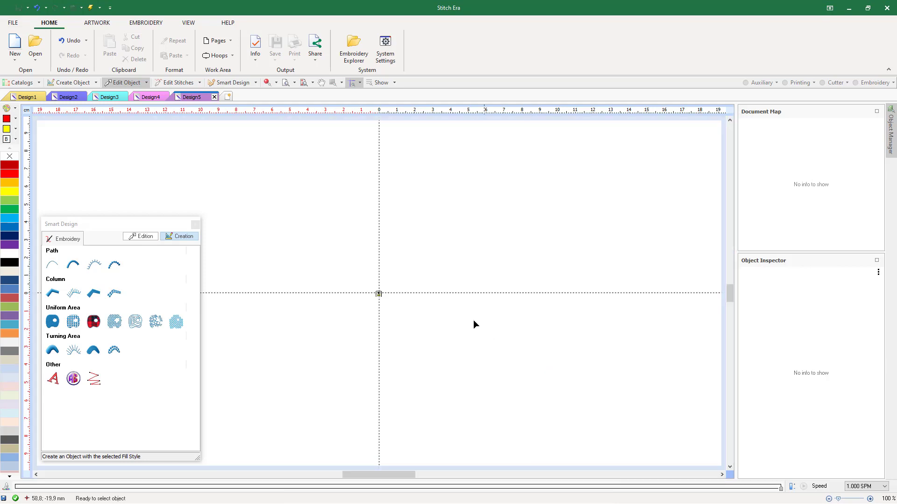
{"action": "left_click", "coordinate": [333, 82]}
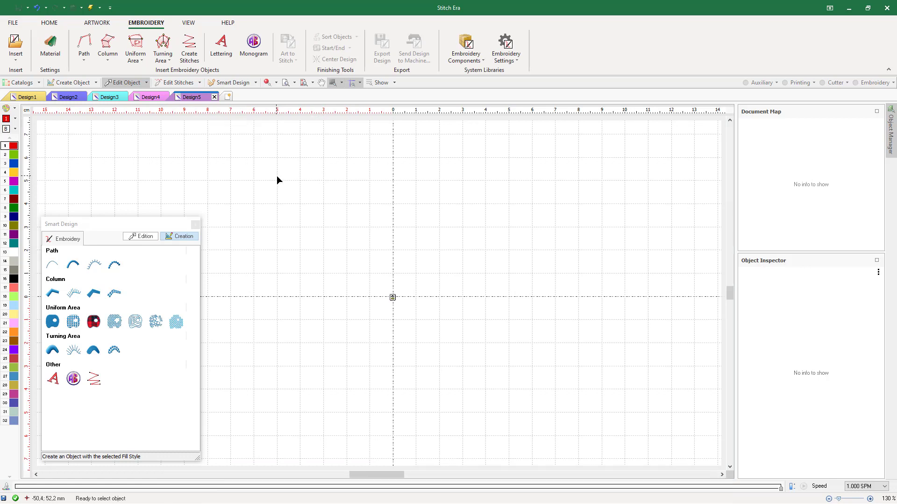
Start a running stitch path with 1.5 mm stitch length, 1 repetition and straight segments
{"action": "left_click", "coordinate": [53, 266]}
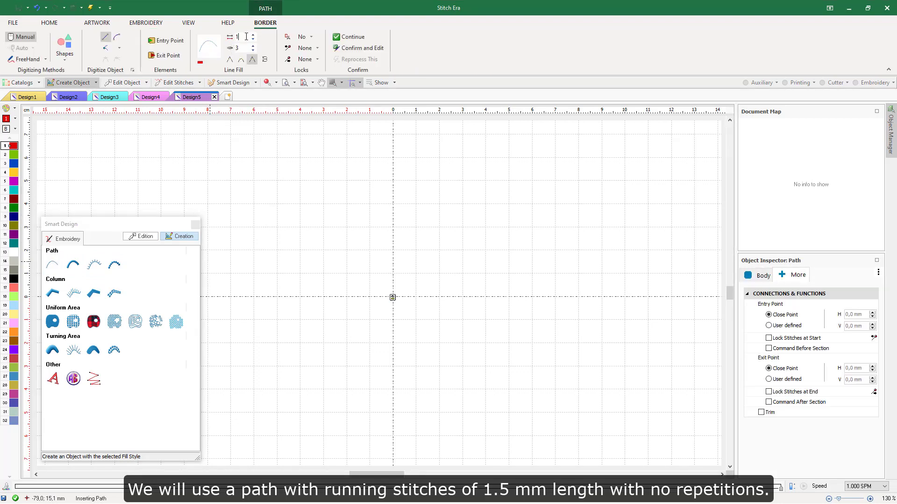
{"action": "double_click", "coordinate": [238, 47]}
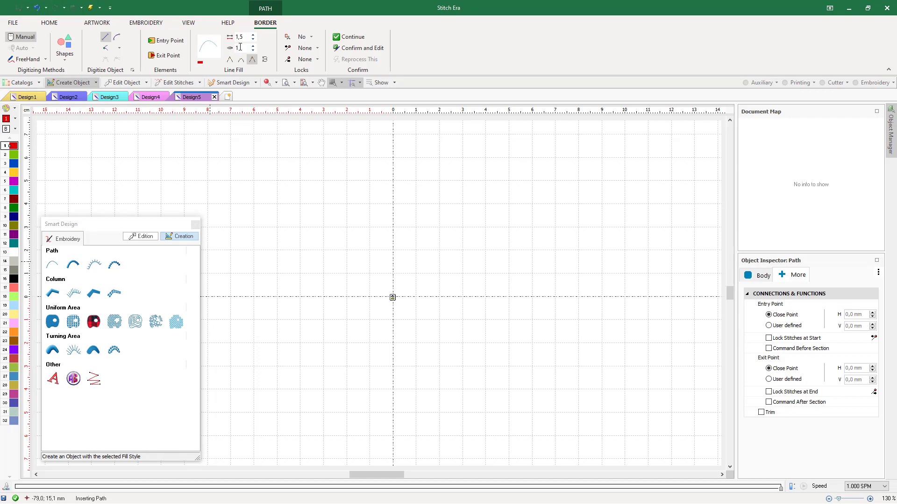
{"action": "left_click", "coordinate": [105, 41]}
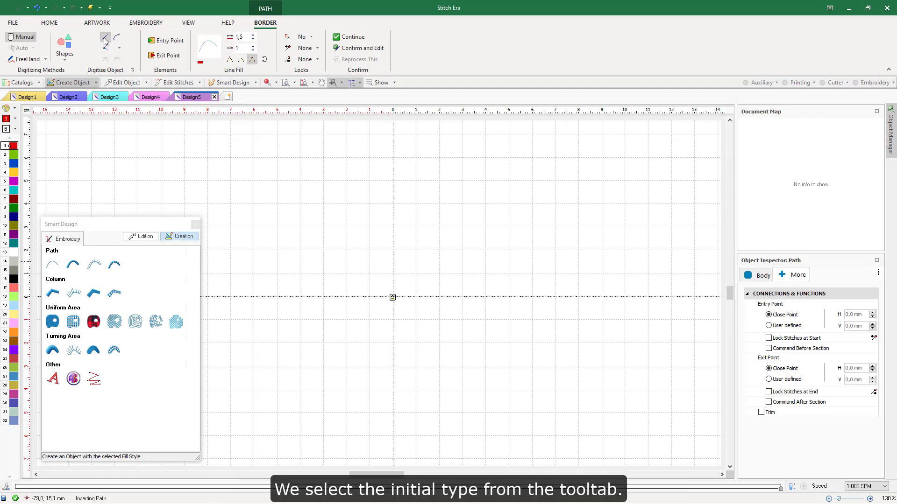
Place seven nodes of a zigzag path left of the origin, rising from about 13 mm below the horizontal axis to about 41 mm above it
{"action": "left_click", "coordinate": [362, 327]}
{"action": "left_click", "coordinate": [343, 307]}
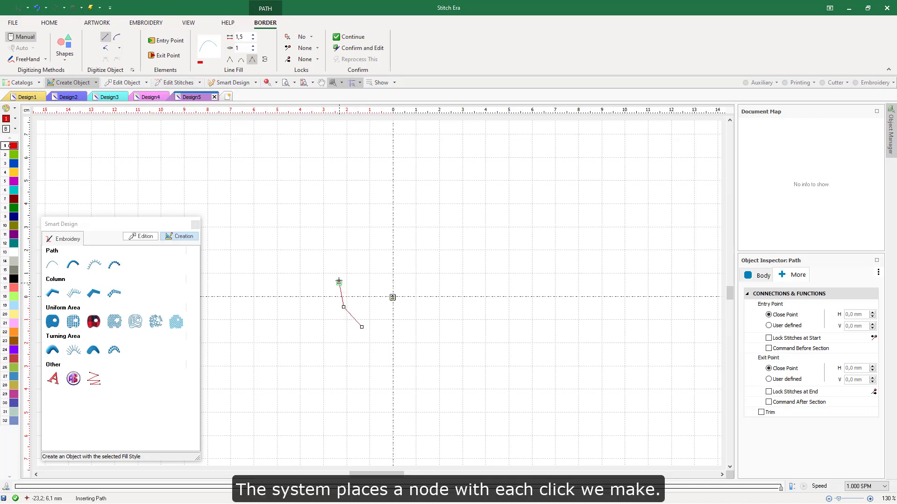
{"action": "left_click", "coordinate": [338, 279]}
{"action": "left_click", "coordinate": [344, 258]}
{"action": "left_click", "coordinate": [331, 240]}
{"action": "left_click", "coordinate": [327, 217]}
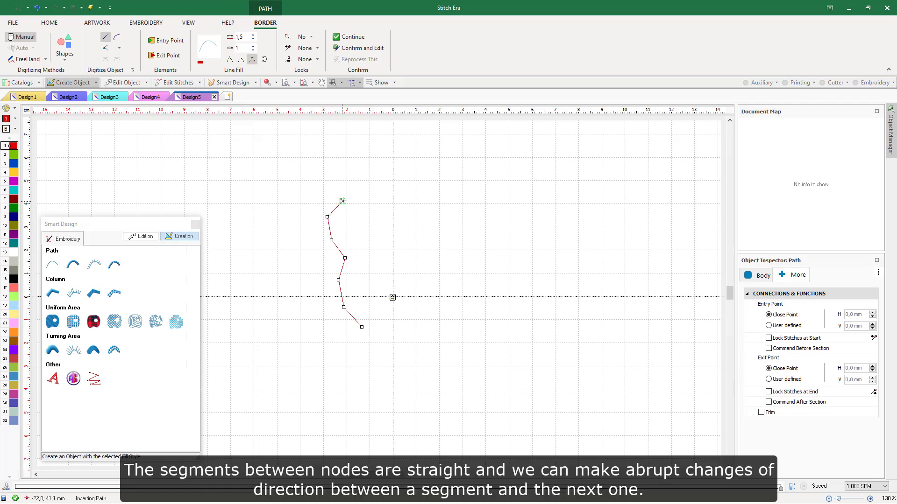
{"action": "left_click", "coordinate": [343, 200]}
Extend the zigzag path with four more nodes and delete those four nodes one by one
{"action": "left_click", "coordinate": [302, 204]}
{"action": "left_click", "coordinate": [331, 183]}
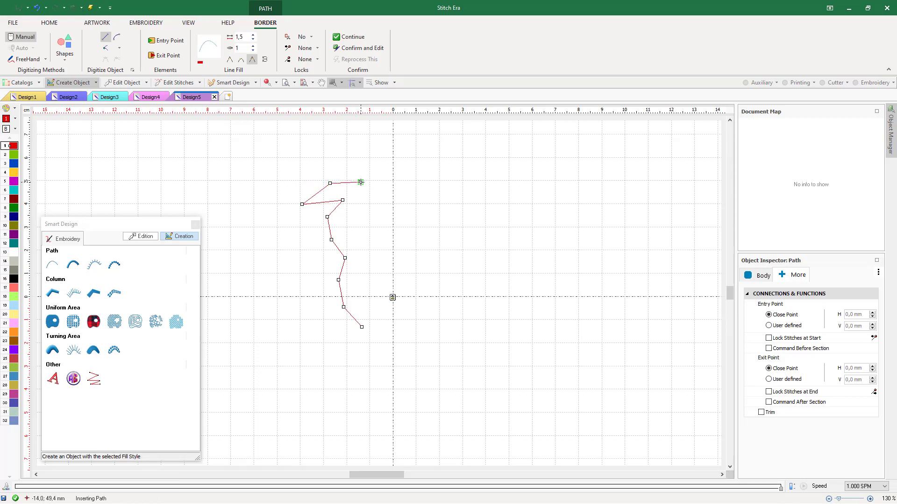
{"action": "left_click", "coordinate": [360, 182]}
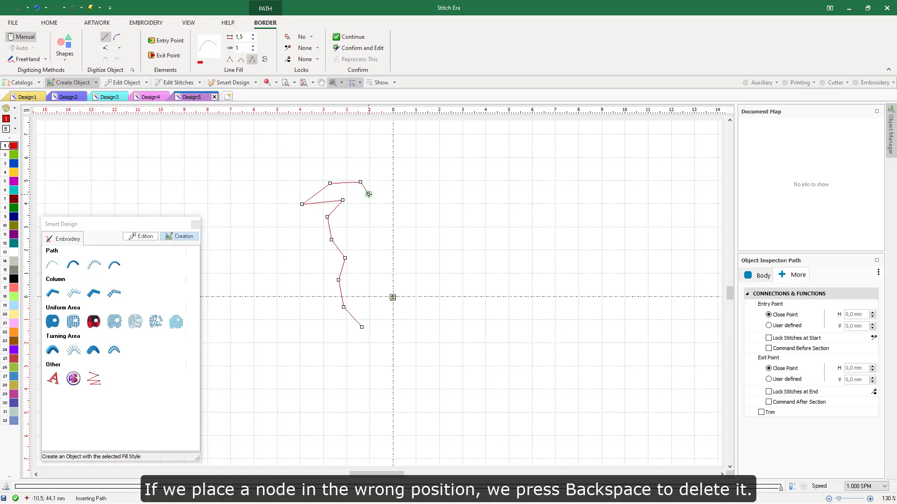
{"action": "left_click", "coordinate": [371, 192]}
{"action": "key", "text": "BackSpace"}
{"action": "key", "text": "BackSpace"}
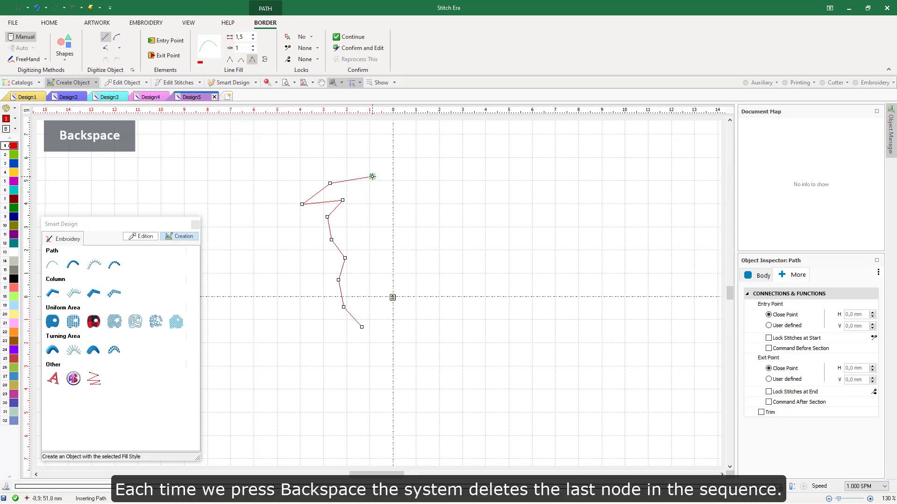
{"action": "key", "text": "BackSpace"}
{"action": "key", "text": "BackSpace"}
Complete the zigzag path with two more nodes, about 28 × 68 mm overall, and confirm it to generate the stitches
{"action": "left_click", "coordinate": [337, 188]}
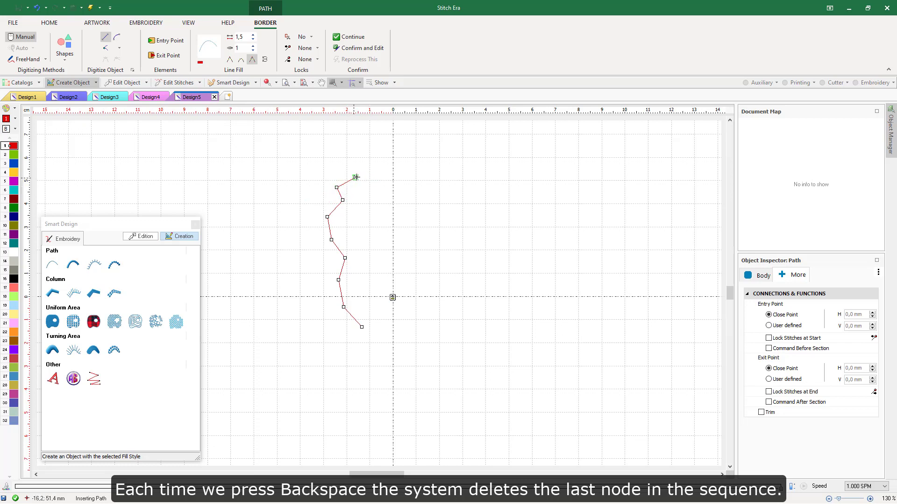
{"action": "left_click", "coordinate": [360, 170]}
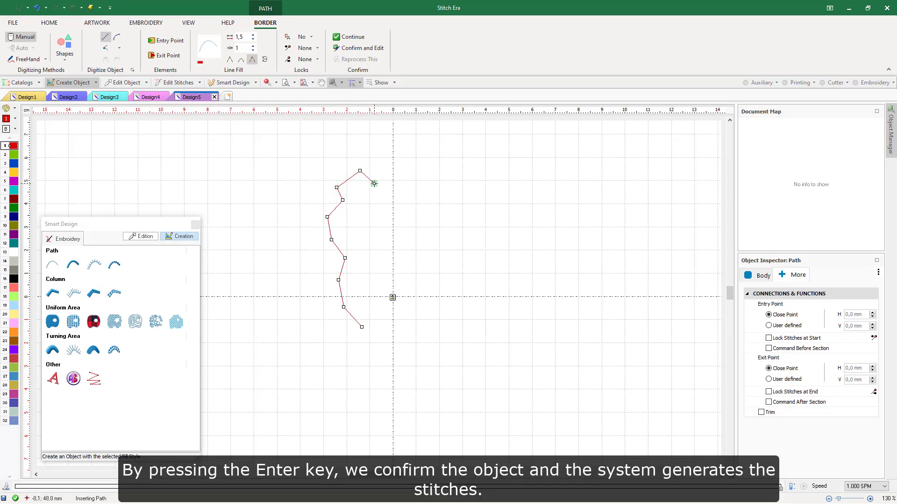
{"action": "key", "text": "Return"}
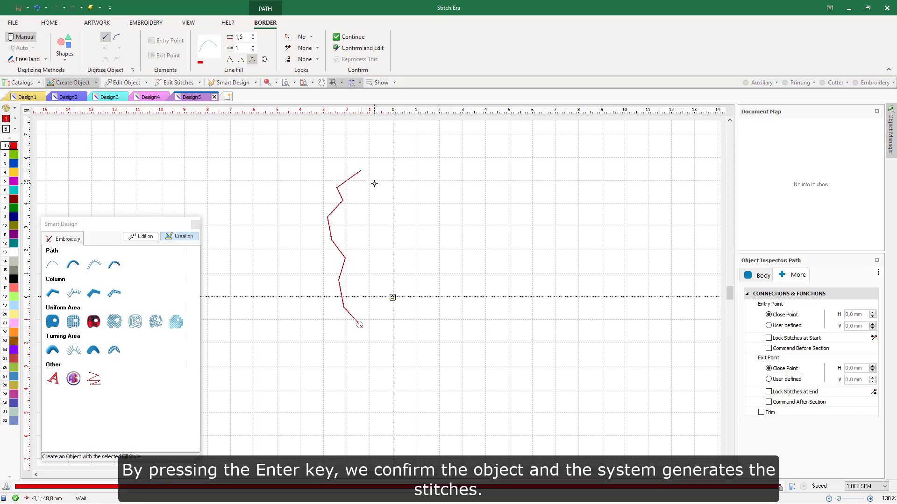
{"action": "scroll", "coordinate": [359, 195], "scroll_direction": "up", "scroll_amount": 3}
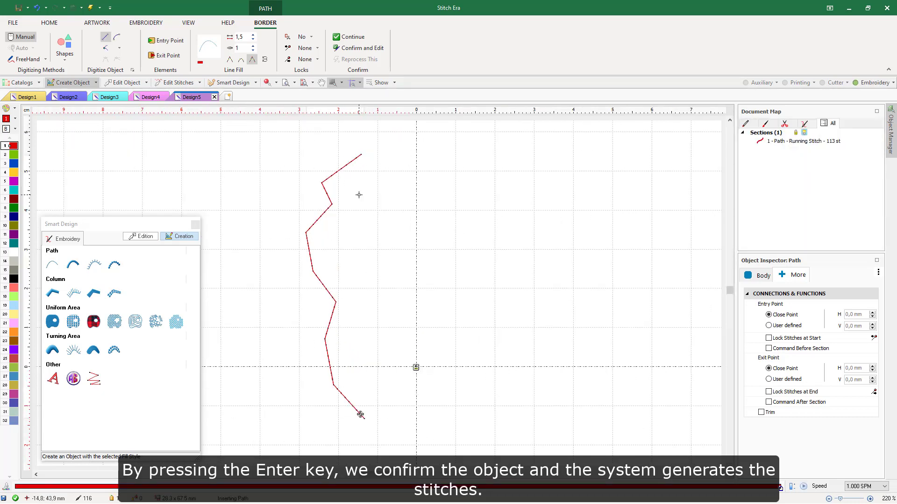
{"action": "scroll", "coordinate": [357, 198], "scroll_direction": "down", "scroll_amount": 3}
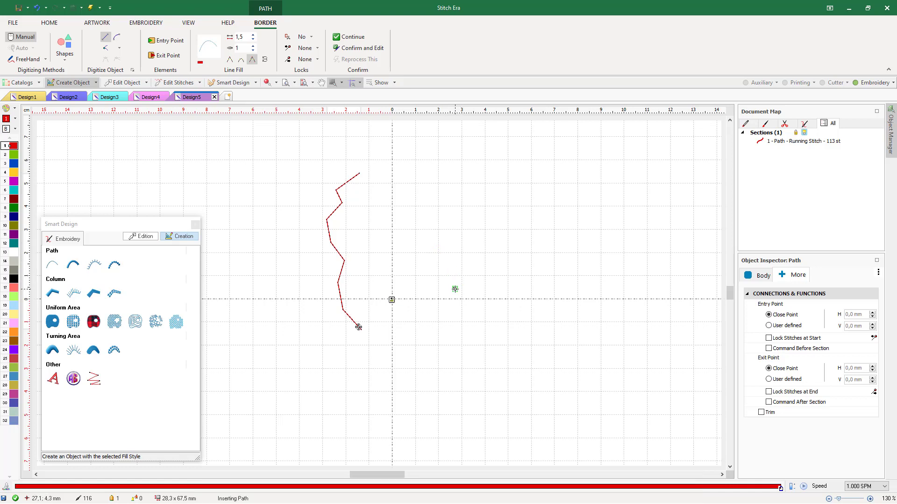
Turn on snapping to the grid and start a second path with nodes at (30, -10), (20, -10) and (20, 0) mm
{"action": "left_click", "coordinate": [189, 24]}
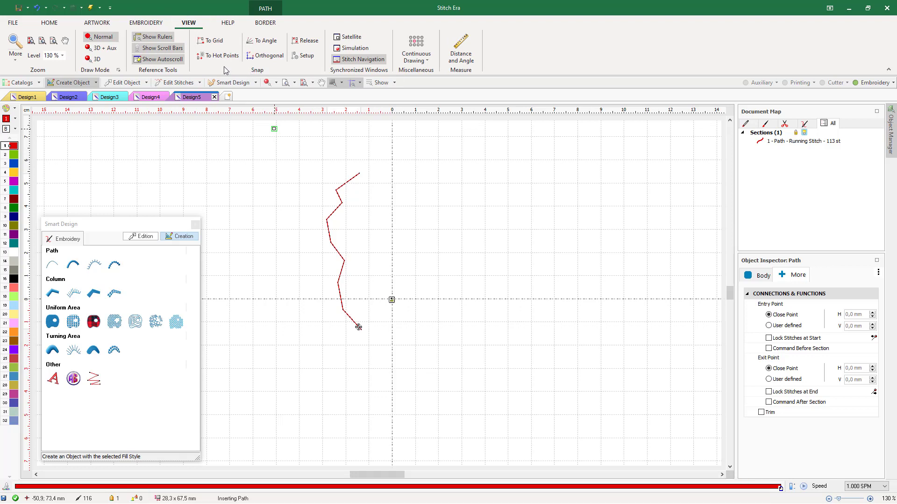
{"action": "left_click", "coordinate": [210, 41]}
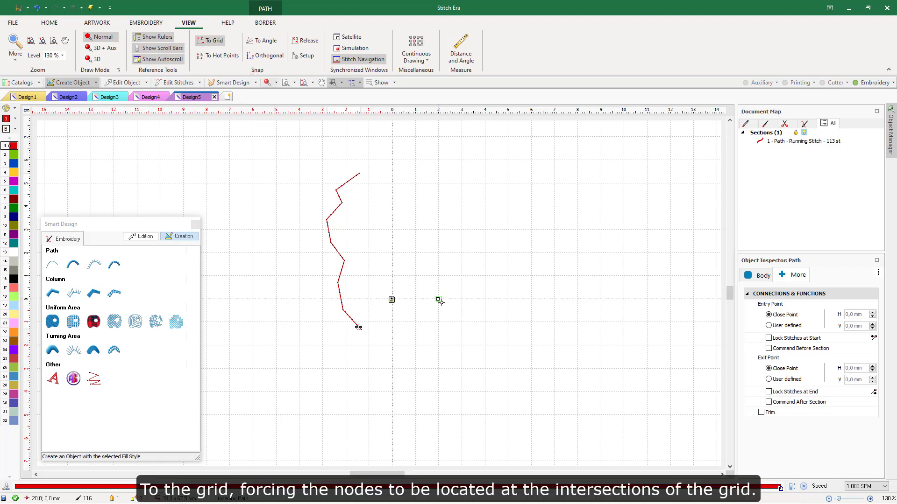
{"action": "left_click", "coordinate": [461, 322]}
{"action": "left_click", "coordinate": [438, 322]}
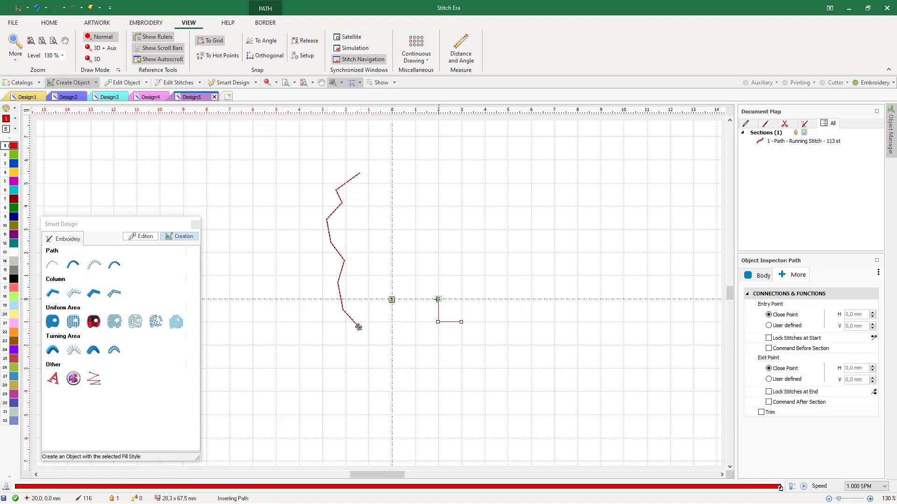
{"action": "left_click", "coordinate": [438, 299]}
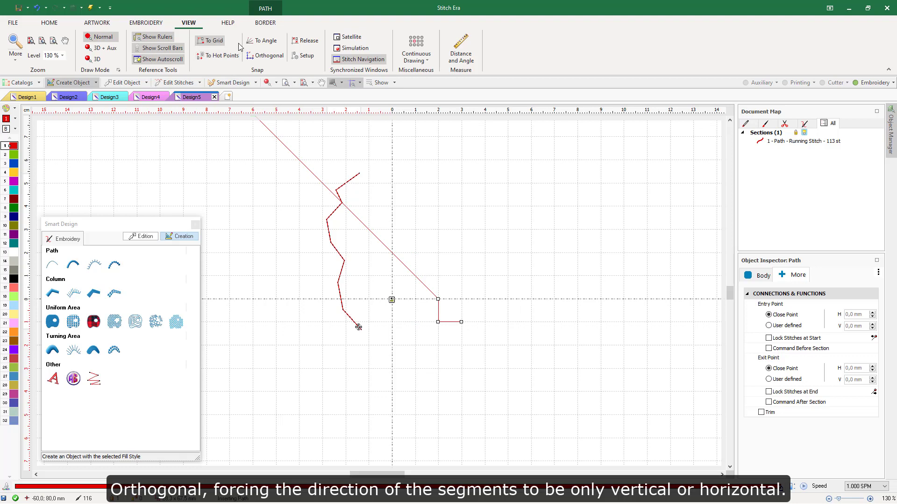
Switch to orthogonal snapping and extend the path about 13 mm leftward and about 4 mm upward
{"action": "left_click", "coordinate": [265, 56]}
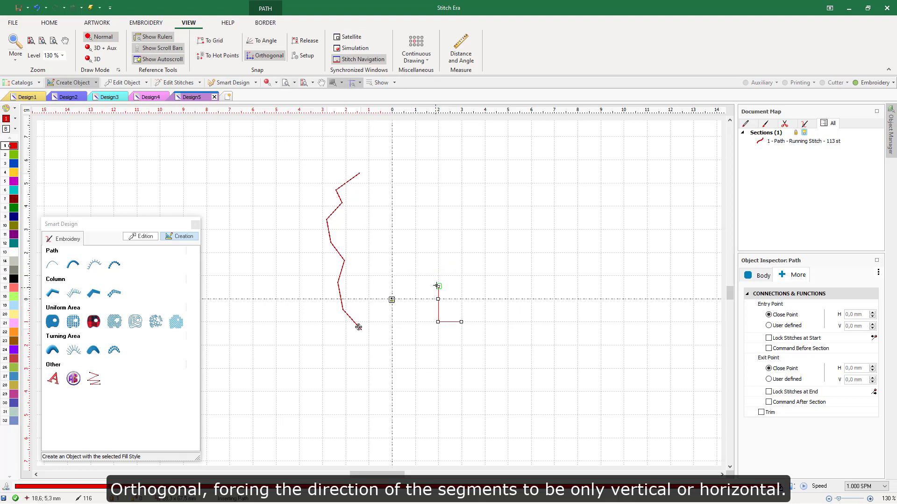
{"action": "left_click", "coordinate": [410, 299]}
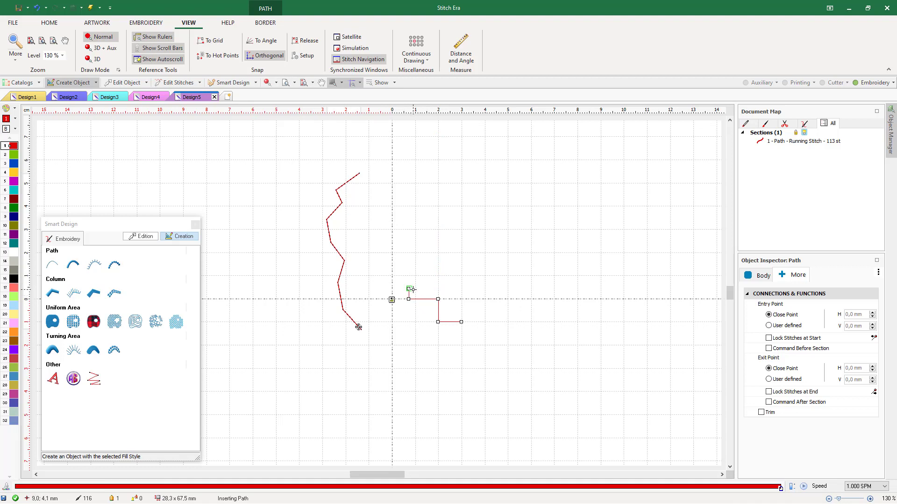
{"action": "left_click", "coordinate": [409, 289]}
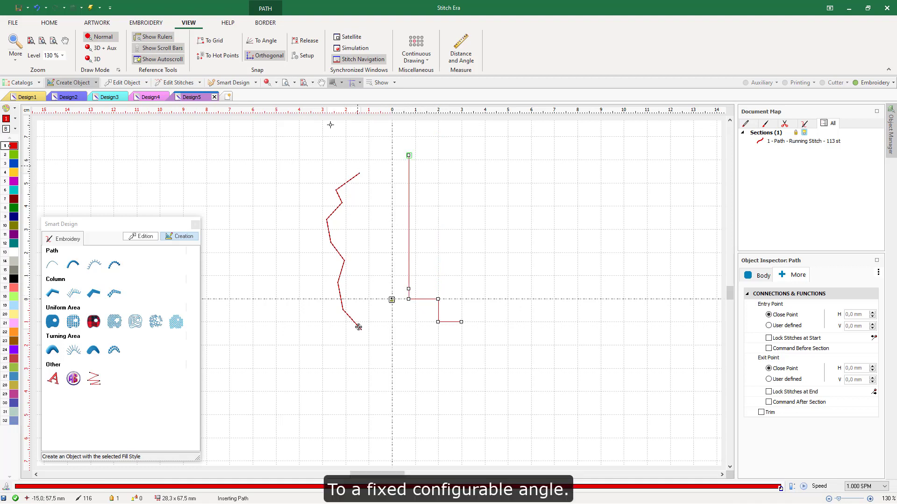
Switch to angle snapping and add a slanted segment about 14 mm long, rising slightly to the right
{"action": "left_click", "coordinate": [263, 41]}
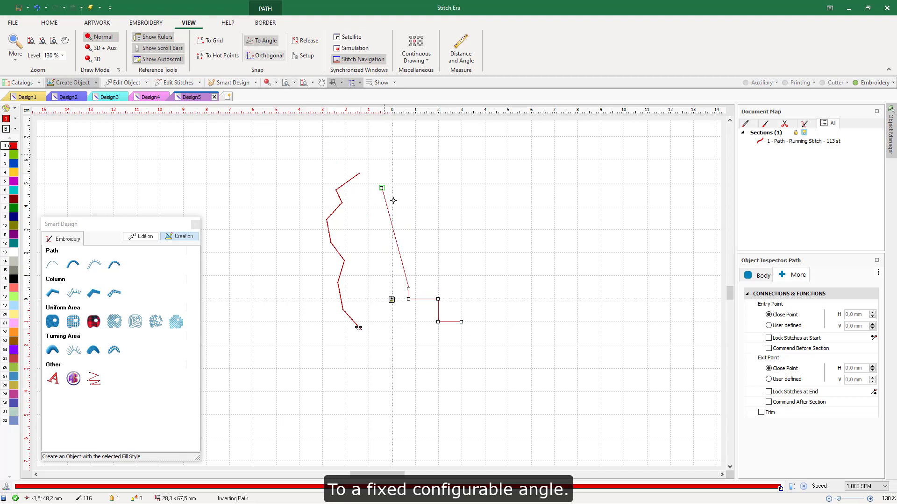
{"action": "left_click", "coordinate": [439, 281]}
{"action": "left_click", "coordinate": [265, 40]}
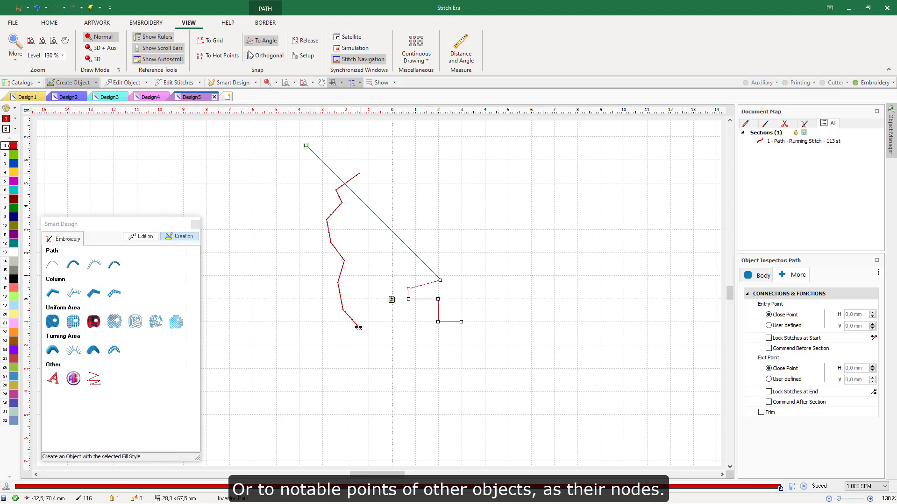
Switch to hot point snapping and check how it catches the first path's end node and the perpendicular to its segment
{"action": "left_click", "coordinate": [219, 55]}
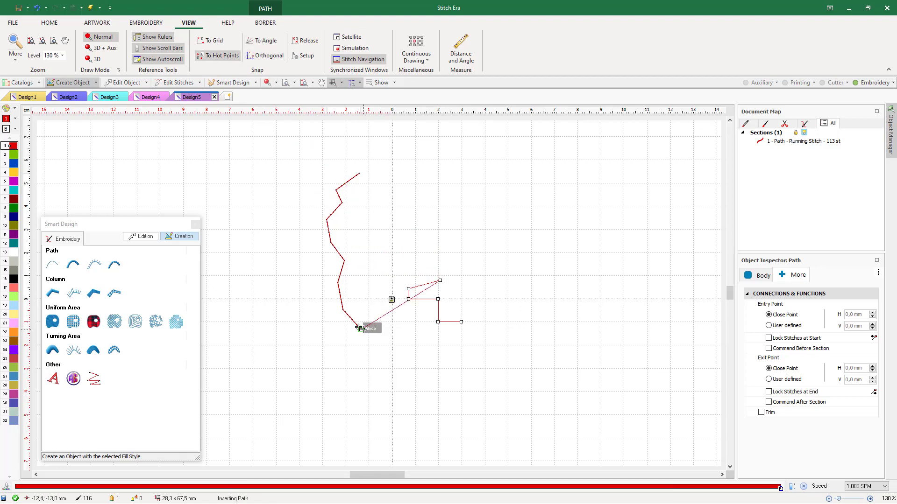
{"action": "scroll", "coordinate": [358, 329], "scroll_direction": "up", "scroll_amount": 5}
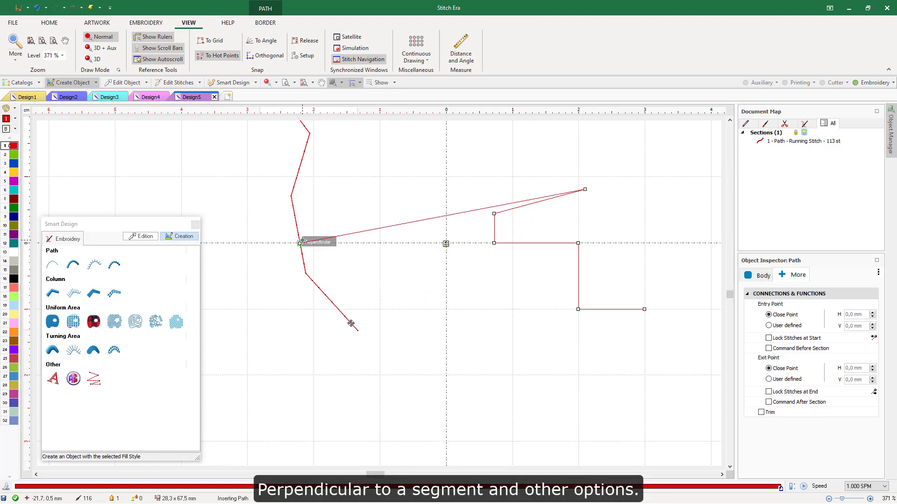
{"action": "scroll", "coordinate": [325, 253], "scroll_direction": "down", "scroll_amount": 2}
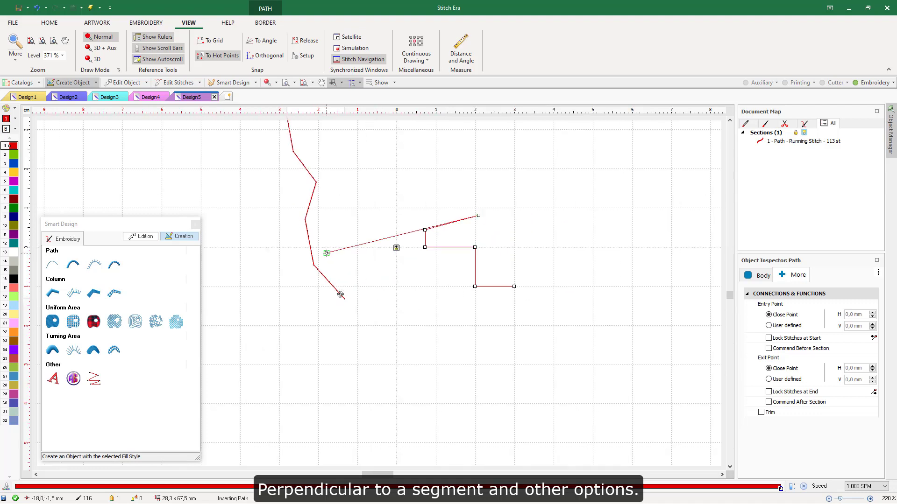
{"action": "scroll", "coordinate": [341, 295], "scroll_direction": "down", "scroll_amount": 3}
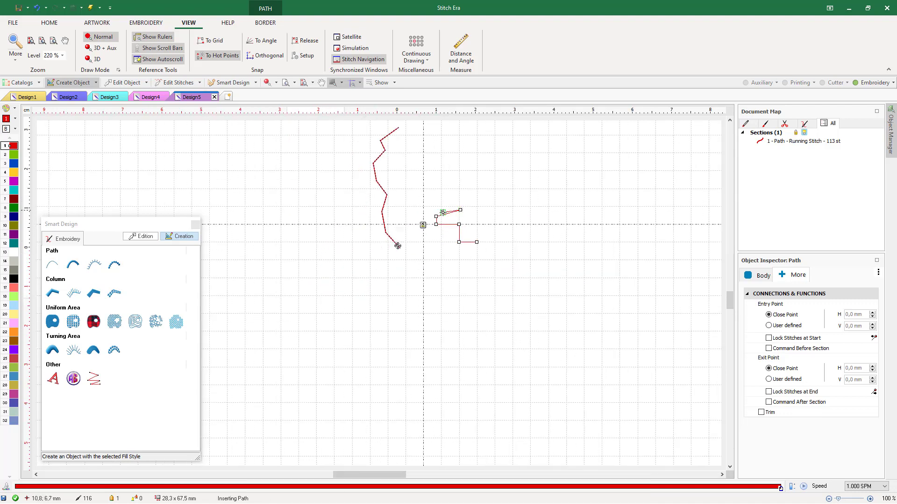
Extend the second path upward in a zigzag with nodes at about (13, 17), (22, 20), (17, 28) and (30, 32) mm
{"action": "scroll", "coordinate": [362, 300], "scroll_direction": "up", "scroll_amount": 2}
{"action": "left_click", "coordinate": [445, 214]}
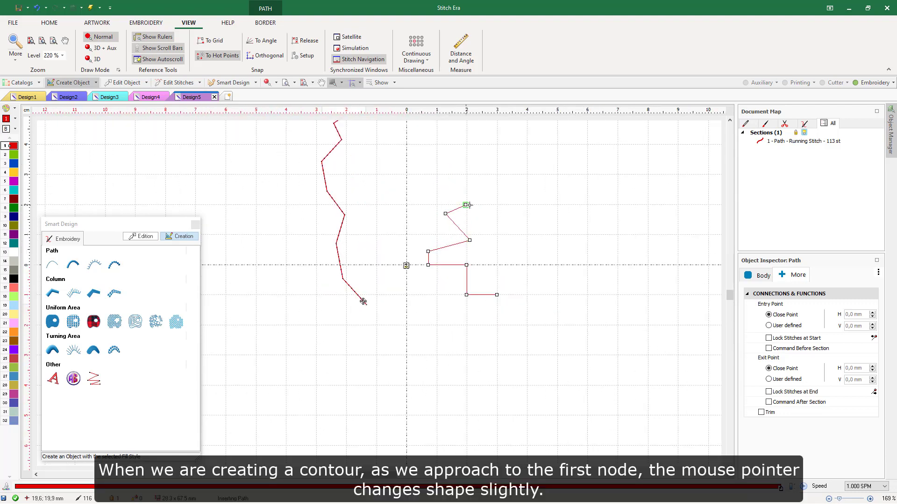
{"action": "left_click", "coordinate": [472, 204]}
{"action": "left_click", "coordinate": [457, 180]}
{"action": "left_click", "coordinate": [497, 169]}
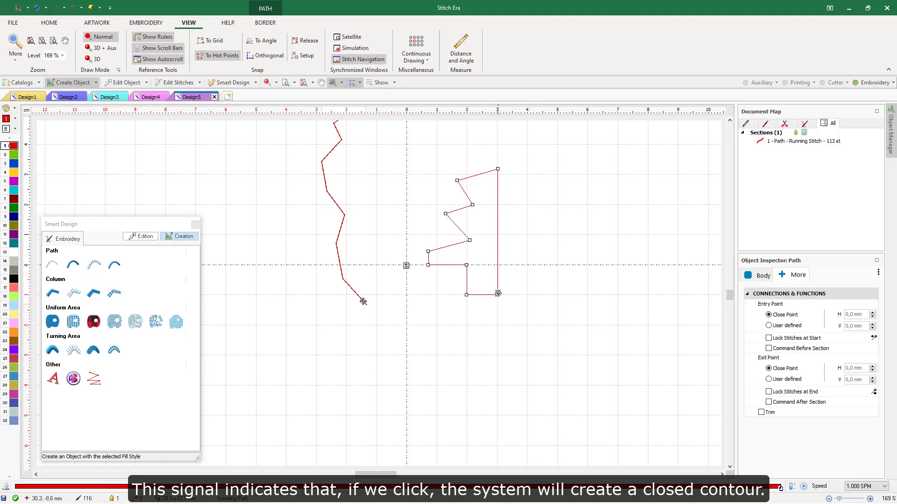
Close the path with its mirrored shape to form a symmetrical tree contour and confirm it to generate the stitches
{"action": "right_click", "coordinate": [517, 182]}
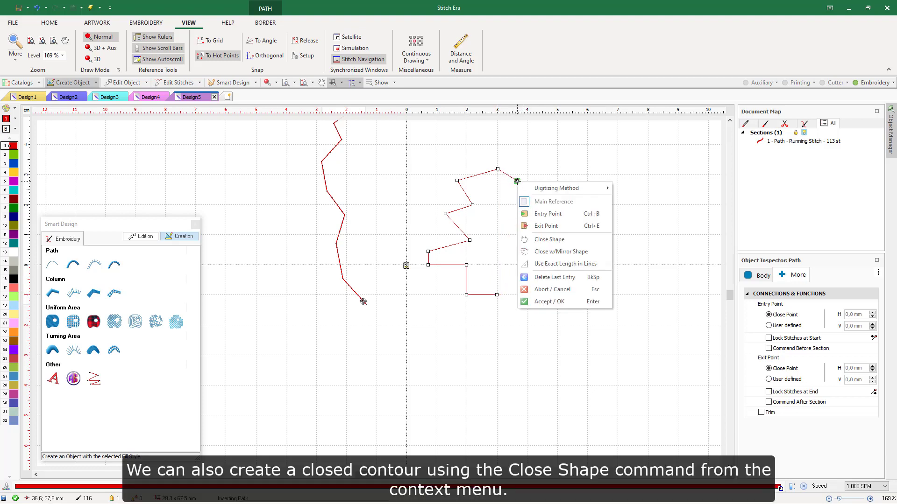
{"action": "left_click", "coordinate": [537, 255]}
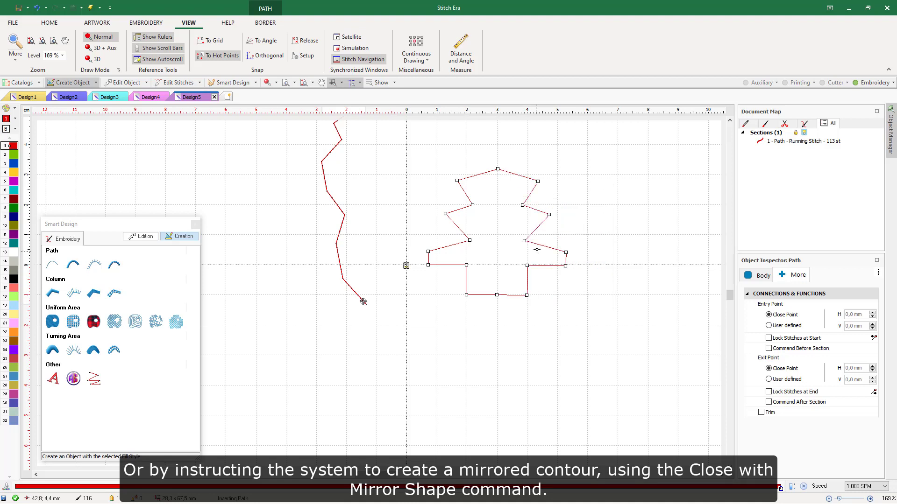
{"action": "key", "text": "Return"}
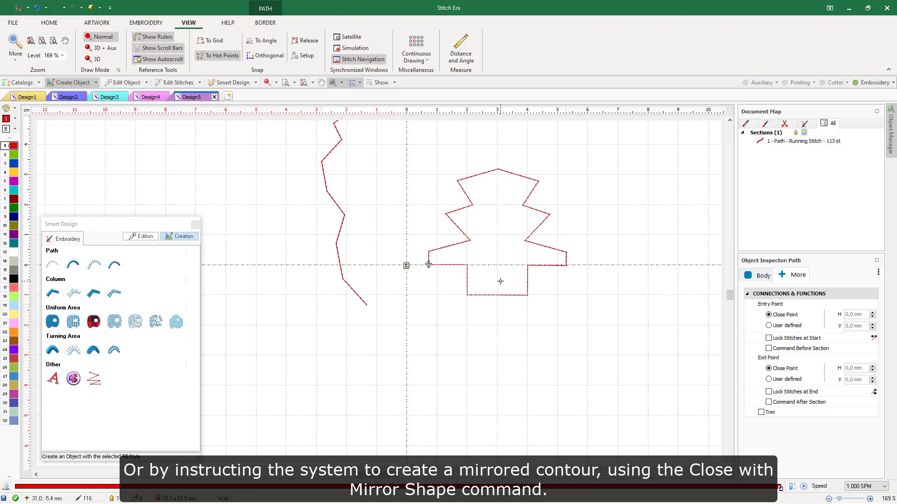
Start a third path below the first one with five curved nodes, waving upward from about (-10, -79) to (-9, -40) mm
{"action": "scroll", "coordinate": [494, 238], "scroll_direction": "down", "scroll_amount": 3}
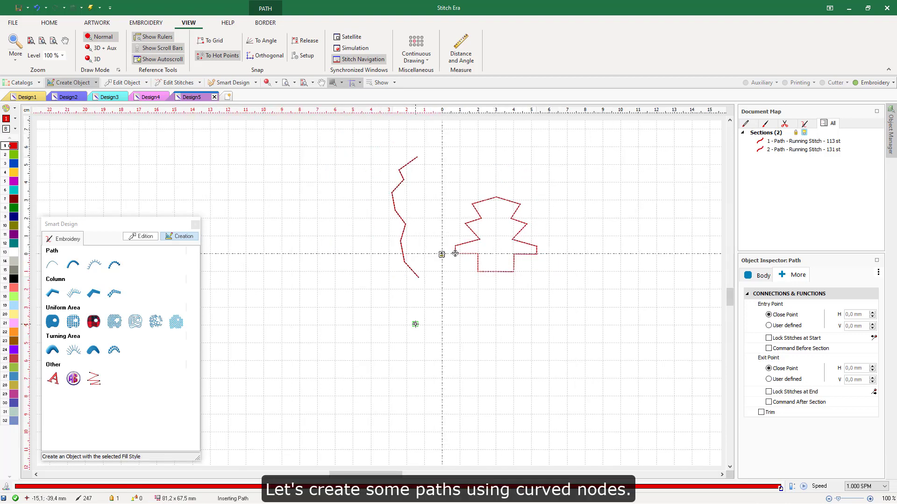
{"action": "left_click", "coordinate": [265, 12]}
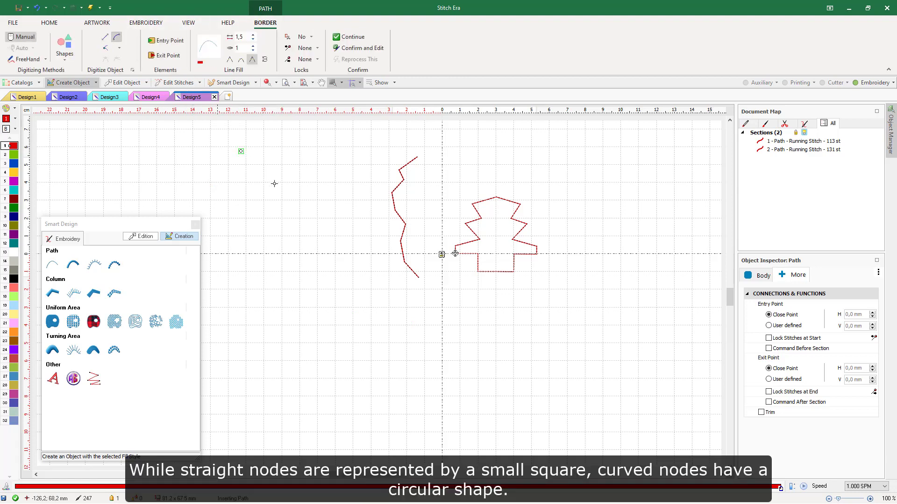
{"action": "left_click", "coordinate": [423, 395]}
{"action": "left_click", "coordinate": [413, 377]}
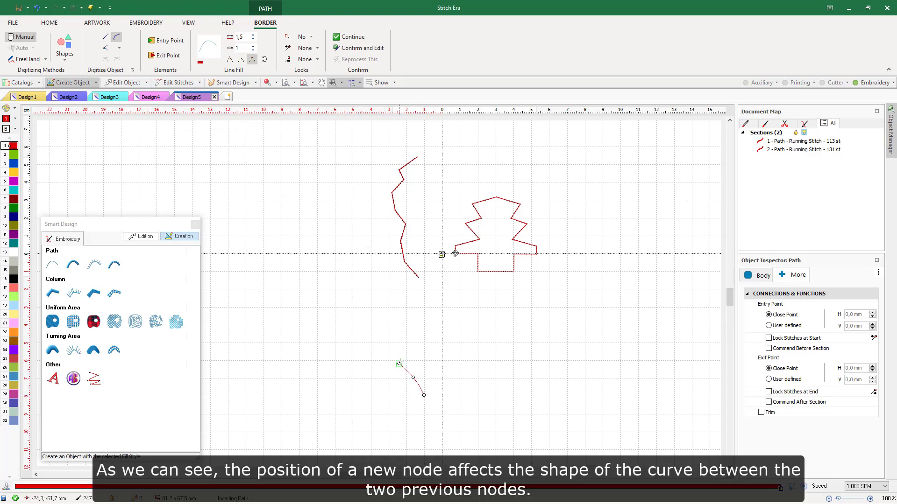
{"action": "left_click", "coordinate": [416, 358]}
{"action": "left_click", "coordinate": [415, 339]}
{"action": "left_click", "coordinate": [426, 324]}
Continue with a smooth curve using widely spaced curved nodes at about (1, -33), (15, -28) and (31, -25) mm
{"action": "scroll", "coordinate": [433, 324], "scroll_direction": "up", "scroll_amount": 2}
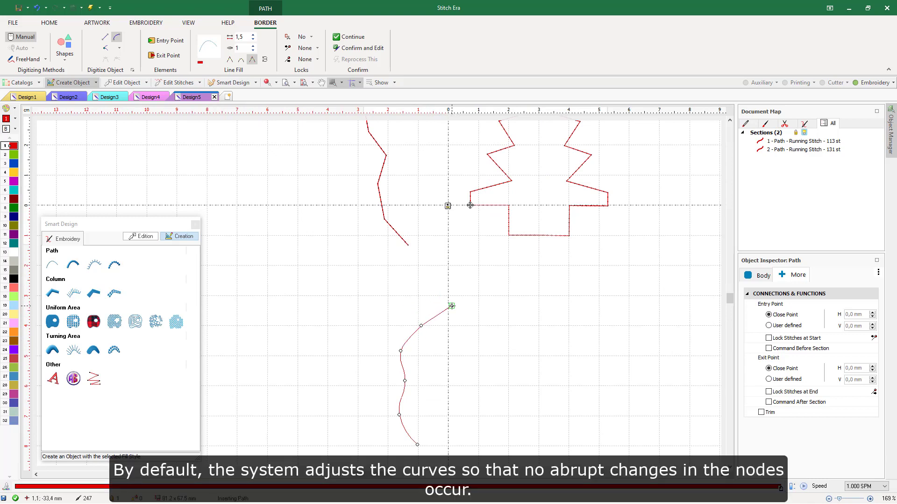
{"action": "left_click", "coordinate": [451, 306]}
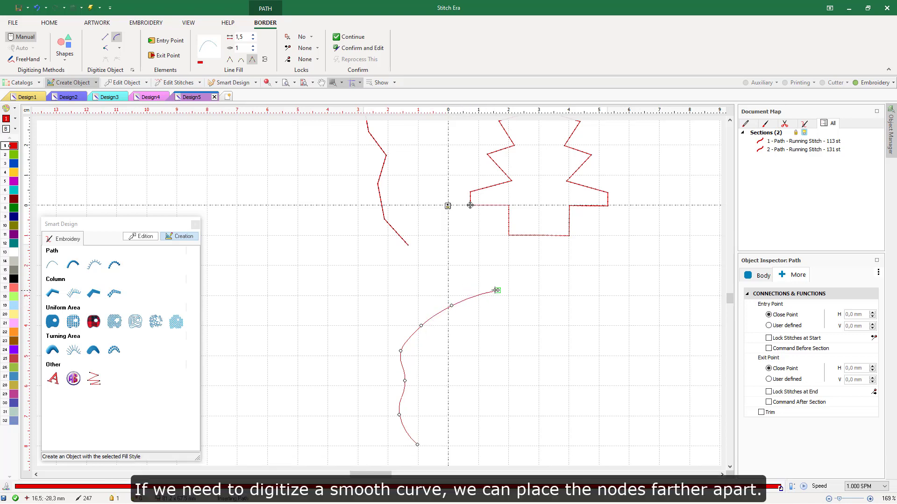
{"action": "left_click", "coordinate": [493, 290]}
{"action": "left_click", "coordinate": [542, 282]}
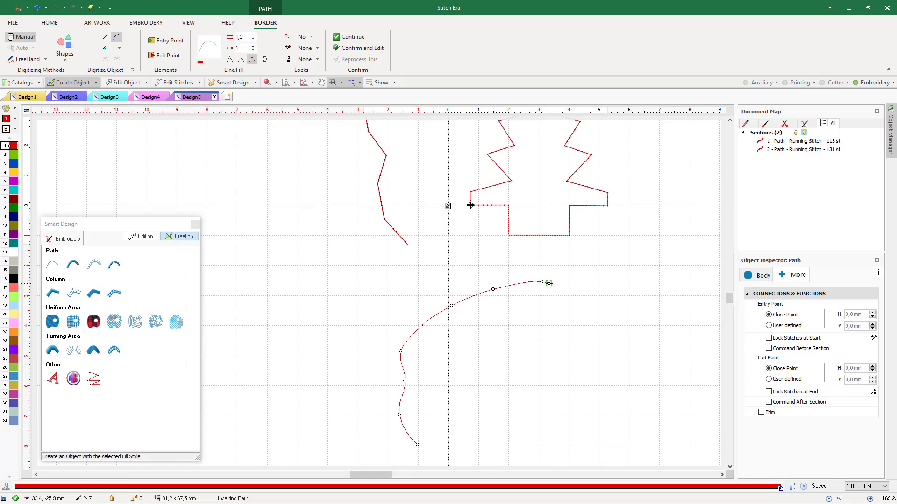
Turn the path back in a tight curve with closely spaced curved nodes, end it at about (25, -50) mm, and confirm it
{"action": "left_click", "coordinate": [552, 285]}
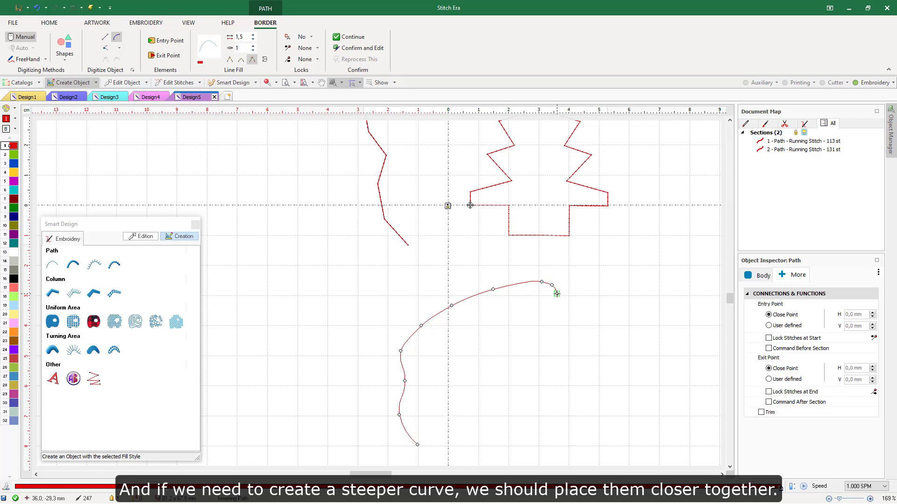
{"action": "left_click", "coordinate": [556, 303]}
{"action": "left_click", "coordinate": [552, 314]}
{"action": "left_click", "coordinate": [541, 322]}
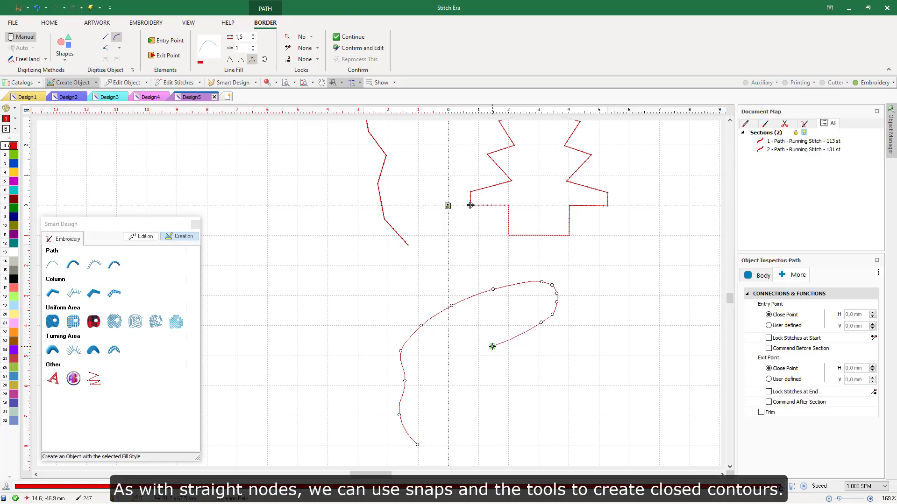
{"action": "left_click", "coordinate": [524, 356]}
{"action": "key", "text": "Return"}
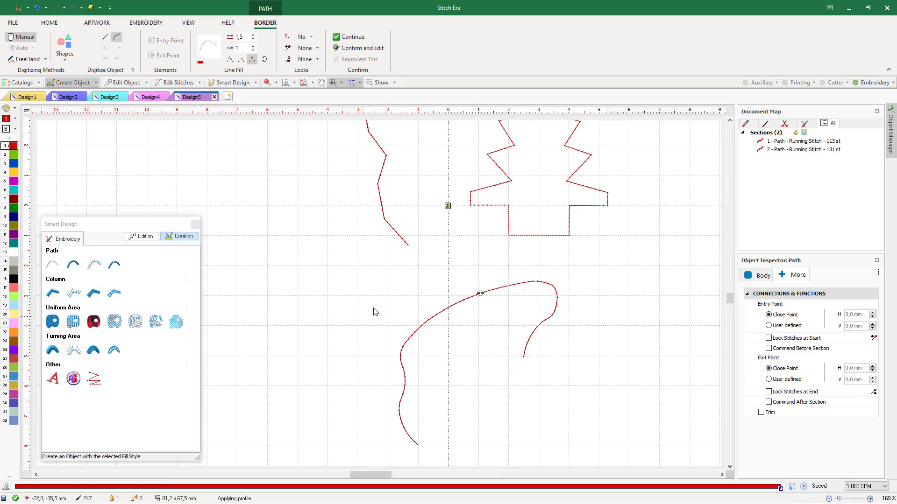
Start a fourth path as a semicircle with curved nodes at about (80, -70), (70, -60) and (80, -50) mm
{"action": "scroll", "coordinate": [373, 312], "scroll_direction": "down", "scroll_amount": 1}
{"action": "scroll", "coordinate": [362, 305], "scroll_direction": "down", "scroll_amount": 1}
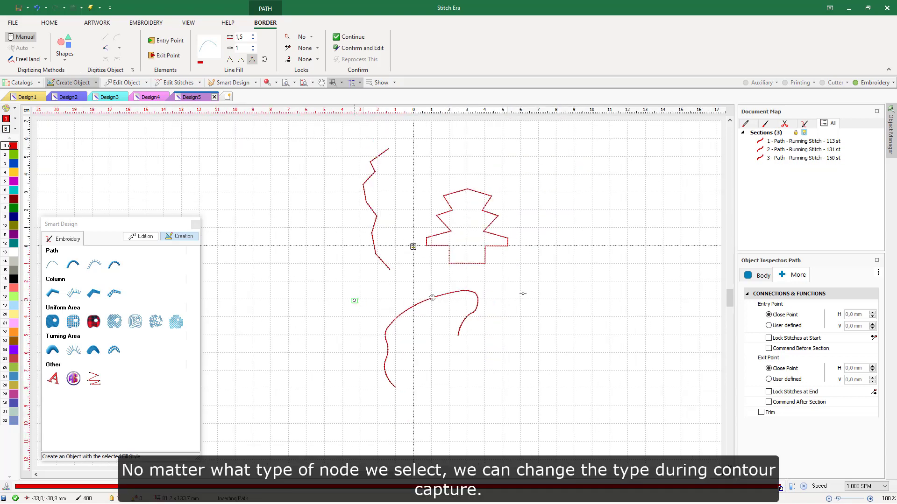
{"action": "scroll", "coordinate": [546, 300], "scroll_direction": "up", "scroll_amount": 1}
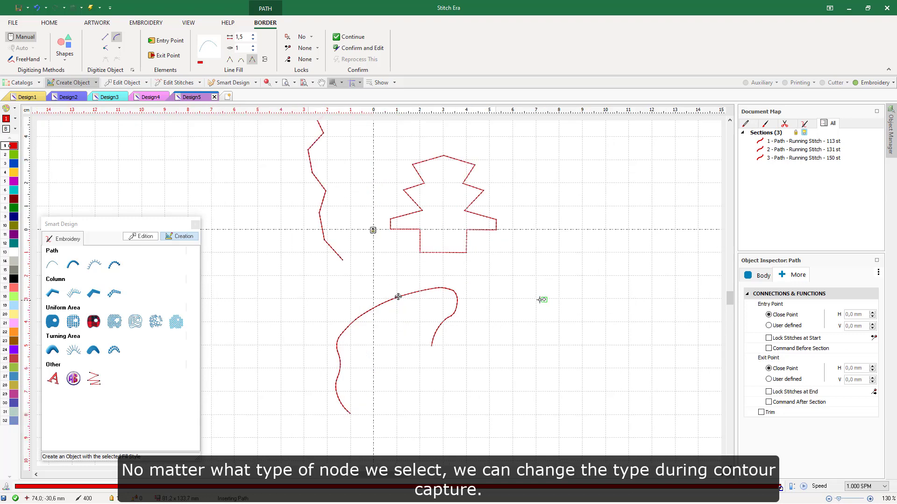
{"action": "scroll", "coordinate": [541, 299], "scroll_direction": "up", "scroll_amount": 1}
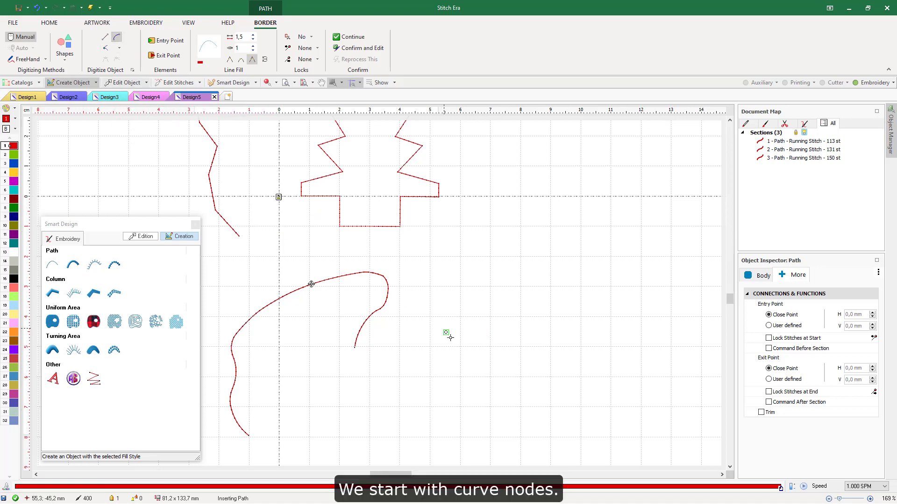
{"action": "left_click", "coordinate": [520, 408]}
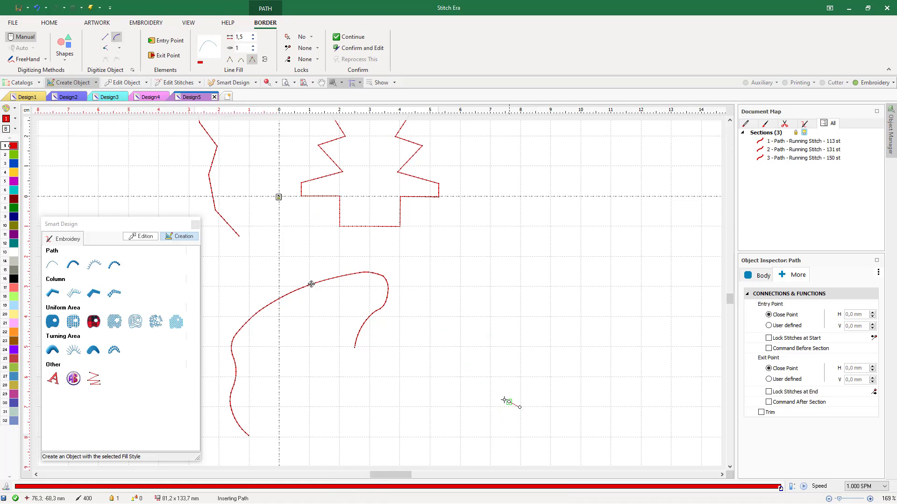
{"action": "left_click", "coordinate": [489, 377]}
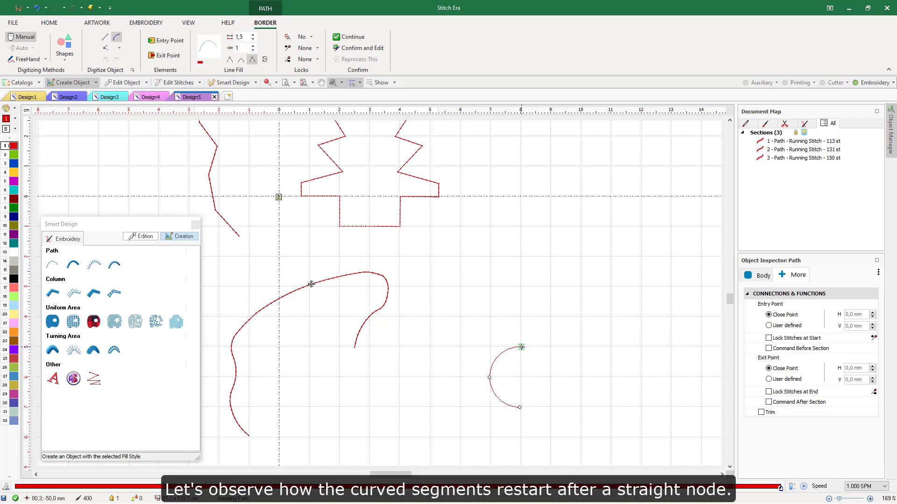
{"action": "left_click", "coordinate": [521, 347]}
Add a straight node at about (90, -50) mm and a second semicircle with curved nodes at about (100, -60) and (90, -70) mm
{"action": "key", "text": "shift"}
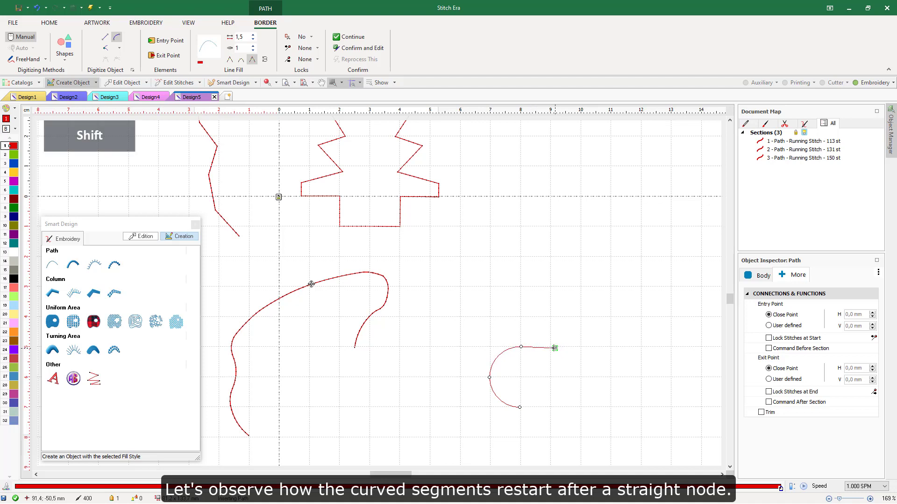
{"action": "left_click", "coordinate": [551, 347]}
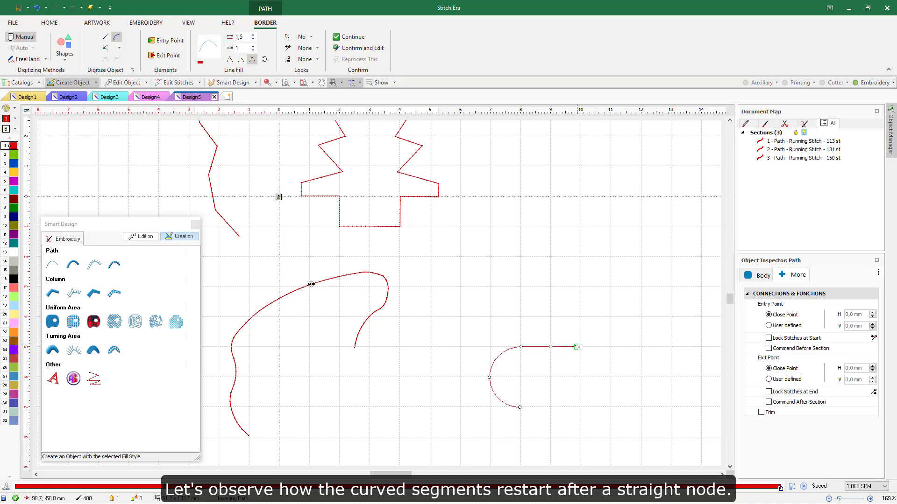
{"action": "left_click", "coordinate": [580, 377]}
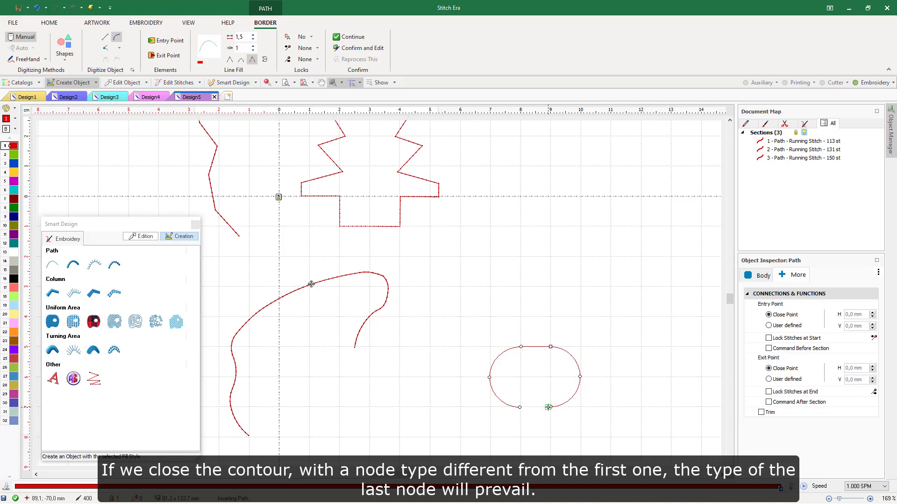
{"action": "left_click", "coordinate": [550, 407]}
Close the rounded contour on its first node with a straight node, about 30 × 20 mm overall, and confirm it
{"action": "key", "text": "shift"}
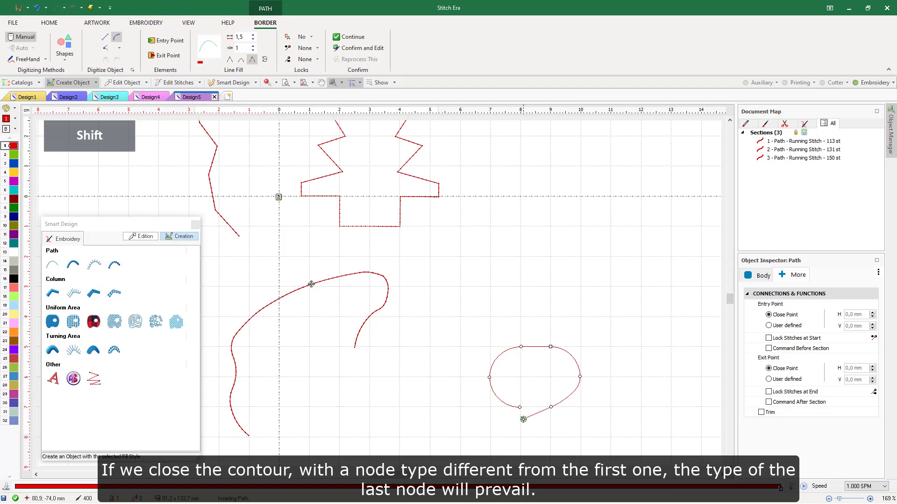
{"action": "left_click", "coordinate": [519, 407]}
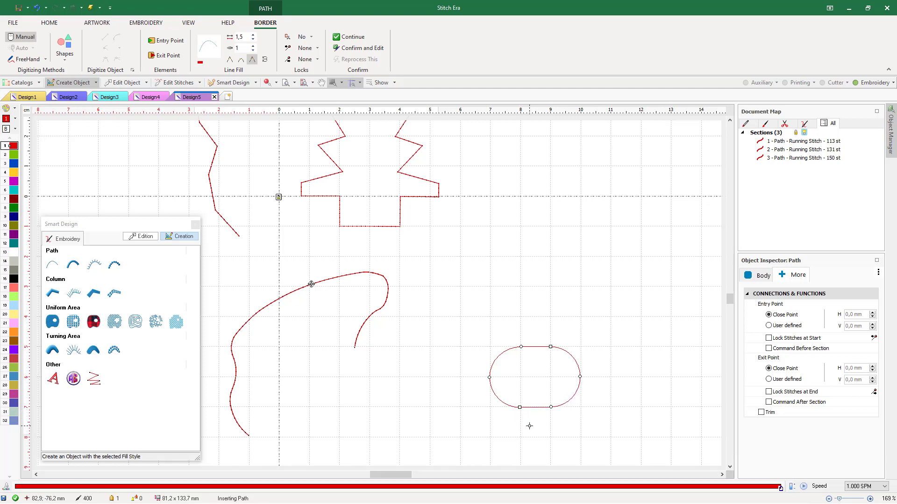
{"action": "key", "text": "Return"}
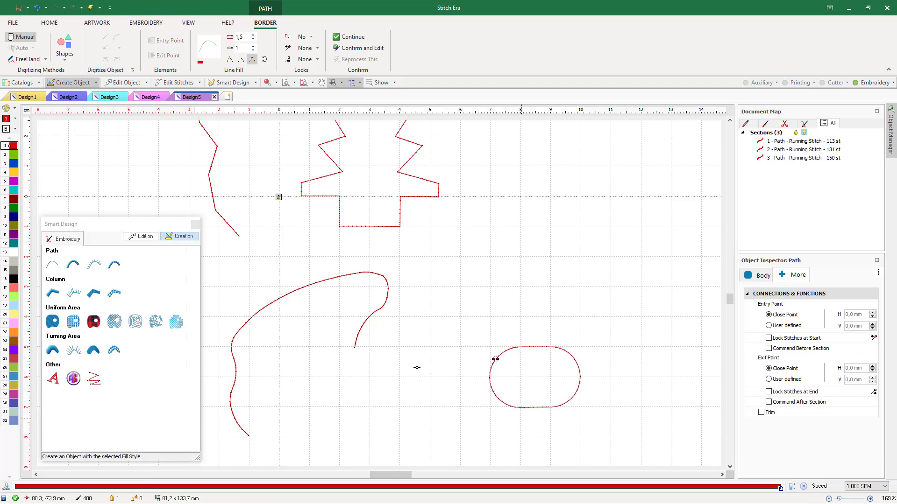
Start a fifth path with curved nodes at about (90, -30) and (80, -10) mm and a curved corner node at about (90, 10) mm
{"action": "scroll", "coordinate": [417, 368], "scroll_direction": "down", "scroll_amount": 2}
{"action": "scroll", "coordinate": [493, 295], "scroll_direction": "up", "scroll_amount": 1}
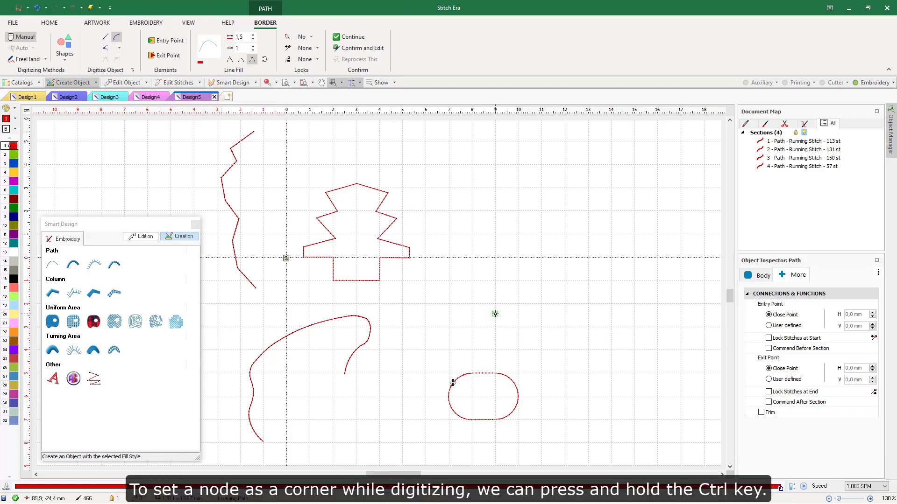
{"action": "scroll", "coordinate": [494, 313], "scroll_direction": "up", "scroll_amount": 1}
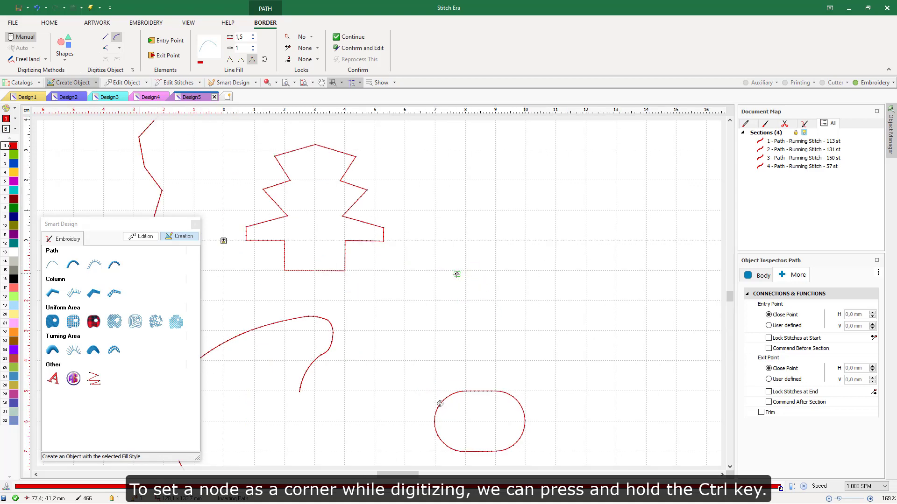
{"action": "scroll", "coordinate": [455, 273], "scroll_direction": "down", "scroll_amount": 1}
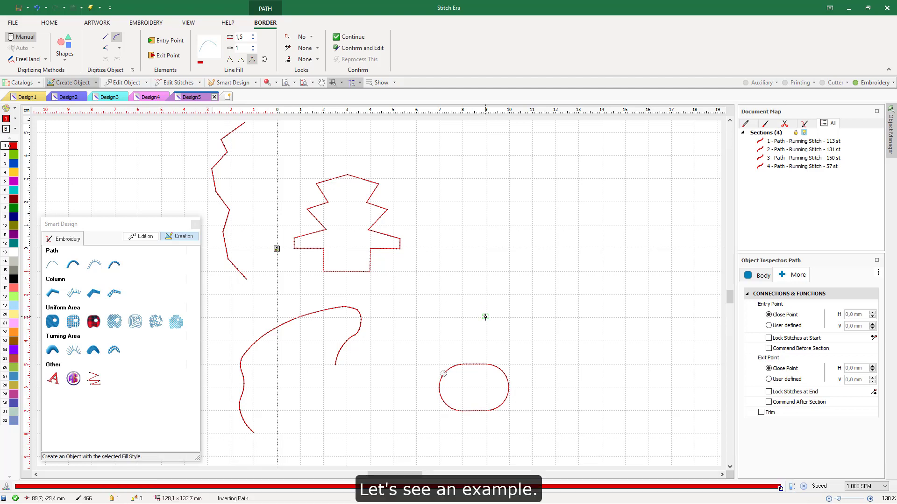
{"action": "left_click", "coordinate": [485, 318]}
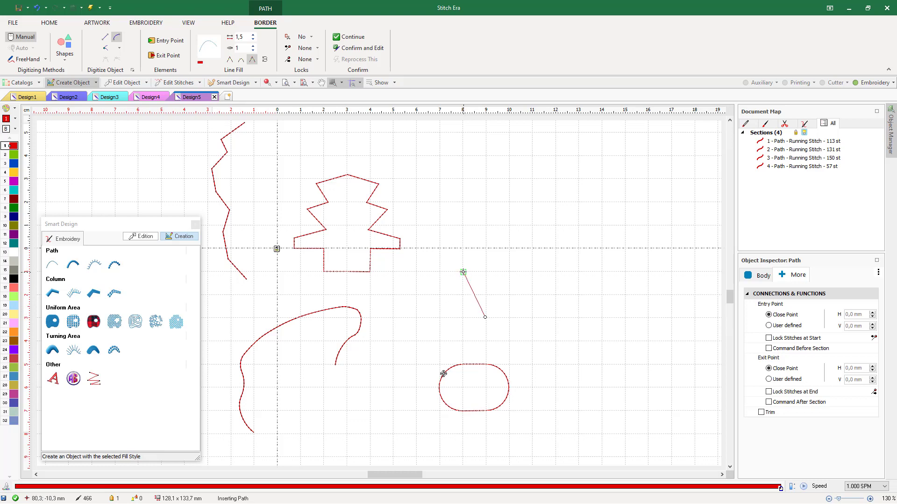
{"action": "left_click", "coordinate": [462, 271]}
{"action": "key", "text": "ctrl"}
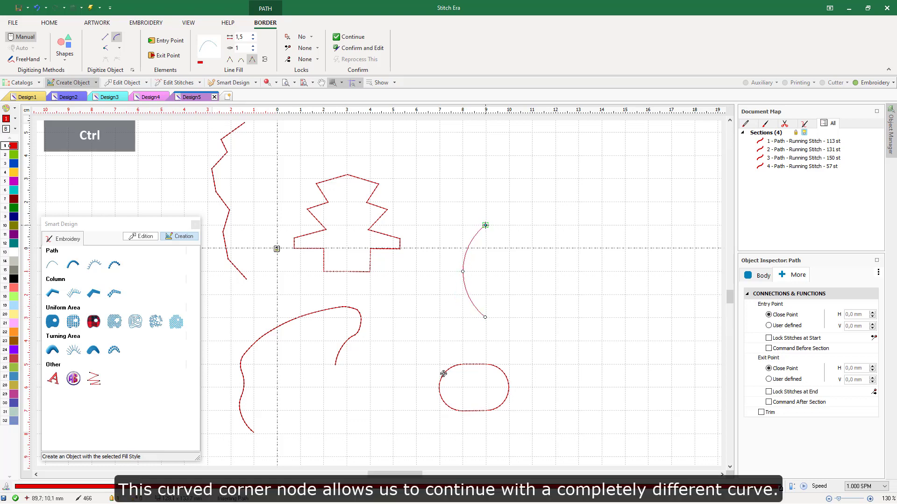
{"action": "left_click", "coordinate": [486, 225], "text": "ctrl"}
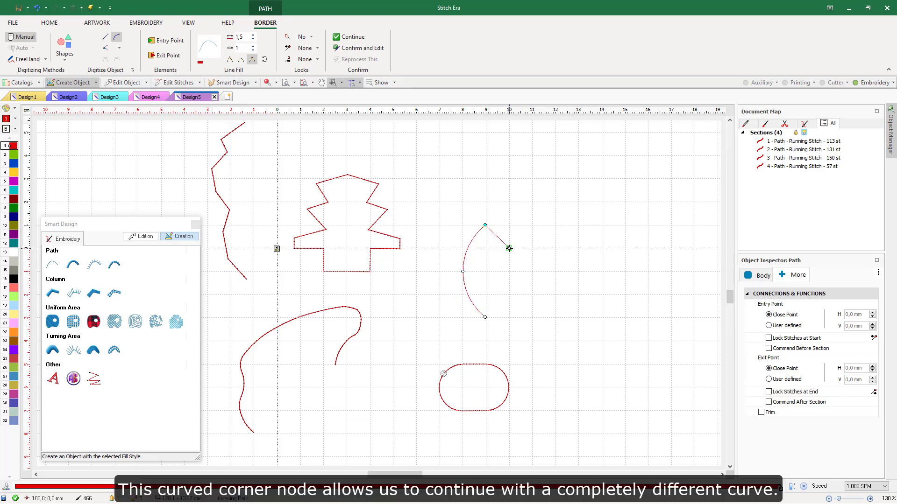
Continue the fifth path with curved nodes at about (110, 0) and (140, -10) mm and curved corner nodes at about (130, 10) and (130, -30) mm
{"action": "left_click", "coordinate": [530, 248]}
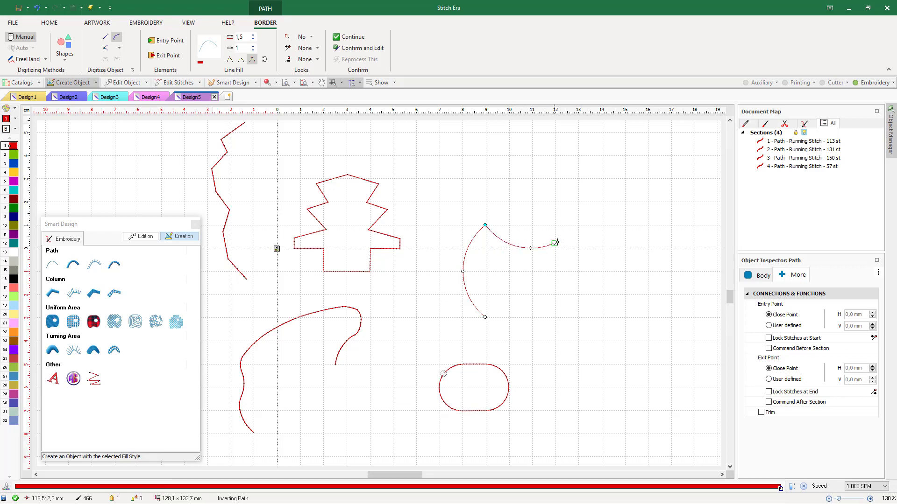
{"action": "key", "text": "ctrl"}
{"action": "left_click", "coordinate": [578, 226], "text": "ctrl"}
{"action": "key", "text": "ctrl"}
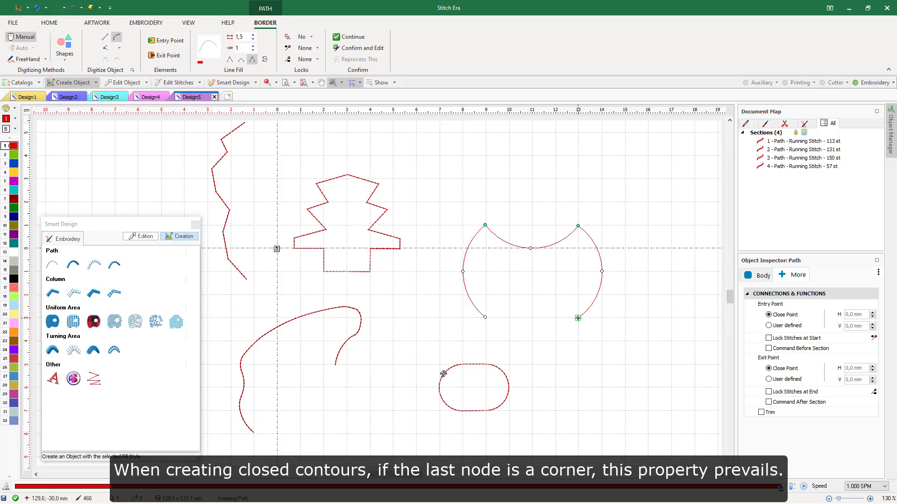
{"action": "left_click", "coordinate": [578, 319]}
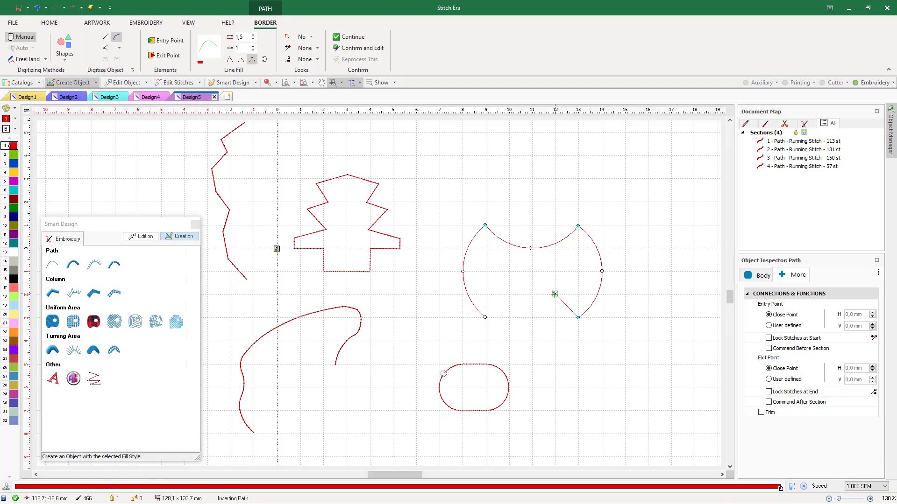
Add a straight node at about (120, -20) mm and a straight corner node at about (100, -20) mm, close with a straight corner node, and confirm
{"action": "left_click", "coordinate": [555, 295]}
{"action": "key", "text": "shift"}
{"action": "key", "text": "ctrl"}
{"action": "left_click", "coordinate": [508, 295], "text": "ctrl+shift"}
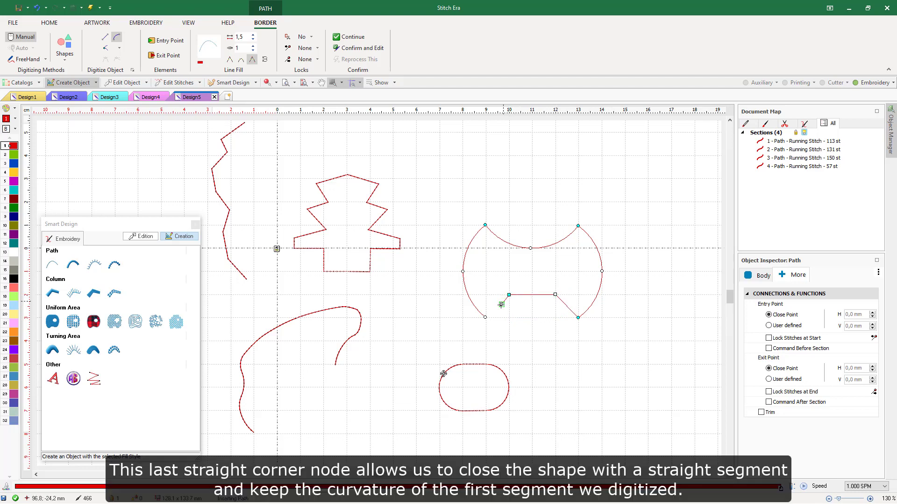
{"action": "key", "text": "shift+ctrl"}
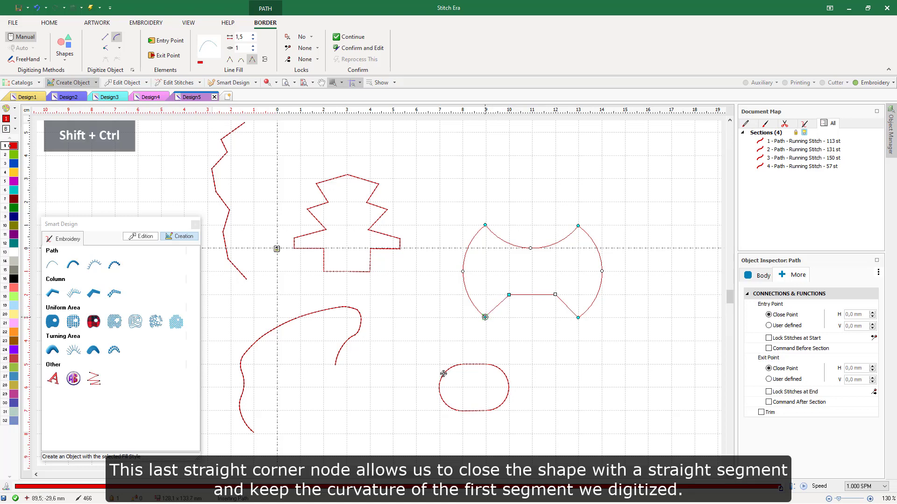
{"action": "left_click", "coordinate": [485, 317], "text": "ctrl+shift"}
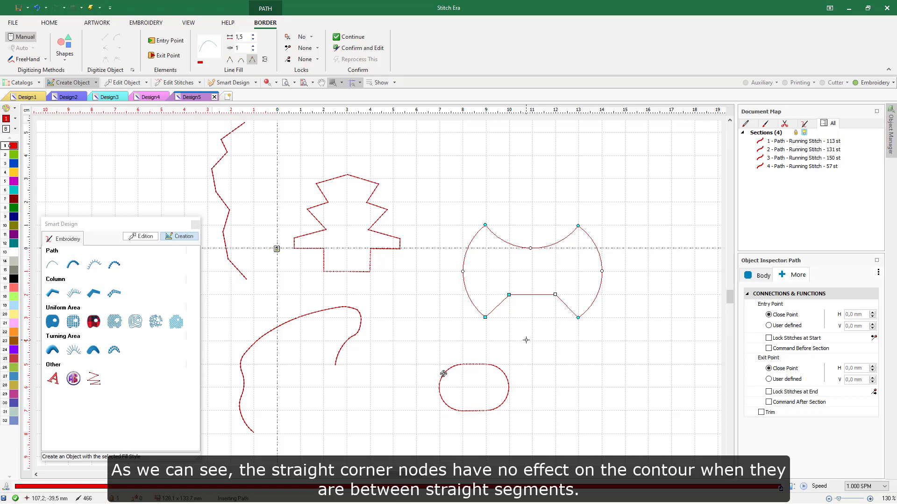
{"action": "key", "text": "Return"}
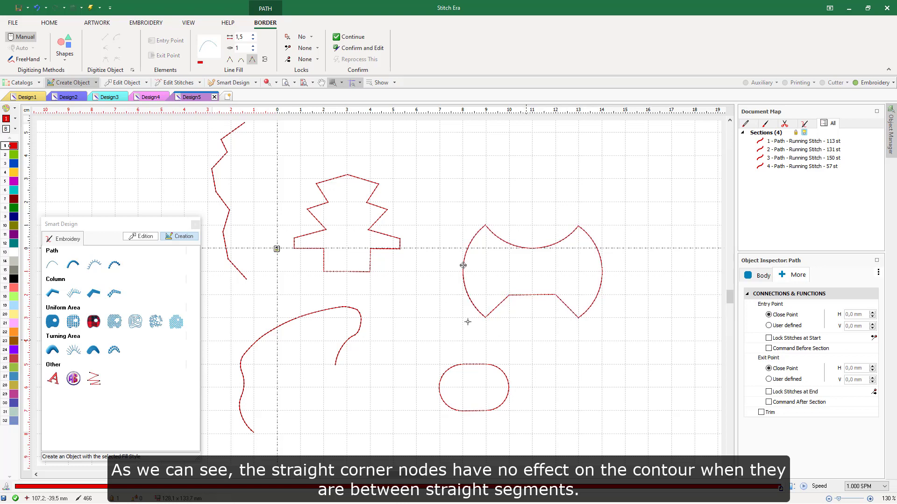
Start a zig-zag path with a density of 5 lines per mm, a width of 4 mm and straight nodes
{"action": "scroll", "coordinate": [440, 326], "scroll_direction": "down", "scroll_amount": 2}
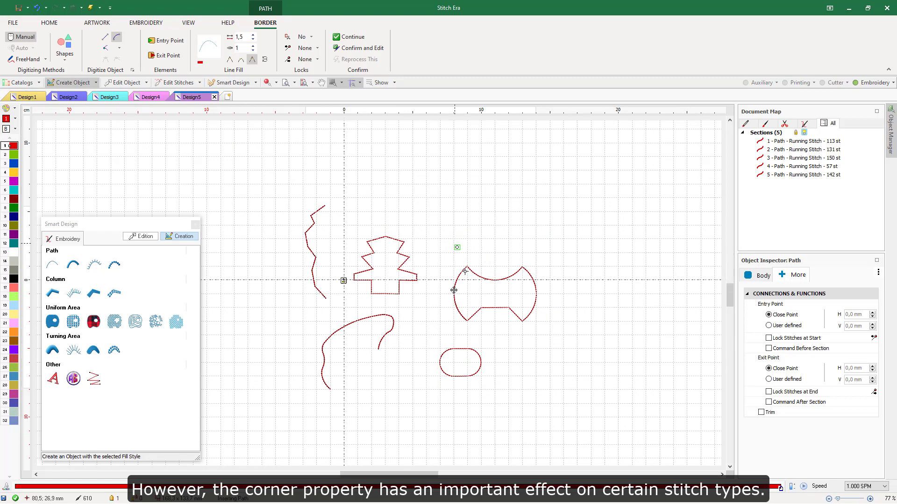
{"action": "scroll", "coordinate": [445, 240], "scroll_direction": "up", "scroll_amount": 2}
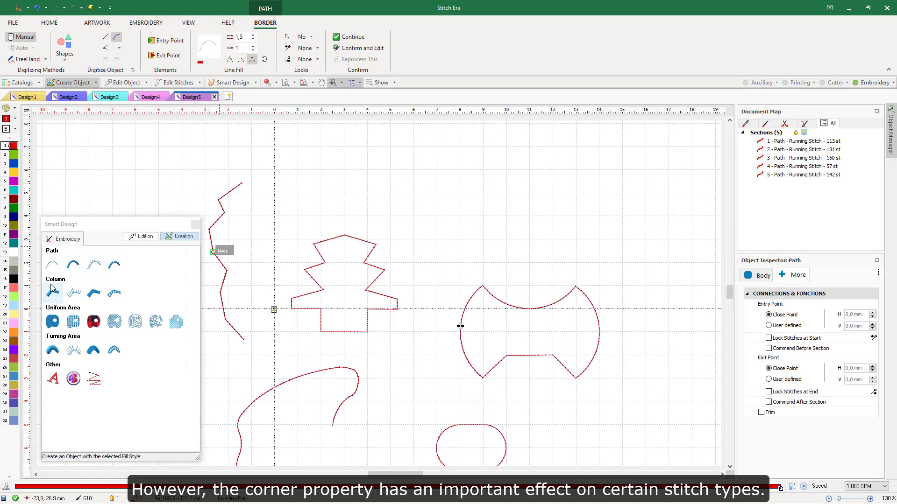
{"action": "left_click", "coordinate": [73, 264]}
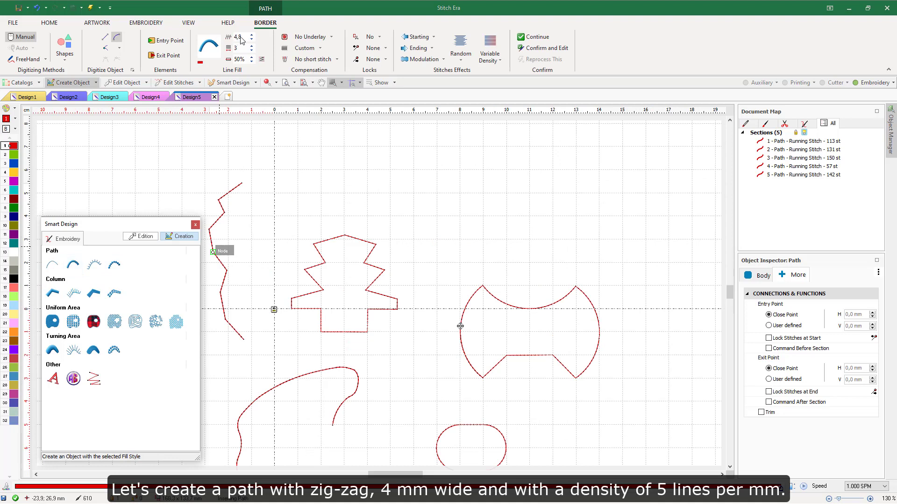
{"action": "left_click", "coordinate": [239, 37]}
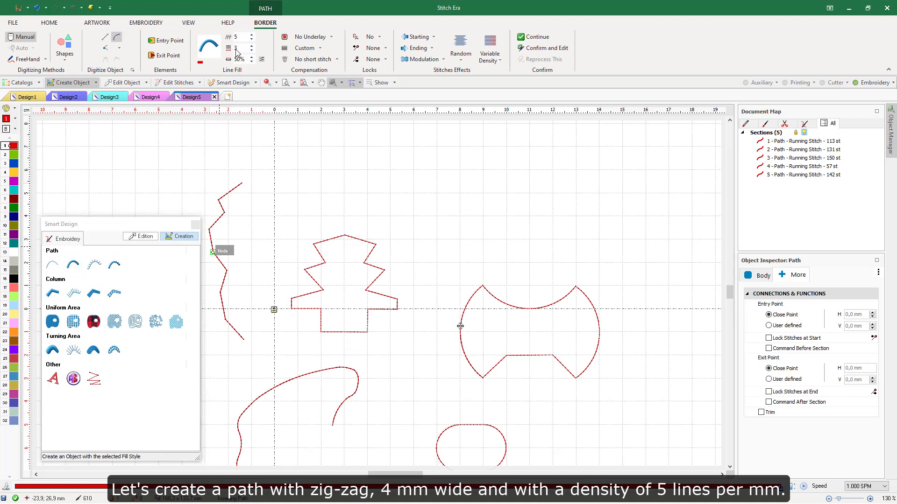
{"action": "left_click", "coordinate": [236, 48]}
{"action": "left_click", "coordinate": [105, 36]}
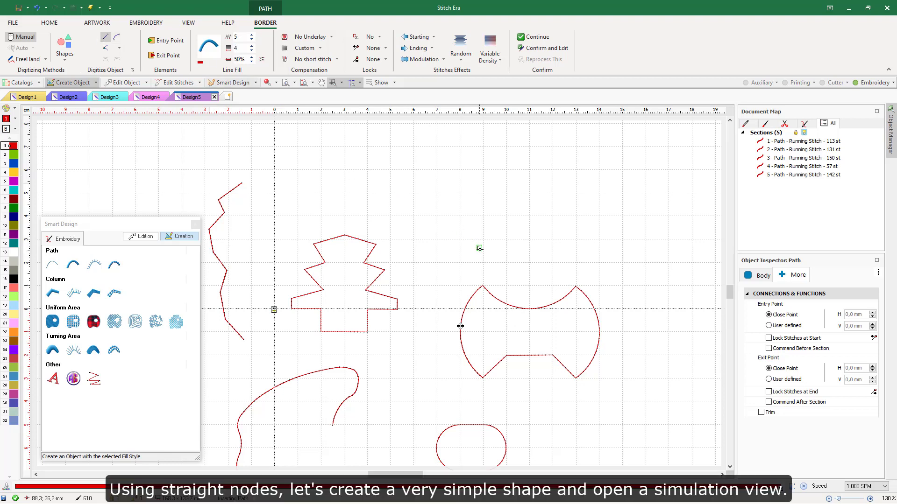
Draw an L-shaped zig-zag path through about (80, 20), (80, 40) and (100, 40) mm, confirm it, and open the simulation view
{"action": "left_click", "coordinate": [460, 261]}
{"action": "left_click", "coordinate": [460, 216]}
{"action": "key", "text": "Return"}
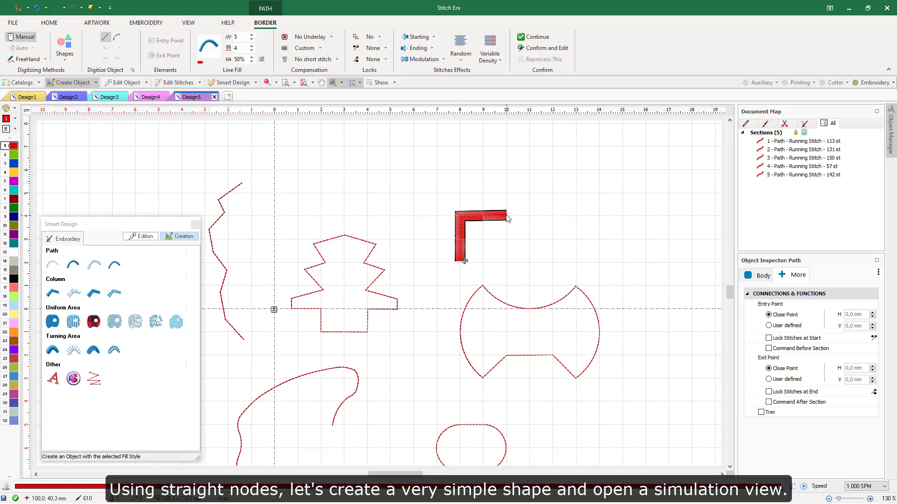
{"action": "left_click", "coordinate": [188, 22]}
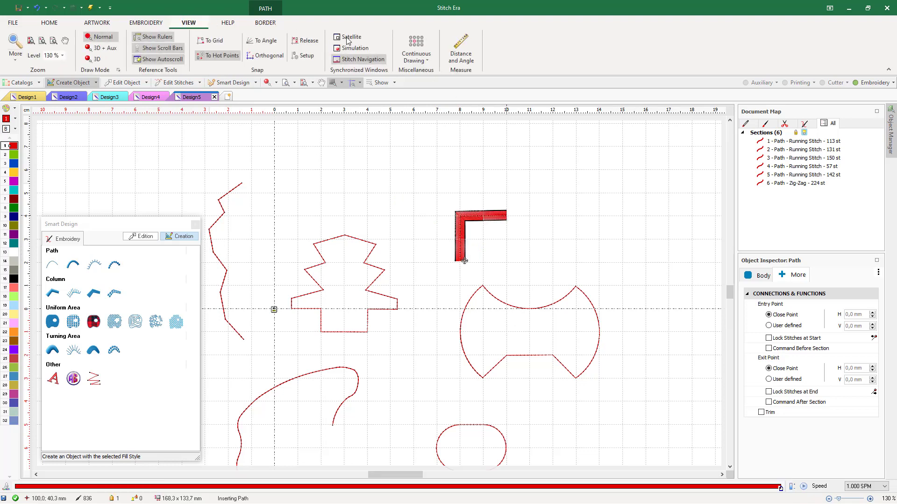
{"action": "left_click", "coordinate": [351, 48]}
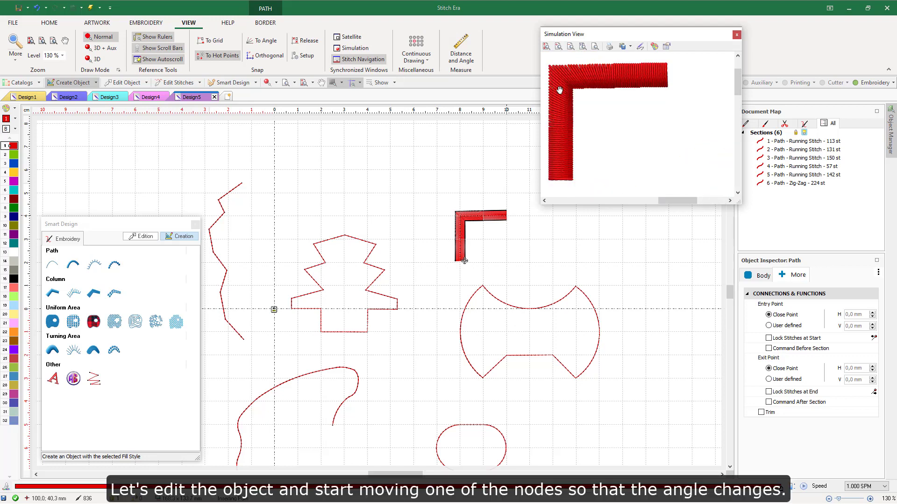
Edit the zig-zag path, moving its free end node to about (90, 23) mm and back to about (100, 40) mm
{"action": "left_click", "coordinate": [124, 82]}
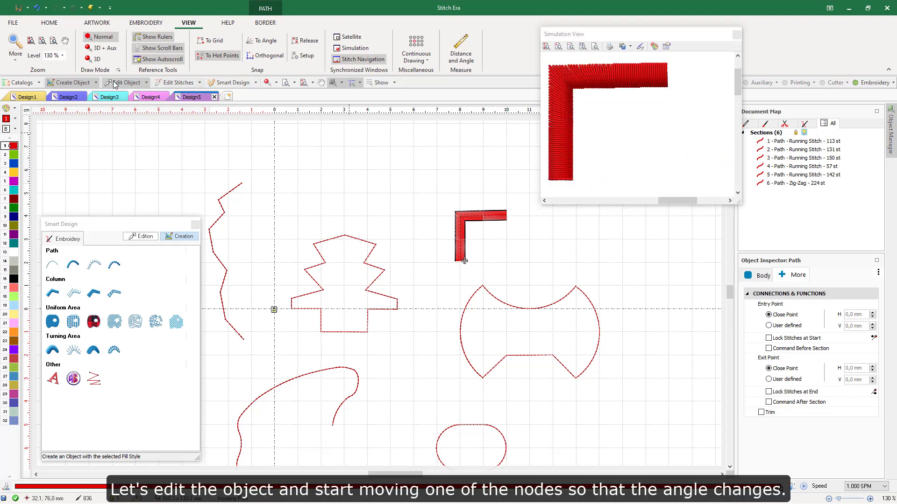
{"action": "left_click", "coordinate": [504, 214]}
{"action": "scroll", "coordinate": [504, 212], "scroll_direction": "up", "scroll_amount": 1}
{"action": "scroll", "coordinate": [504, 213], "scroll_direction": "up", "scroll_amount": 1}
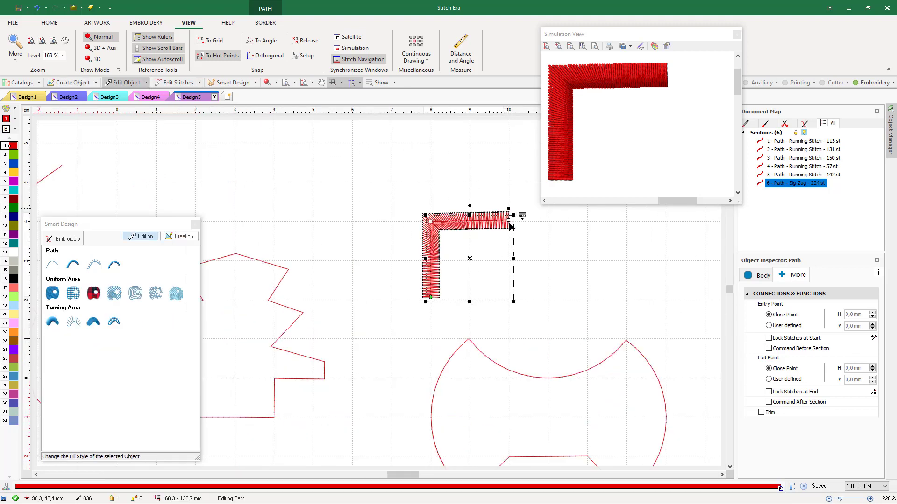
{"action": "left_click_drag", "start_coordinate": [509, 220], "coordinate": [472, 287]}
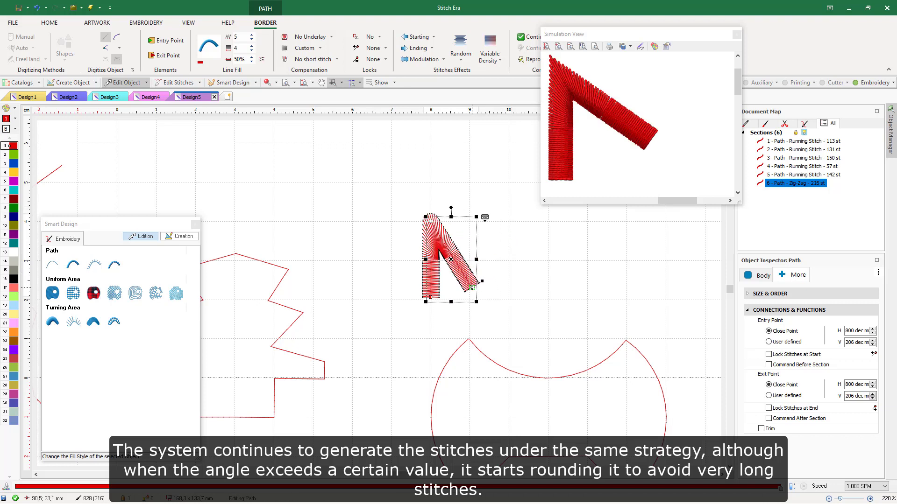
{"action": "left_click_drag", "start_coordinate": [485, 281], "coordinate": [507, 221]}
Turn the zig-zag path's middle node into a corner node and move its free end node to about (98, 40) mm
{"action": "left_click", "coordinate": [430, 221]}
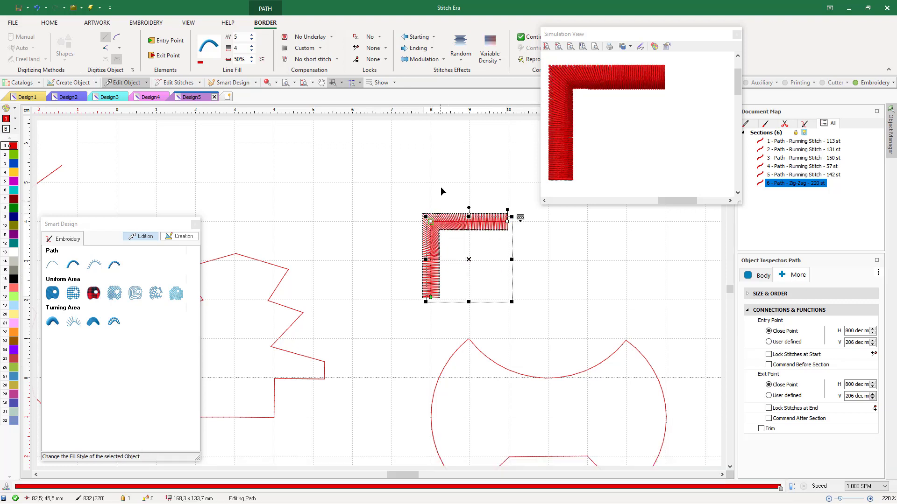
{"action": "left_click", "coordinate": [107, 50]}
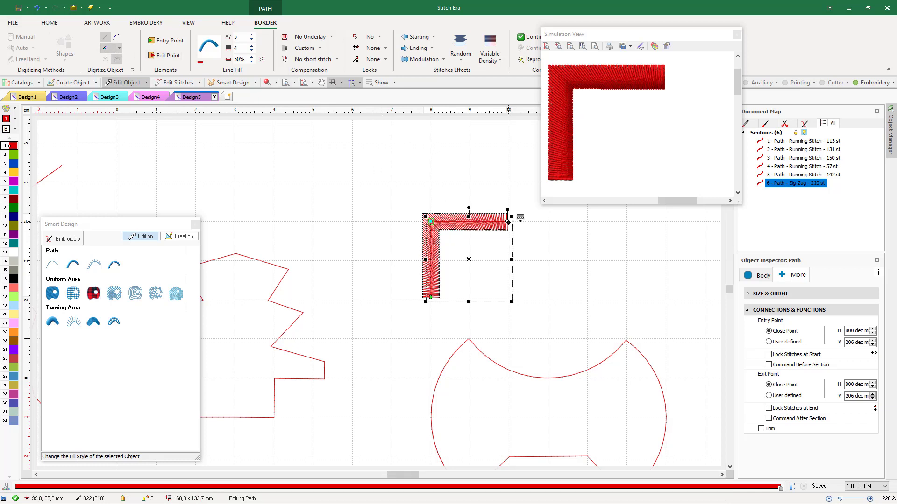
{"action": "mouse_move", "coordinate": [508, 223]}
{"action": "left_mouse_down"}
{"action": "mouse_move", "coordinate": [504, 252]}
{"action": "mouse_move", "coordinate": [476, 285]}
{"action": "mouse_move", "coordinate": [500, 221]}
{"action": "left_mouse_up"}
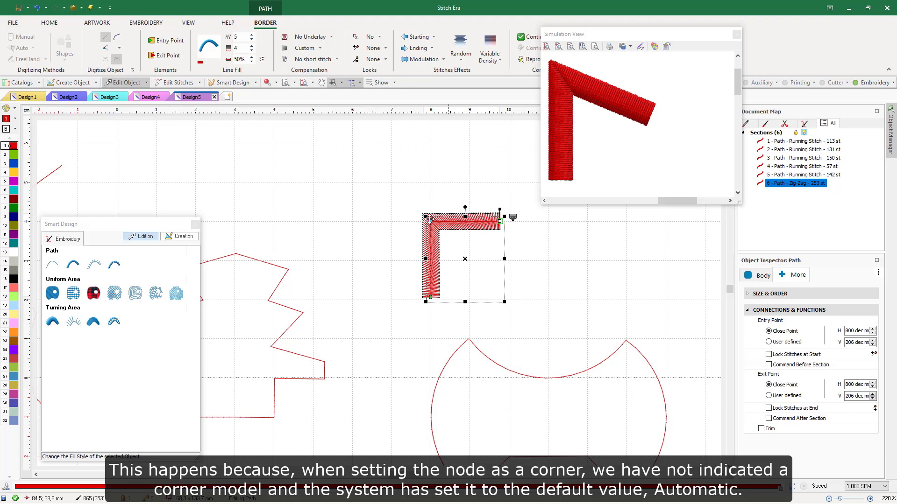
Set the middle node to Corner Mittered, move the free end node to about (97, 35) mm, and deselect the path
{"action": "left_click", "coordinate": [429, 219]}
{"action": "left_click", "coordinate": [120, 48]}
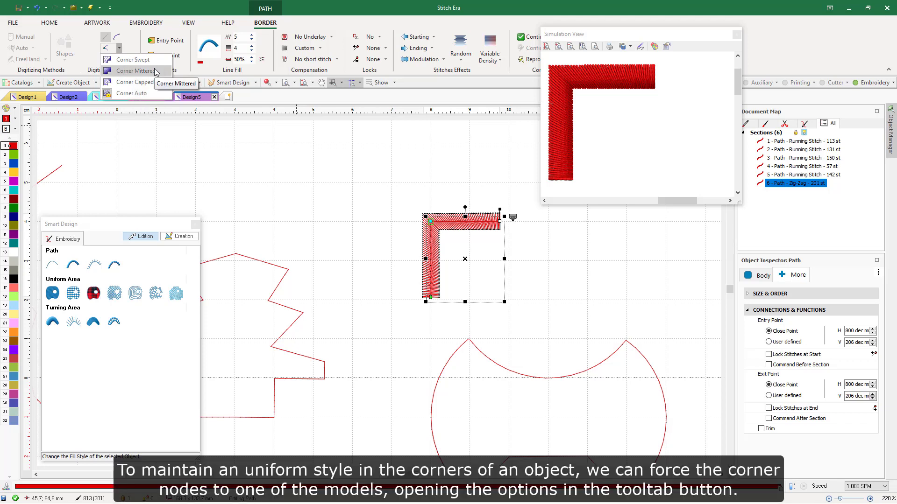
{"action": "left_click", "coordinate": [136, 70]}
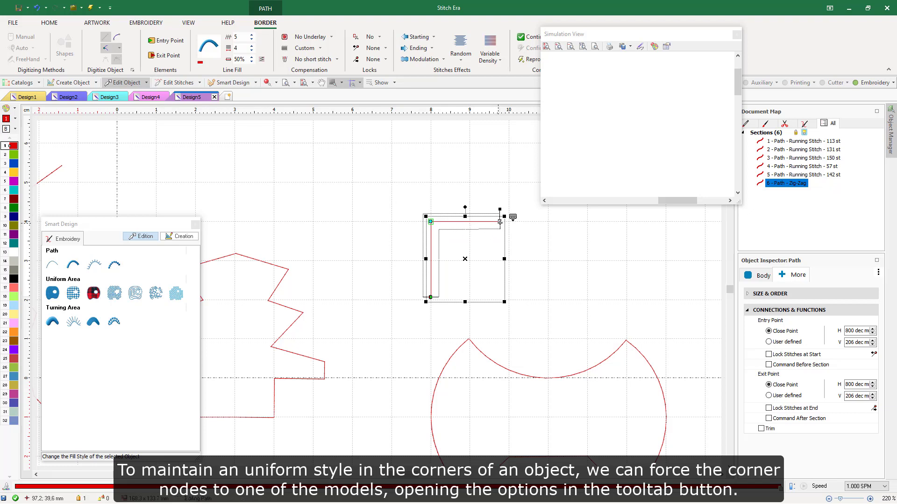
{"action": "left_click_drag", "start_coordinate": [500, 222], "coordinate": [497, 259]}
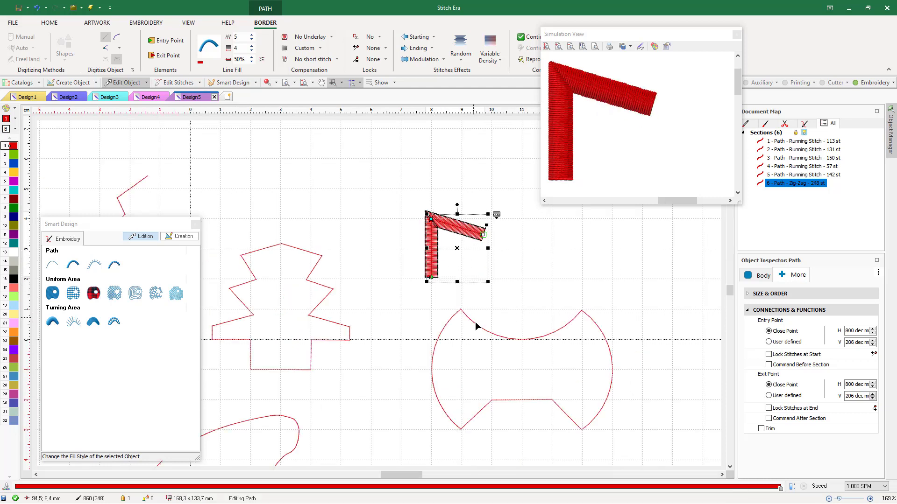
{"action": "left_click", "coordinate": [501, 285]}
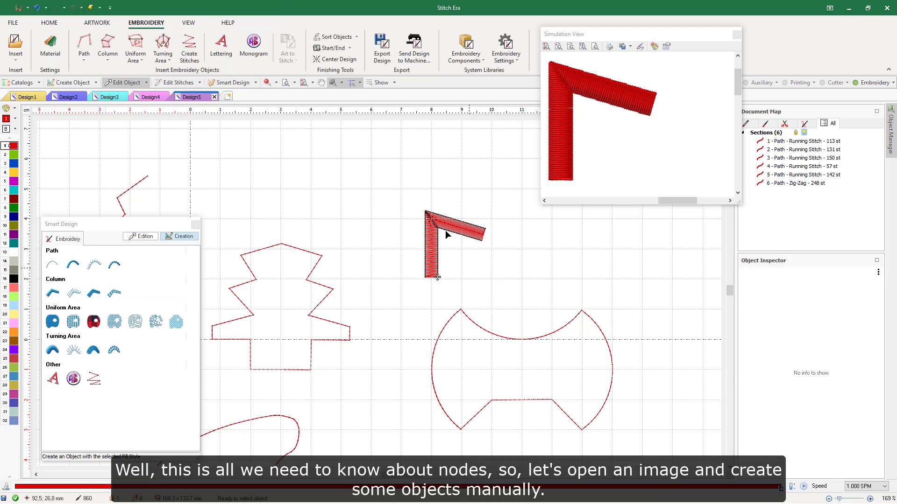
Create a new design and insert the catalog image ASR-025 at the center of the workspace
{"action": "left_click", "coordinate": [304, 84]}
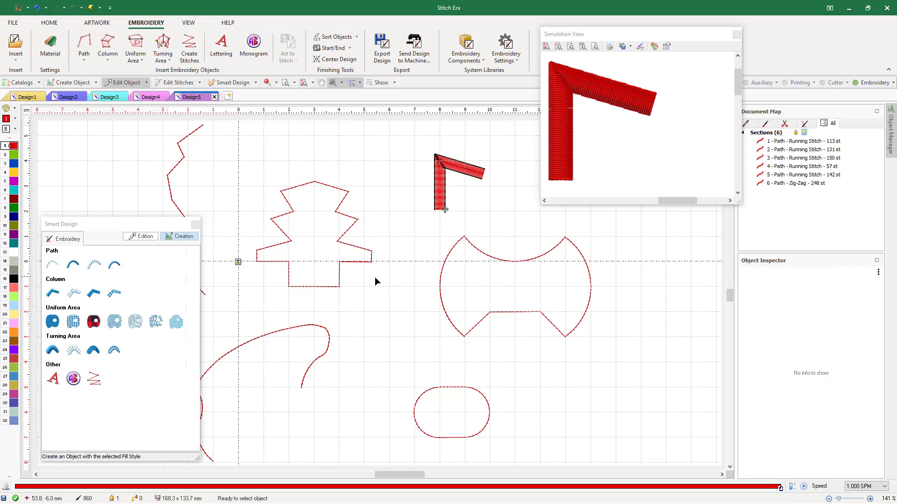
{"action": "scroll", "coordinate": [394, 276], "scroll_direction": "down", "scroll_amount": 4}
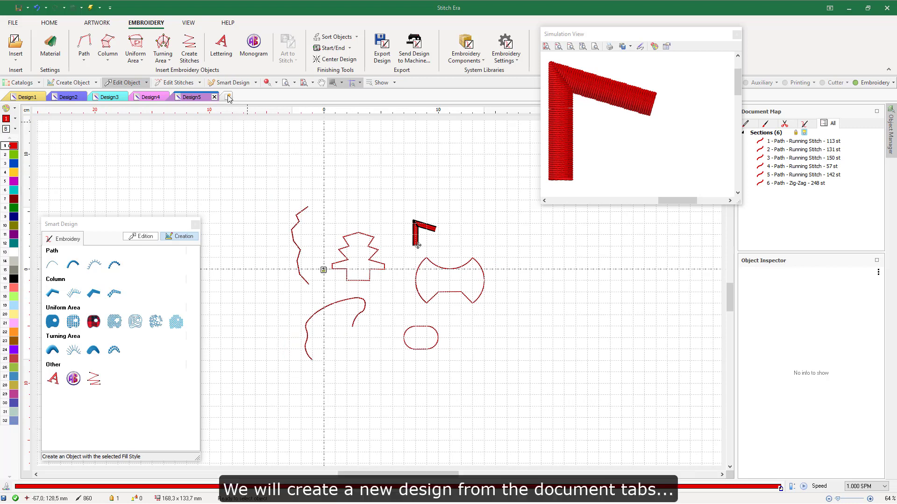
{"action": "left_click", "coordinate": [228, 96]}
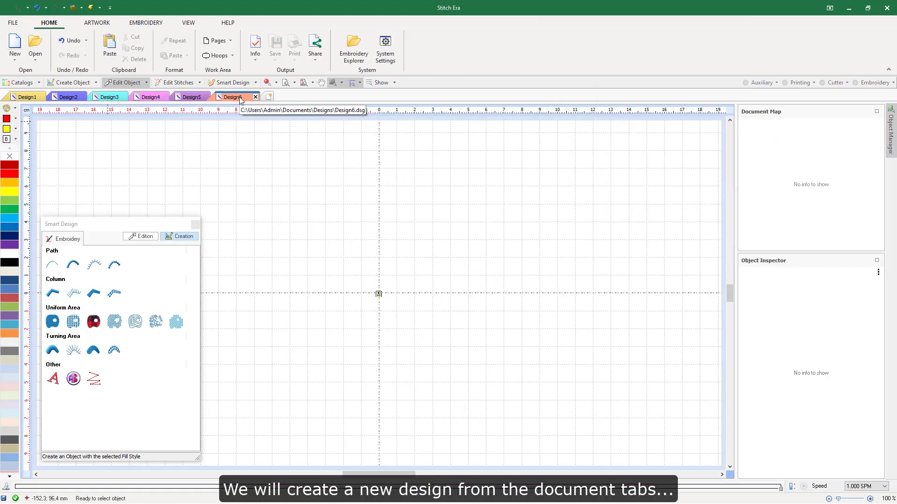
{"action": "left_click", "coordinate": [27, 82]}
{"action": "left_click_drag", "start_coordinate": [224, 194], "coordinate": [225, 242]}
{"action": "left_click_drag", "start_coordinate": [51, 280], "coordinate": [378, 295]}
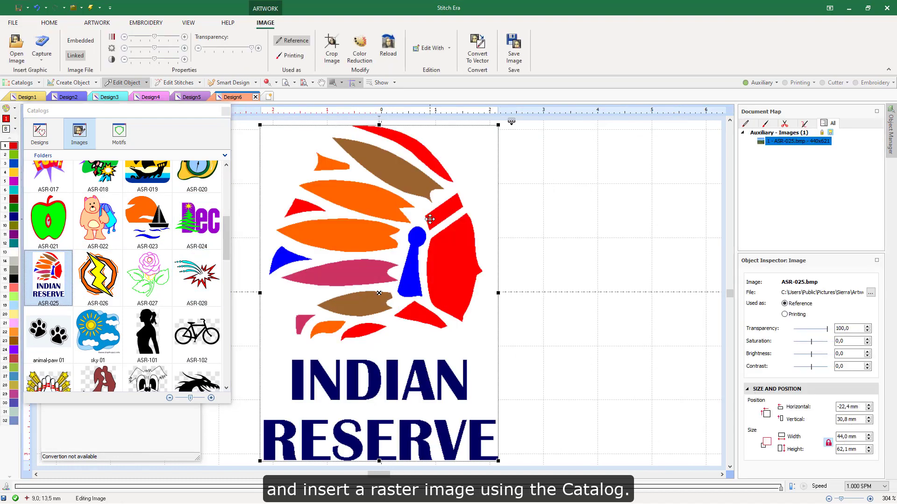
Rescale the image by measuring the stem width of the first letter I in INDIAN and setting that length to 4 mm
{"action": "left_click", "coordinate": [511, 123]}
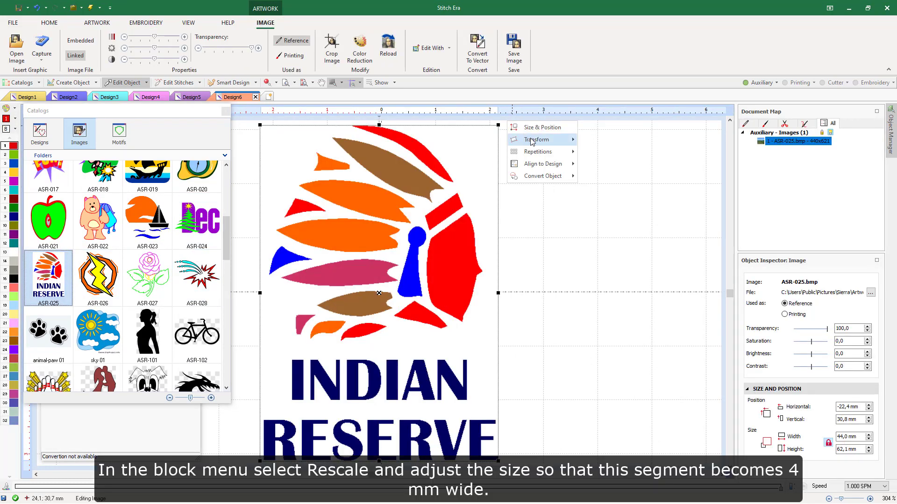
{"action": "mouse_move", "coordinate": [531, 141]}
{"action": "left_click", "coordinate": [602, 174]}
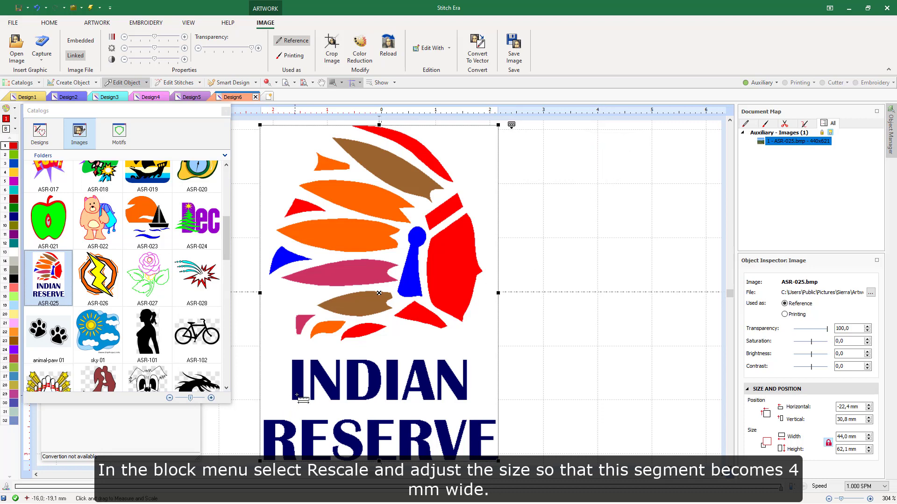
{"action": "scroll", "coordinate": [297, 396], "scroll_direction": "up", "scroll_amount": 5}
{"action": "left_click_drag", "start_coordinate": [274, 367], "coordinate": [307, 369]}
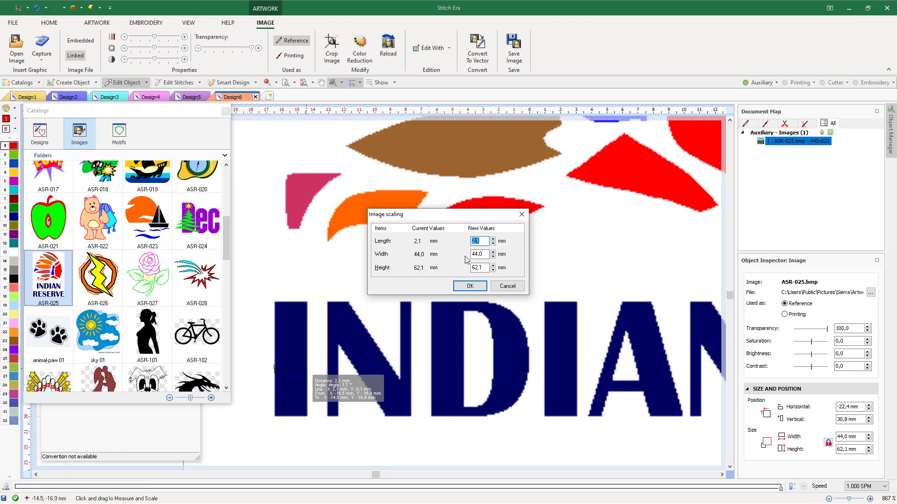
{"action": "type", "text": "4"}
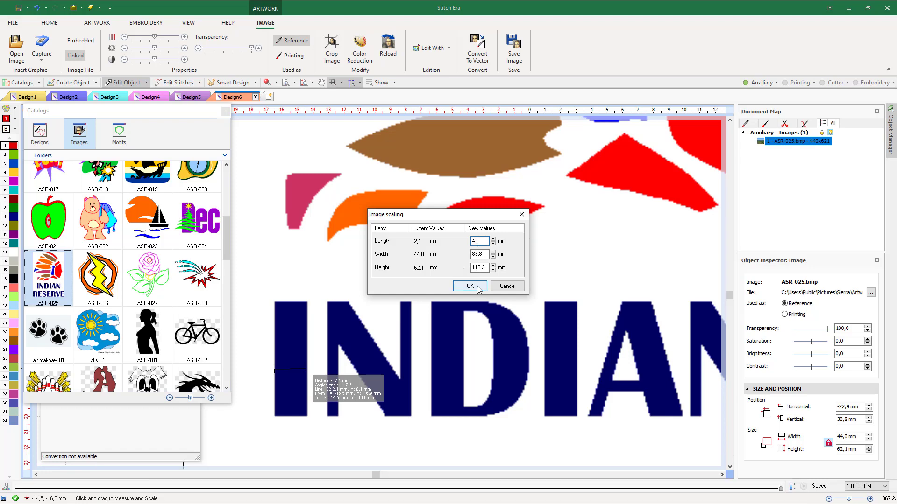
{"action": "left_click", "coordinate": [472, 286]}
Center the rescaled ASR-025 image at the origin of the design
{"action": "scroll", "coordinate": [458, 323], "scroll_direction": "down", "scroll_amount": 8}
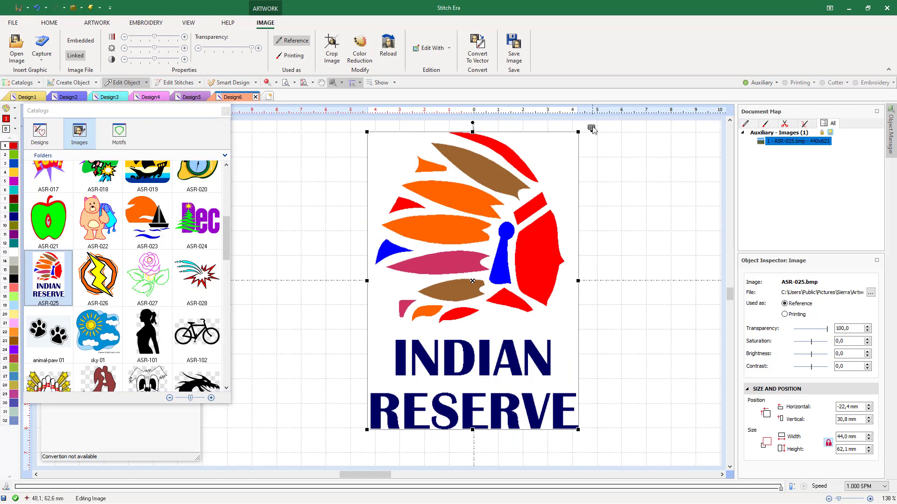
{"action": "left_click", "coordinate": [592, 129]}
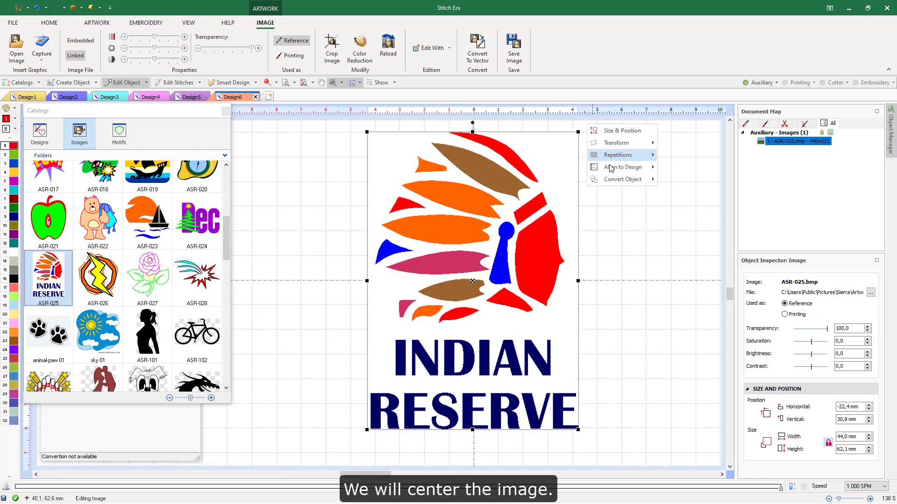
{"action": "mouse_move", "coordinate": [611, 168]}
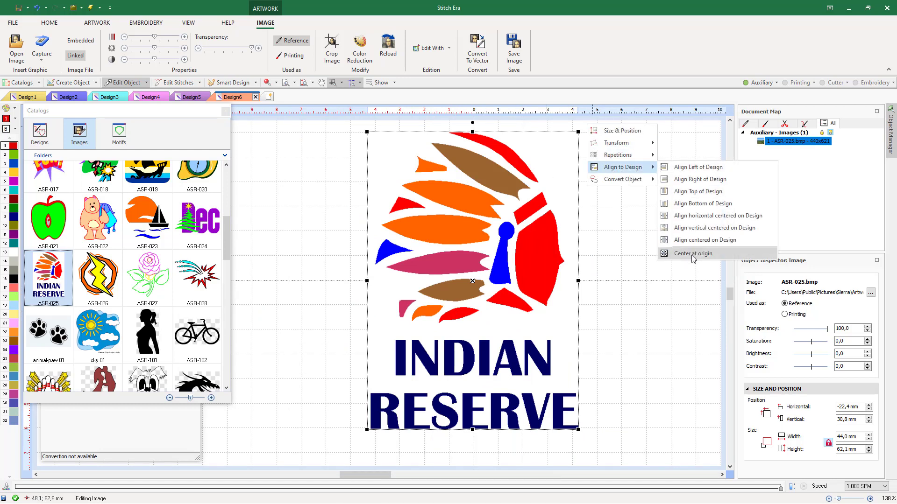
{"action": "left_click", "coordinate": [694, 254]}
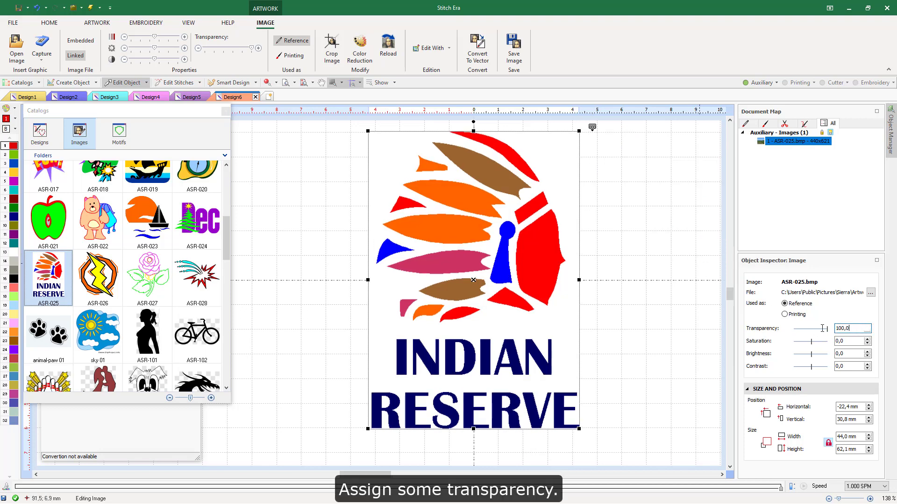
Set the image's transparency to 35, then lock the auxiliary objects and close the catalog
{"action": "left_click", "coordinate": [844, 329]}
{"action": "type", "text": "35"}
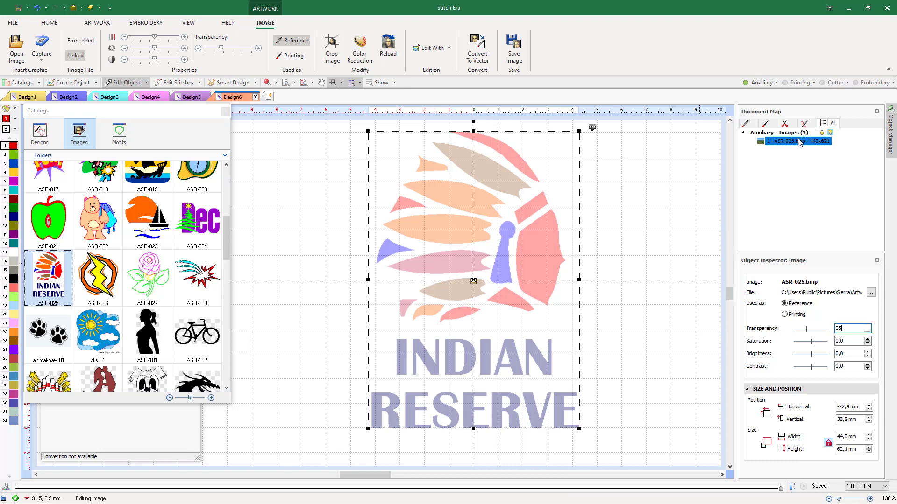
{"action": "left_click", "coordinate": [776, 82]}
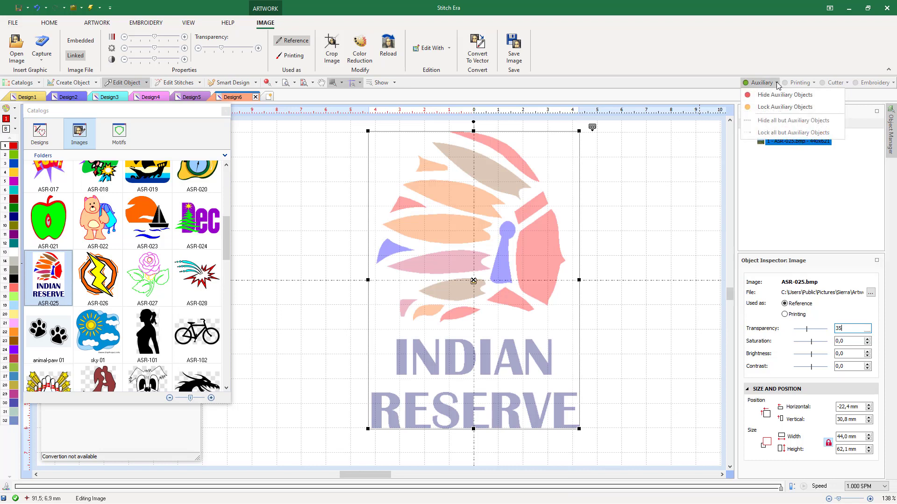
{"action": "left_click", "coordinate": [771, 103]}
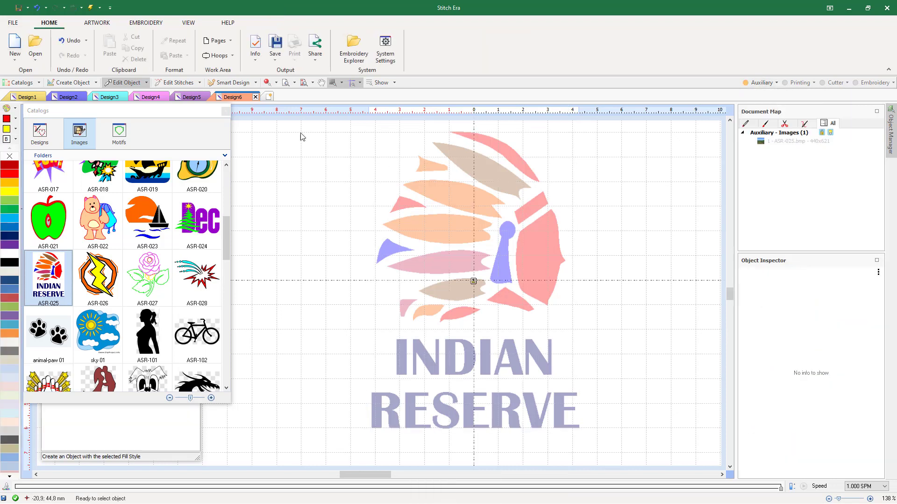
{"action": "left_click", "coordinate": [225, 112]}
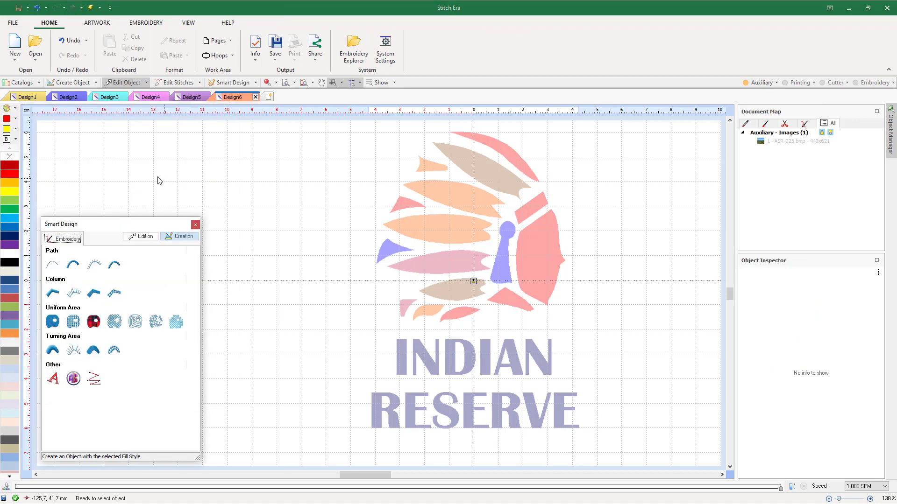
Reorder the needle palette to start with dark blue, red, orange, brown, blue and purple, and make needle 1 active
{"action": "left_click", "coordinate": [139, 24]}
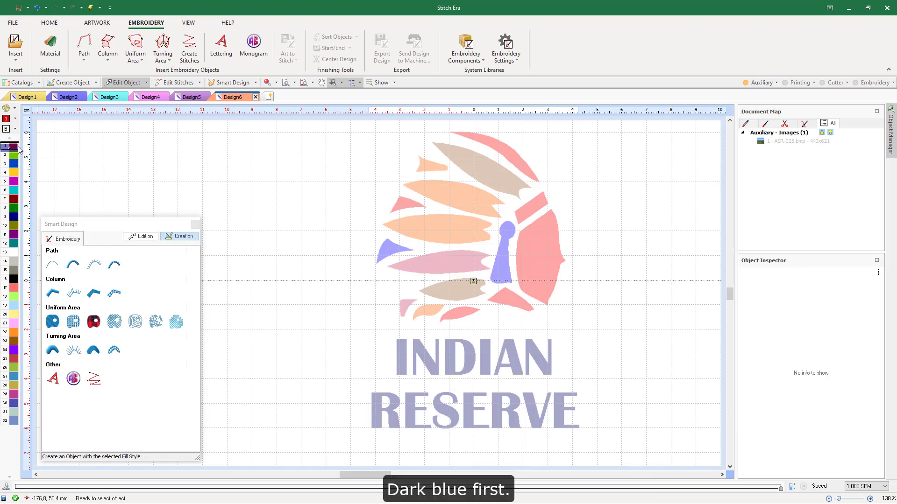
{"action": "left_click_drag", "start_coordinate": [18, 147], "coordinate": [18, 144]}
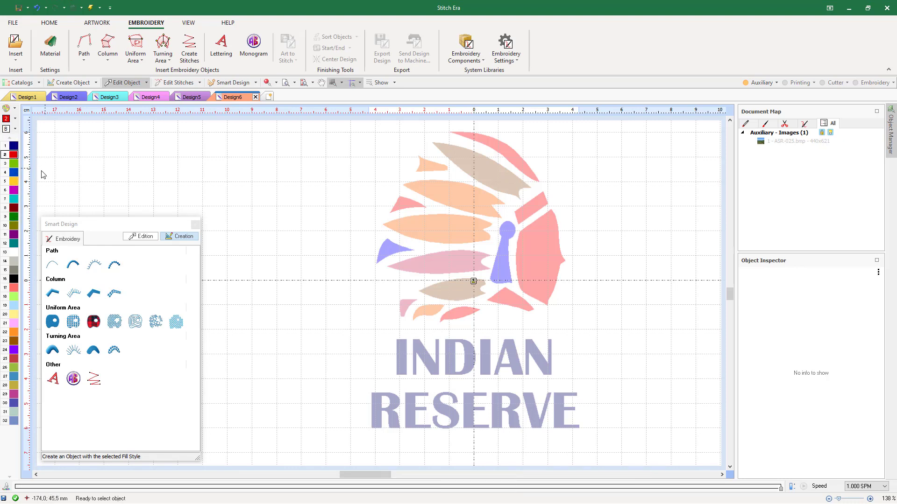
{"action": "left_click_drag", "start_coordinate": [14, 332], "coordinate": [14, 163]}
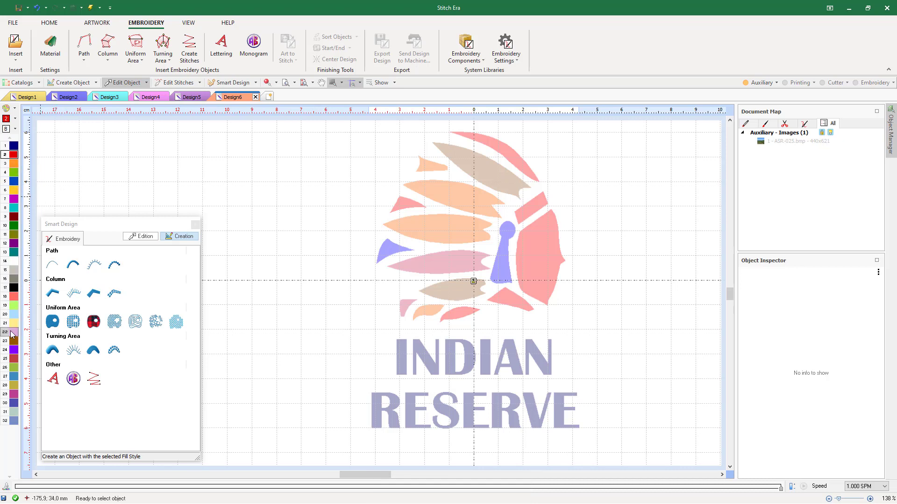
{"action": "left_click_drag", "start_coordinate": [14, 342], "coordinate": [14, 177]}
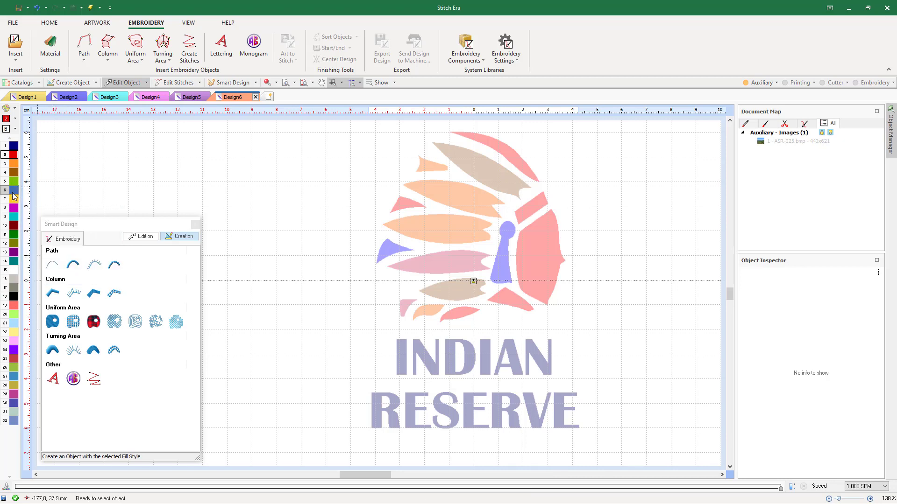
{"action": "left_click_drag", "start_coordinate": [14, 191], "coordinate": [14, 181]}
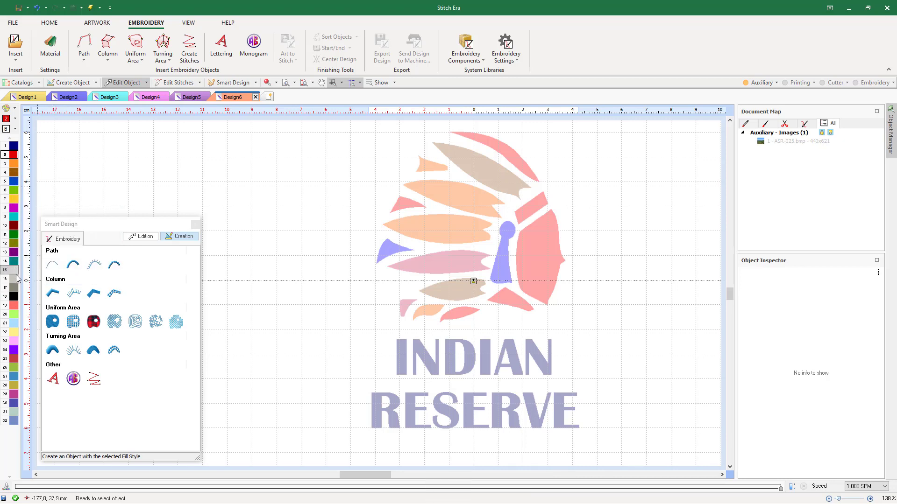
{"action": "mouse_move", "coordinate": [17, 350]}
{"action": "left_click_drag", "start_coordinate": [16, 350], "coordinate": [19, 193]}
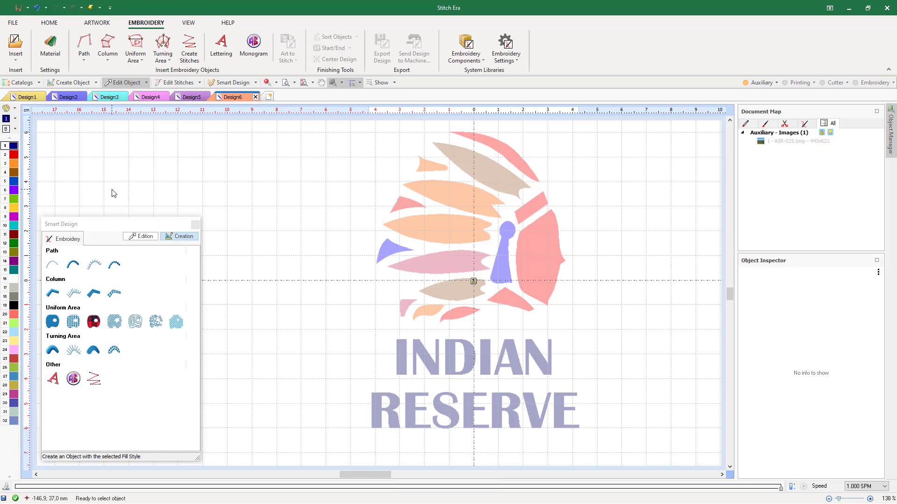
{"action": "left_click", "coordinate": [14, 146]}
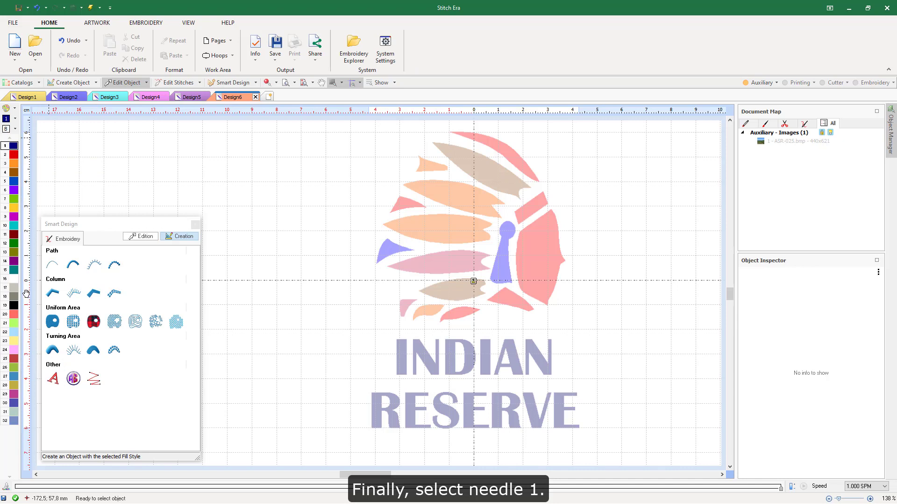
Start a zig-zag column object with Medium underlay and Level 2 short stitches
{"action": "left_click", "coordinate": [52, 293]}
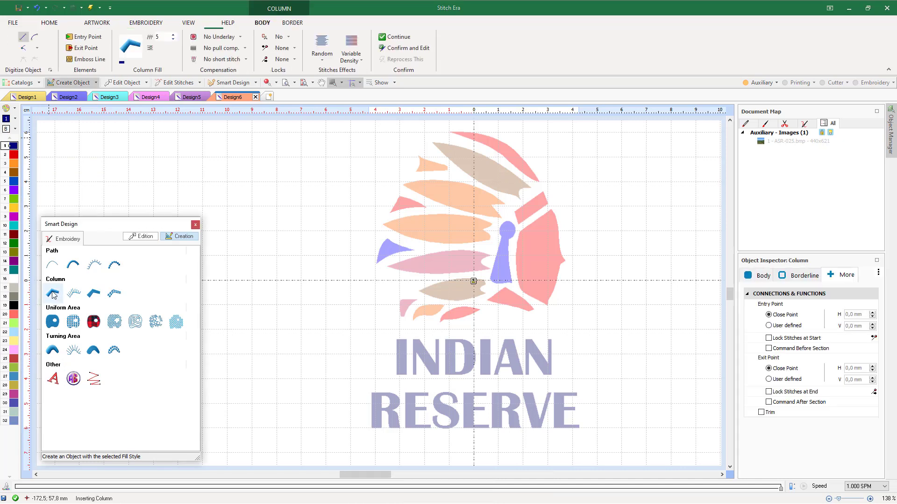
{"action": "left_click", "coordinate": [239, 39]}
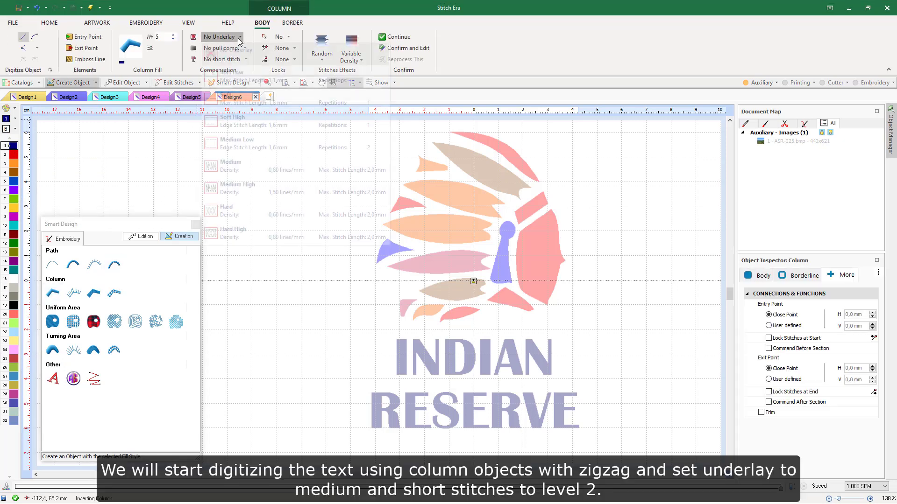
{"action": "left_click", "coordinate": [233, 166]}
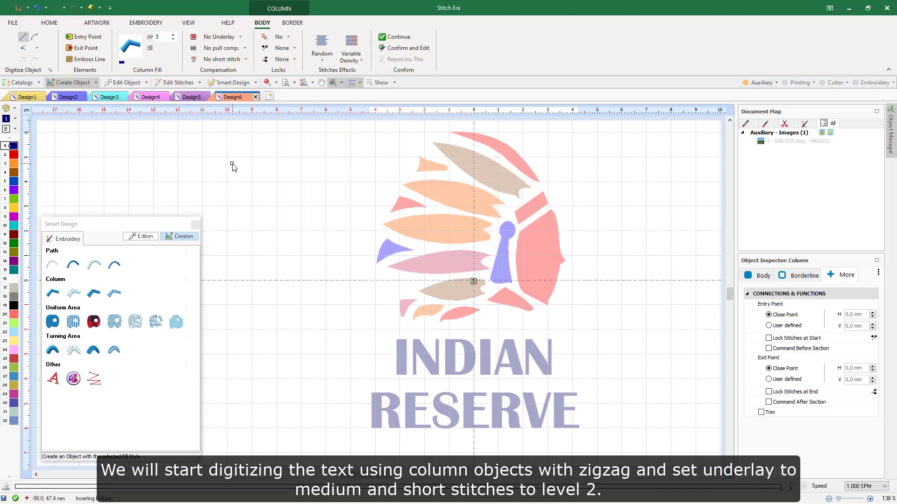
{"action": "left_click", "coordinate": [246, 61]}
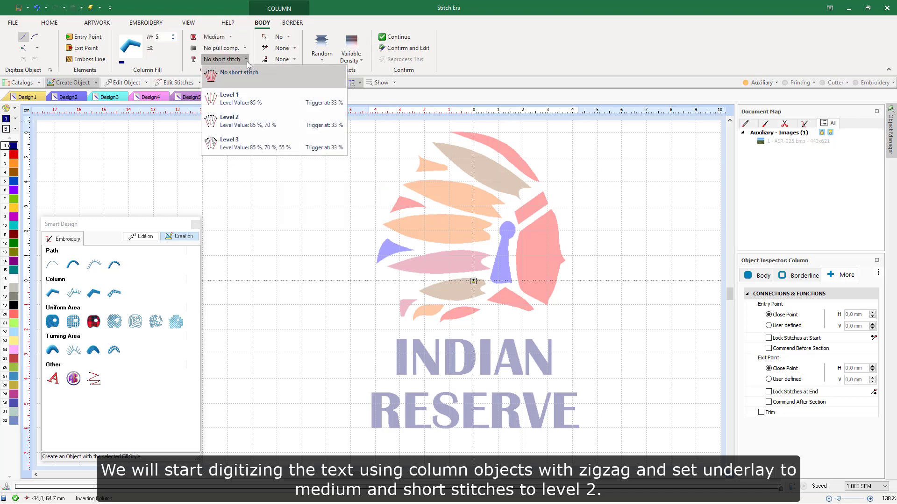
{"action": "left_click", "coordinate": [233, 121]}
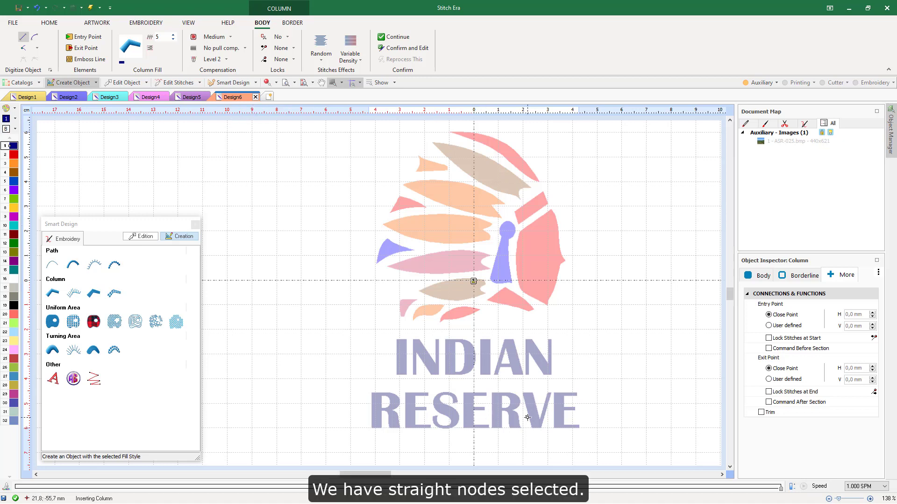
Digitize the bottom arm of the last E in RESERVE as a straight-node column about 6.4 mm long
{"action": "scroll", "coordinate": [573, 427], "scroll_direction": "up", "scroll_amount": 1}
{"action": "scroll", "coordinate": [574, 428], "scroll_direction": "up", "scroll_amount": 4}
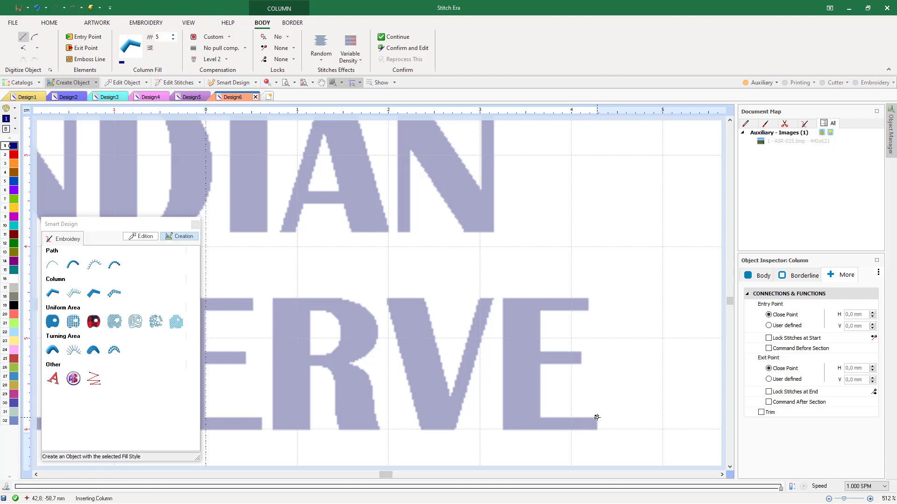
{"action": "left_click", "coordinate": [597, 429]}
{"action": "left_click", "coordinate": [538, 419]}
{"action": "key", "text": "Return"}
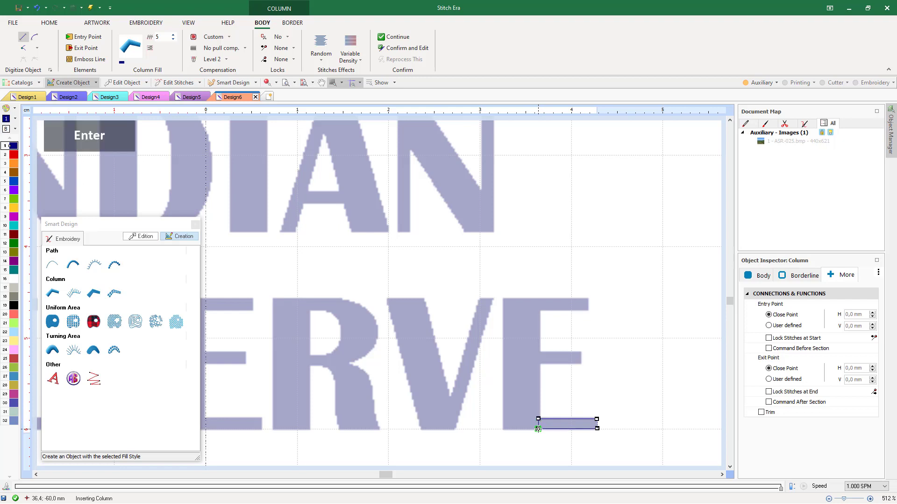
Digitize the middle arm of the last E in RESERVE as a horizontal column running from its tip to the stem
{"action": "left_click", "coordinate": [580, 353]}
{"action": "left_click", "coordinate": [580, 363]}
{"action": "left_click", "coordinate": [533, 362]}
{"action": "key", "text": "Return"}
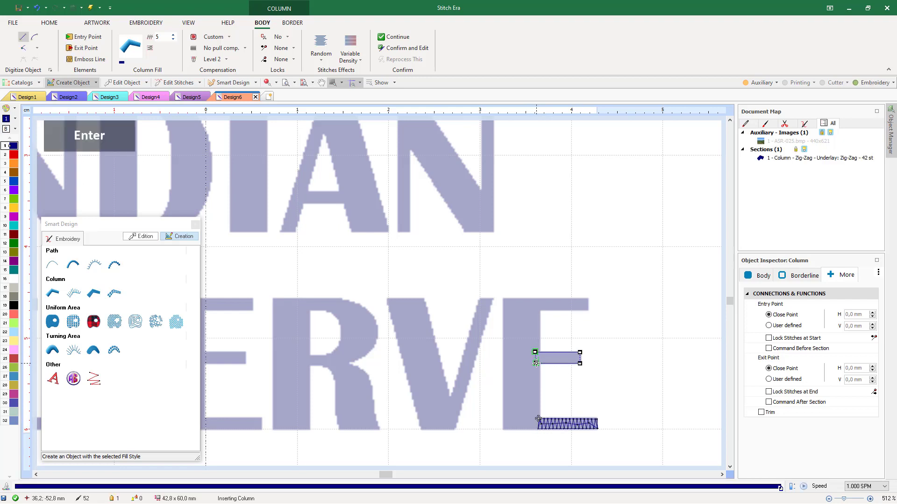
Digitize the top arm of the last E in RESERVE as a straight-node column ending at the stem
{"action": "left_click", "coordinate": [587, 299]}
{"action": "left_click", "coordinate": [587, 311]}
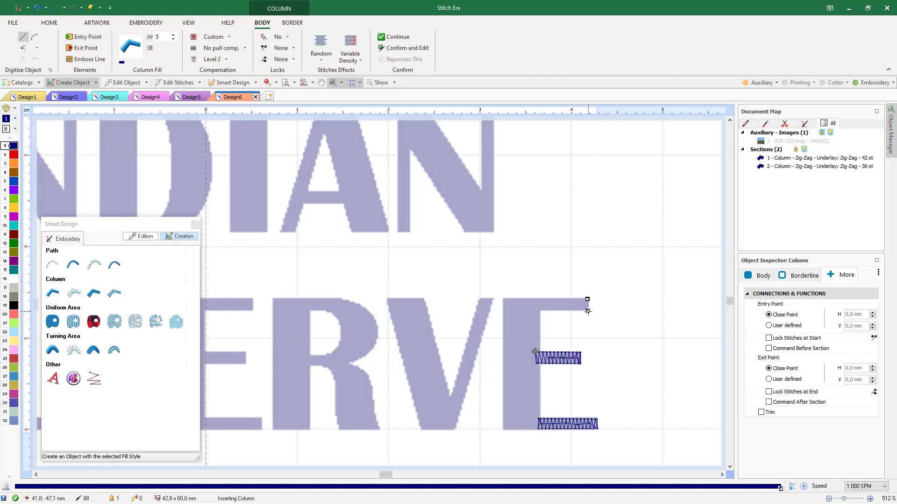
{"action": "left_click", "coordinate": [534, 299]}
{"action": "left_click", "coordinate": [534, 311]}
{"action": "key", "text": "Return"}
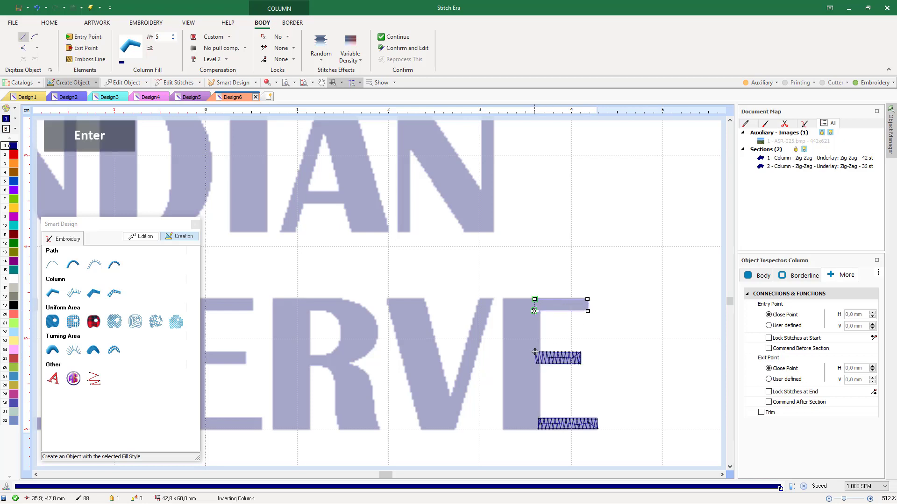
Digitize the vertical stem of the last E in RESERVE as one full-height column overlapping the arms
{"action": "left_click", "coordinate": [503, 298]}
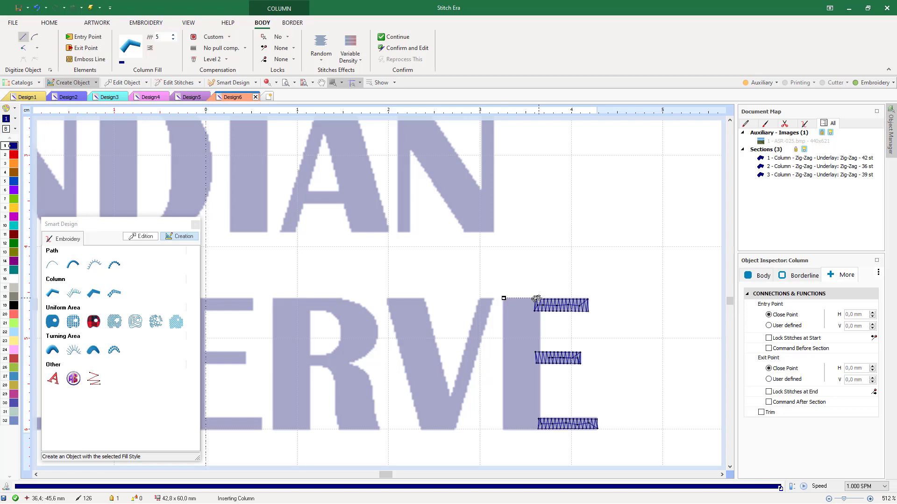
{"action": "left_click", "coordinate": [538, 298]}
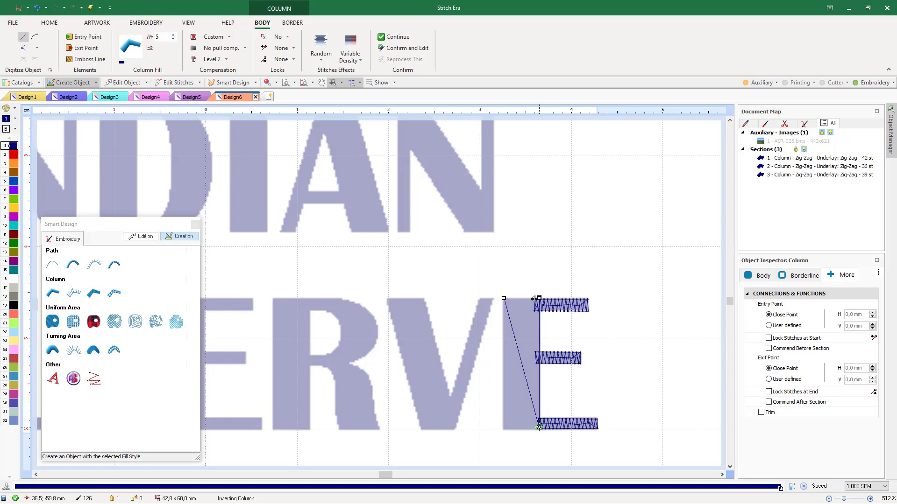
{"action": "left_click", "coordinate": [539, 428]}
{"action": "left_click", "coordinate": [503, 427]}
{"action": "key", "text": "Return"}
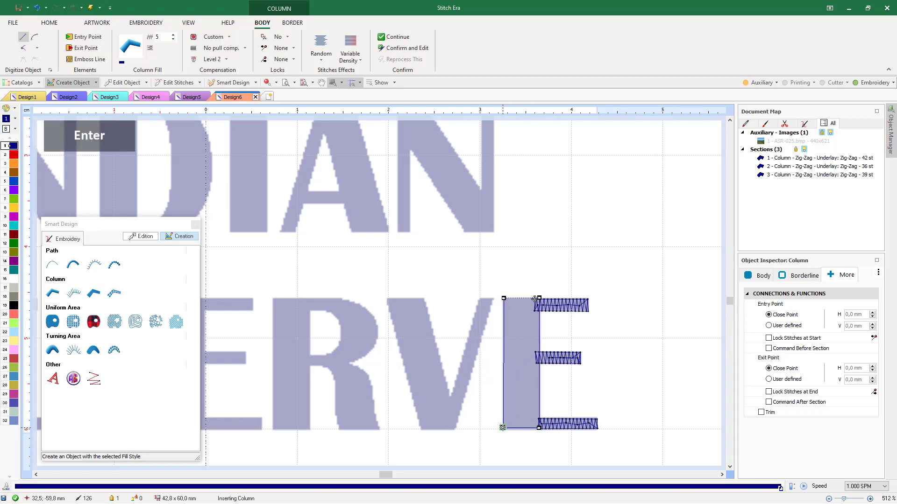
Digitize the thin right stroke of the V in RESERVE as a slanted column from its top edge to the baseline
{"action": "left_click", "coordinate": [478, 299]}
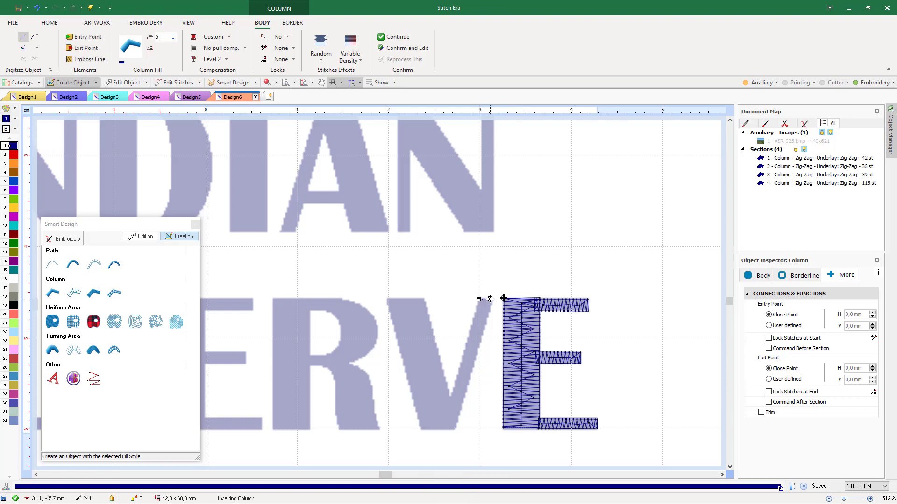
{"action": "left_click", "coordinate": [492, 300]}
{"action": "left_click", "coordinate": [454, 429]}
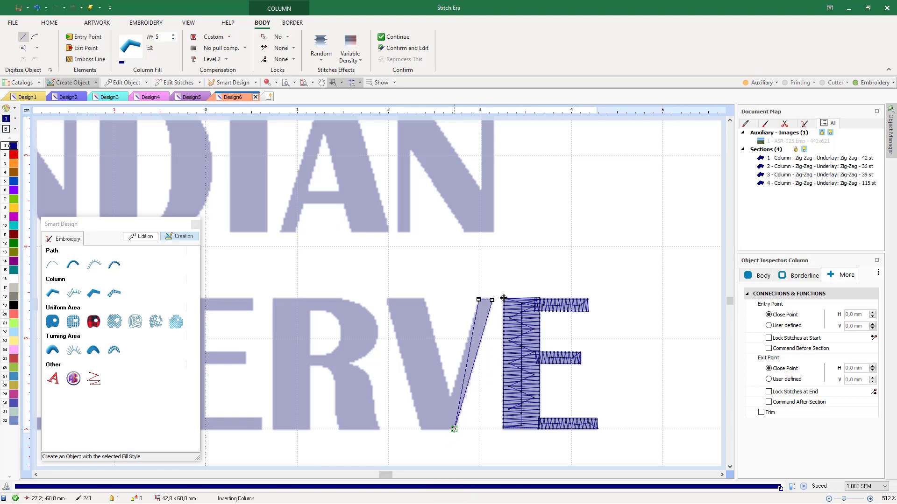
{"action": "left_click", "coordinate": [443, 427]}
{"action": "key", "text": "Return"}
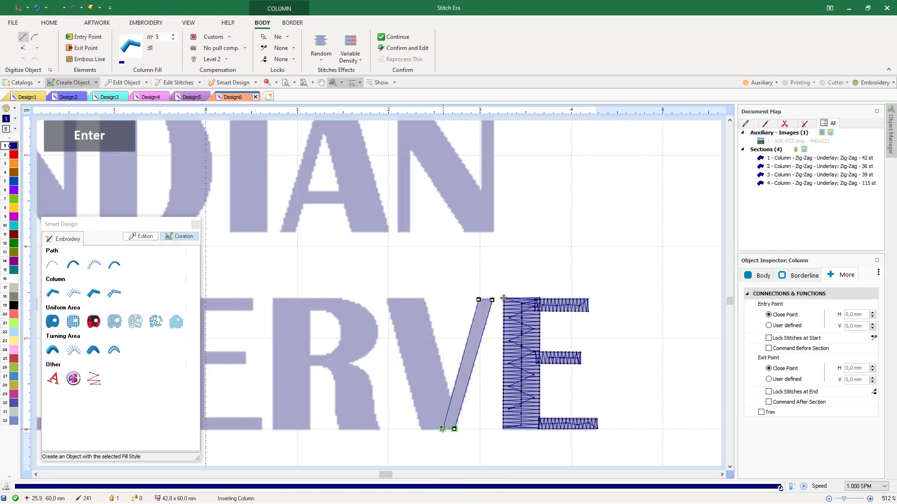
Digitize the thick left stroke of the V in RESERVE as a slanted column overlapping the thin stroke at the base
{"action": "left_click", "coordinate": [388, 299]}
{"action": "left_click", "coordinate": [423, 298]}
{"action": "left_click", "coordinate": [455, 428]}
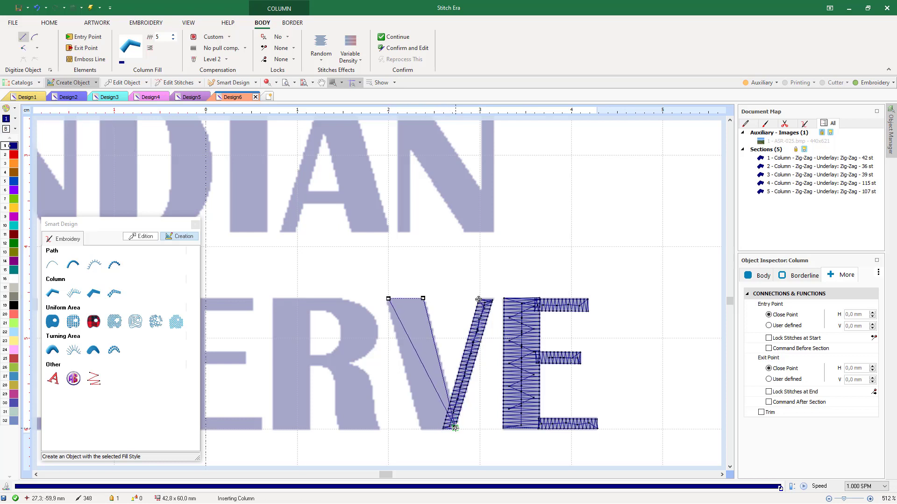
{"action": "left_click", "coordinate": [428, 426]}
{"action": "key", "text": "Return"}
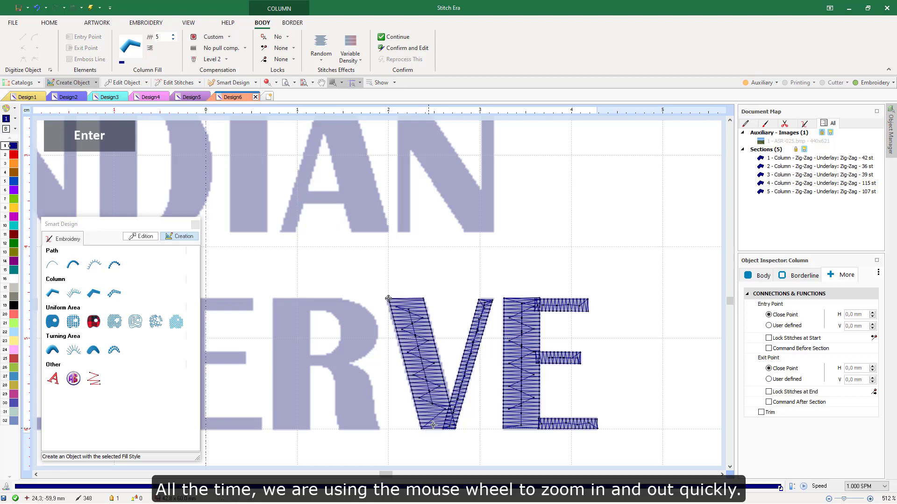
Digitize the lower part of the second R's leg in RESERVE as a column, with straight nodes at the baseline and curve nodes going up
{"action": "scroll", "coordinate": [290, 425], "scroll_direction": "up", "scroll_amount": 3}
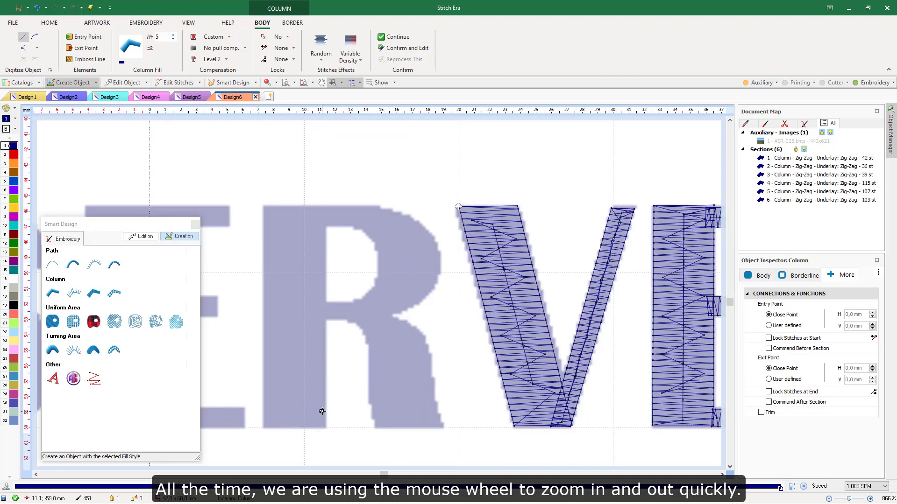
{"action": "left_click", "coordinate": [374, 428]}
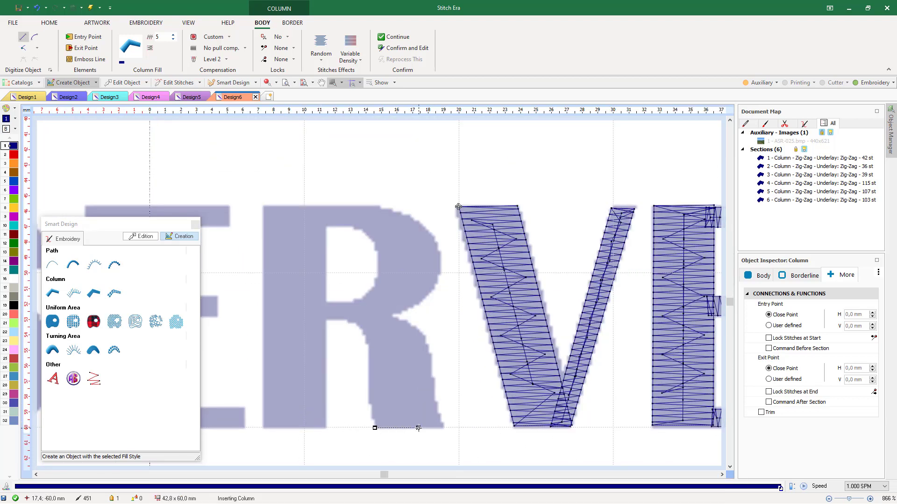
{"action": "left_click", "coordinate": [443, 428]}
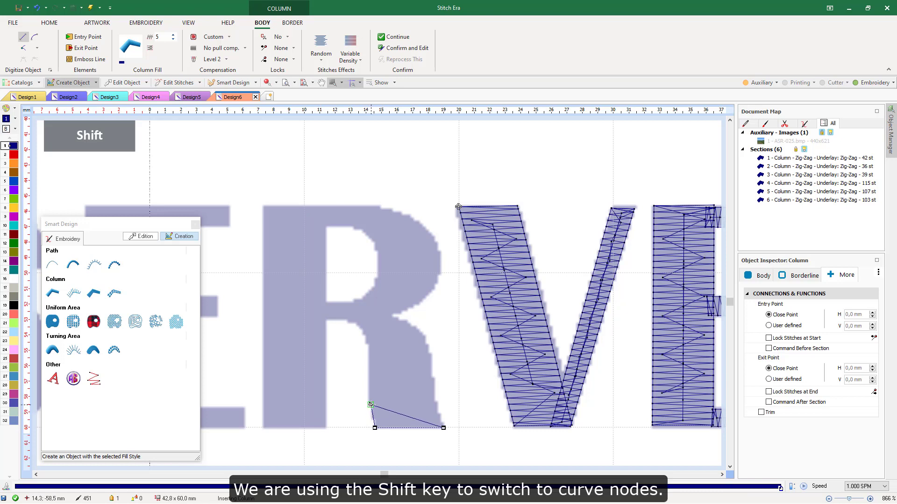
{"action": "left_click", "coordinate": [372, 414], "text": "shift"}
{"action": "left_click", "coordinate": [437, 414], "text": "shift"}
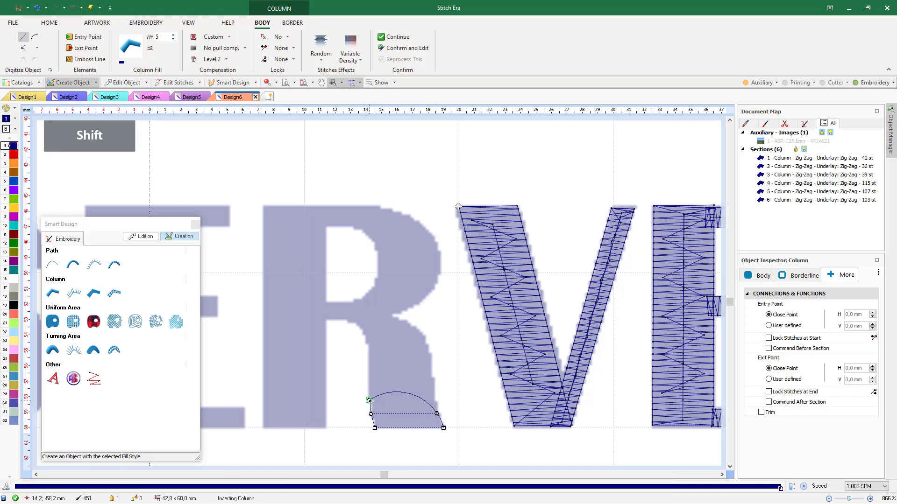
{"action": "left_click", "coordinate": [371, 401], "text": "shift"}
{"action": "left_click", "coordinate": [434, 399], "text": "shift"}
{"action": "left_click", "coordinate": [433, 369], "text": "shift"}
{"action": "left_click", "coordinate": [367, 369], "text": "shift"}
{"action": "left_click", "coordinate": [368, 347], "text": "shift"}
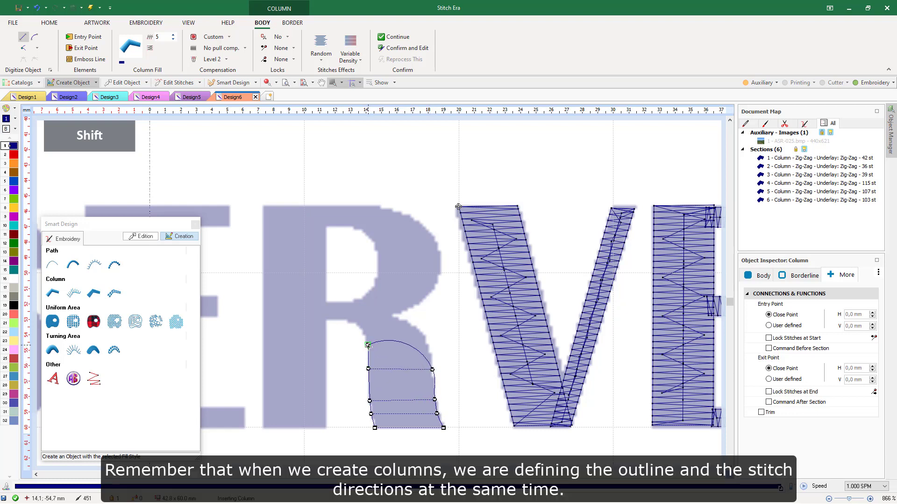
Continue the R's leg column with angled curve-node pairs around the bend and finish it at the junction with the bowl
{"action": "left_click", "coordinate": [421, 331], "text": "shift"}
{"action": "left_click", "coordinate": [399, 319], "text": "shift"}
{"action": "left_click", "coordinate": [364, 335], "text": "shift"}
{"action": "left_click", "coordinate": [354, 323], "text": "shift"}
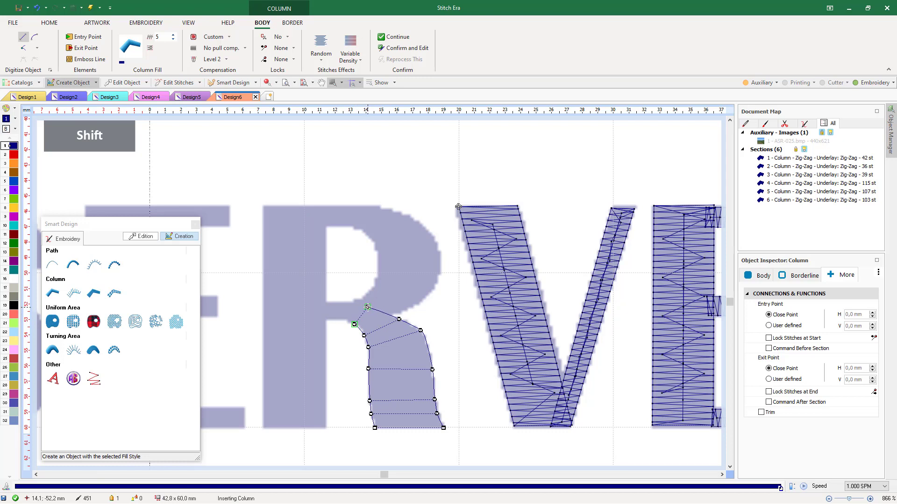
{"action": "left_click", "coordinate": [367, 307], "text": "shift"}
{"action": "left_click", "coordinate": [347, 303], "text": "shift"}
{"action": "key", "text": "Return"}
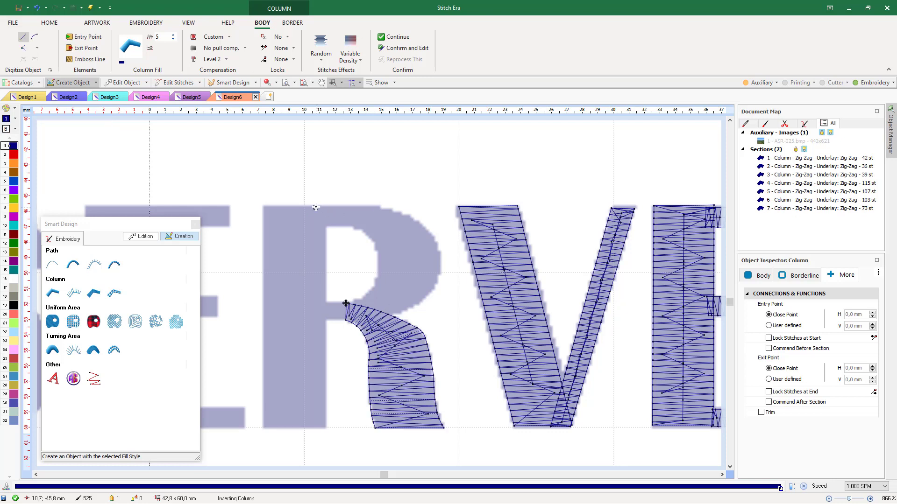
Start the second R's bowl column with straight nodes along its top bar and curve-node pairs around to the bowl's widest point
{"action": "left_click", "coordinate": [318, 225]}
{"action": "left_click", "coordinate": [356, 226]}
{"action": "left_click", "coordinate": [356, 206], "text": "shift"}
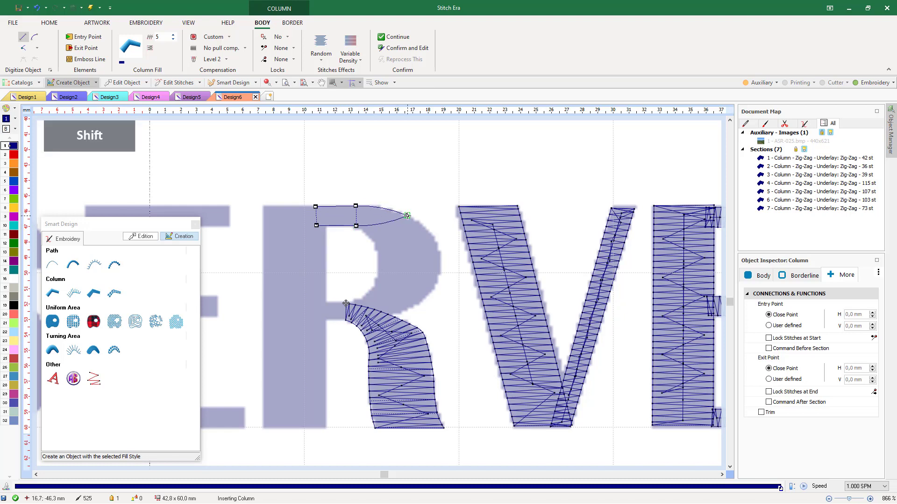
{"action": "left_click", "coordinate": [407, 215], "text": "shift"}
{"action": "left_click", "coordinate": [372, 241], "text": "shift"}
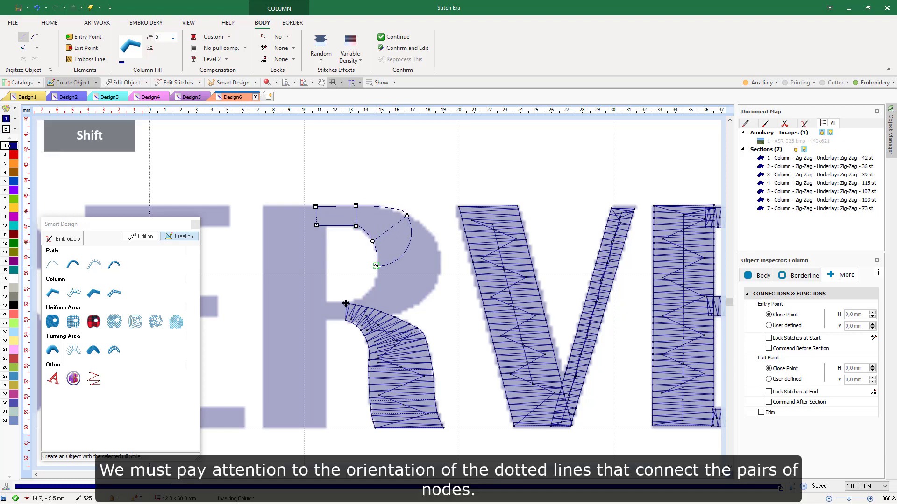
{"action": "left_click", "coordinate": [377, 265], "text": "shift"}
{"action": "left_click", "coordinate": [441, 266], "text": "shift"}
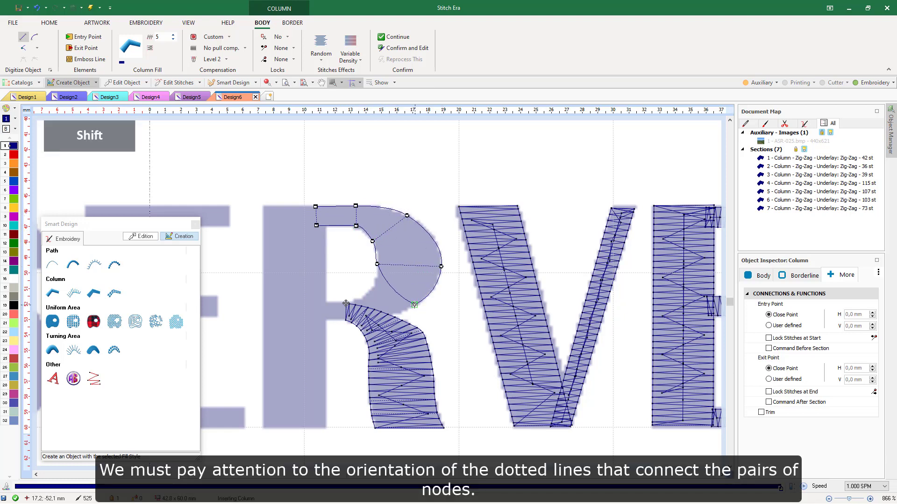
Complete the R's bowl column with curve nodes around the lower bend and a straight end section overlapping the stem
{"action": "left_click", "coordinate": [413, 306], "text": "shift"}
{"action": "left_click", "coordinate": [375, 284], "text": "shift"}
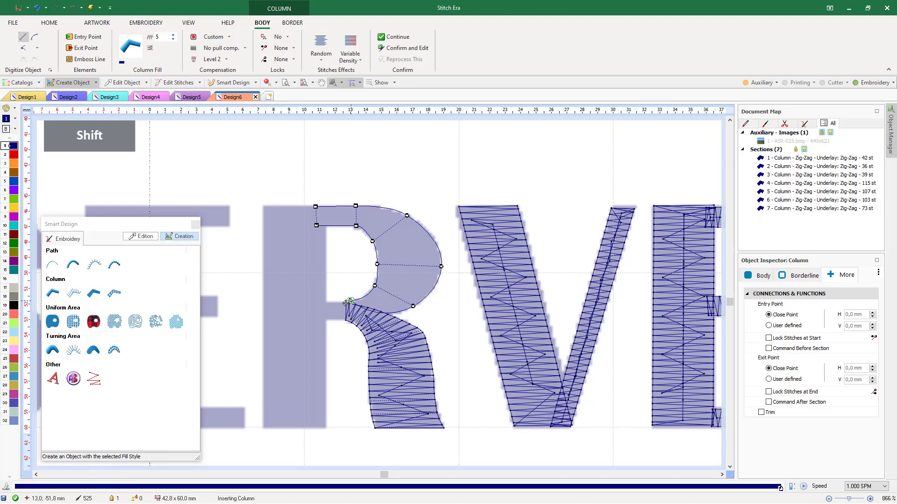
{"action": "left_click", "coordinate": [350, 302], "text": "shift"}
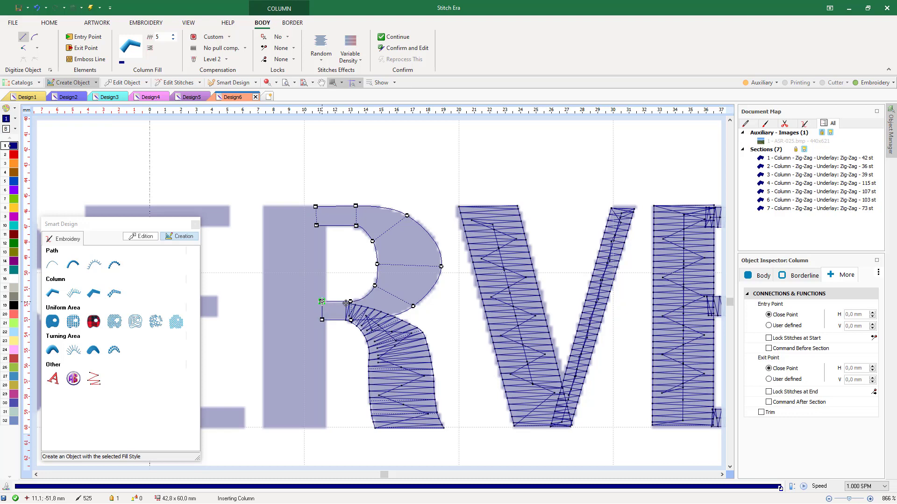
{"action": "left_click", "coordinate": [322, 302]}
{"action": "key", "text": "Return"}
Digitize the vertical stem of the second R in RESERVE as one full-height straight column overlapping the bowl ends
{"action": "left_click", "coordinate": [263, 205]}
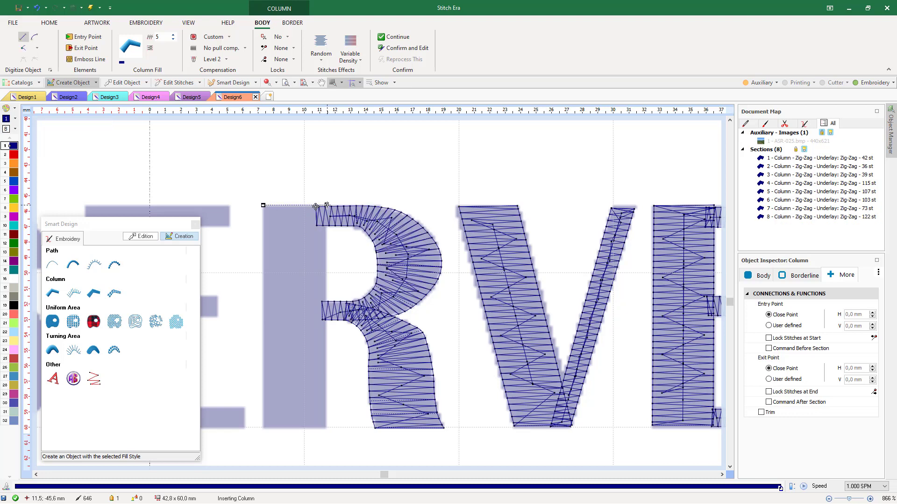
{"action": "left_click", "coordinate": [325, 428]}
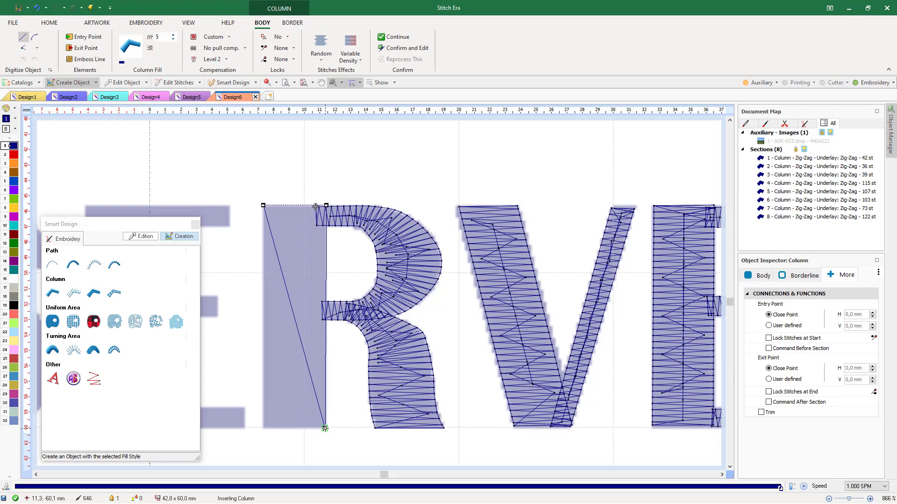
{"action": "left_click", "coordinate": [262, 427]}
{"action": "key", "text": "Return"}
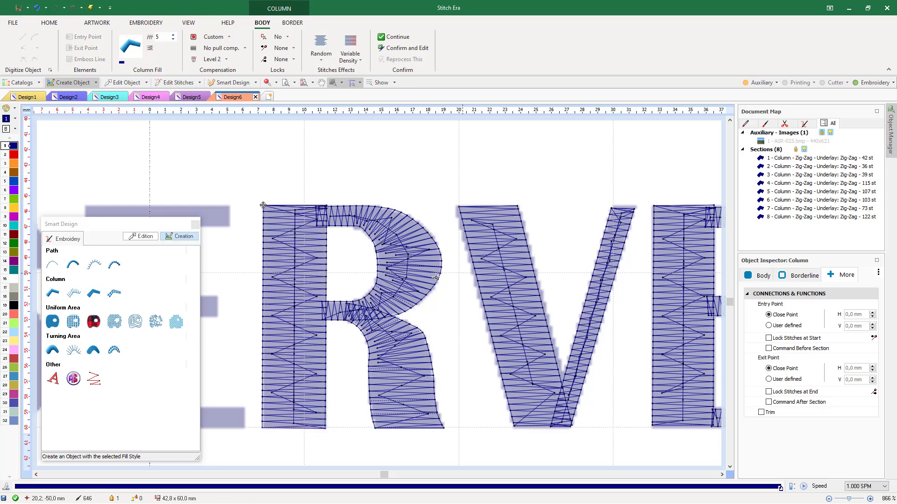
Copy the four columns of the last E in RESERVE and place the duplicate over the image's E between S and R
{"action": "scroll", "coordinate": [436, 277], "scroll_direction": "down", "scroll_amount": 3}
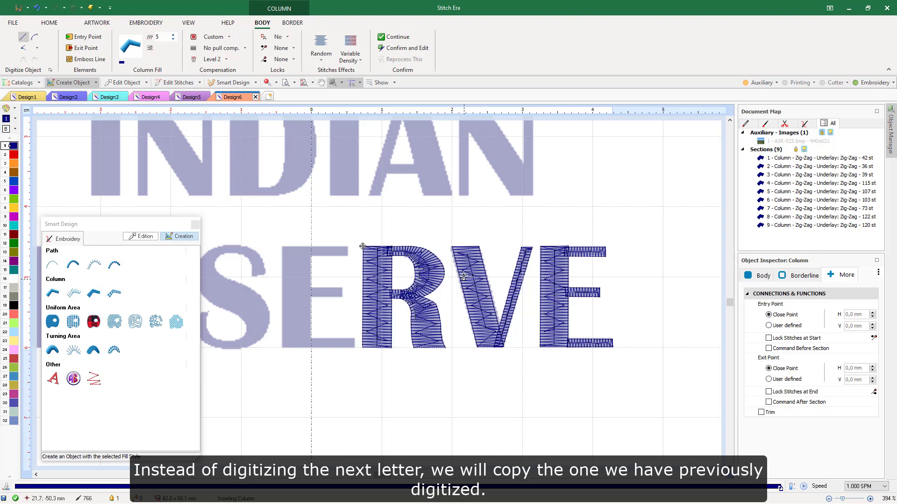
{"action": "left_click", "coordinate": [124, 83]}
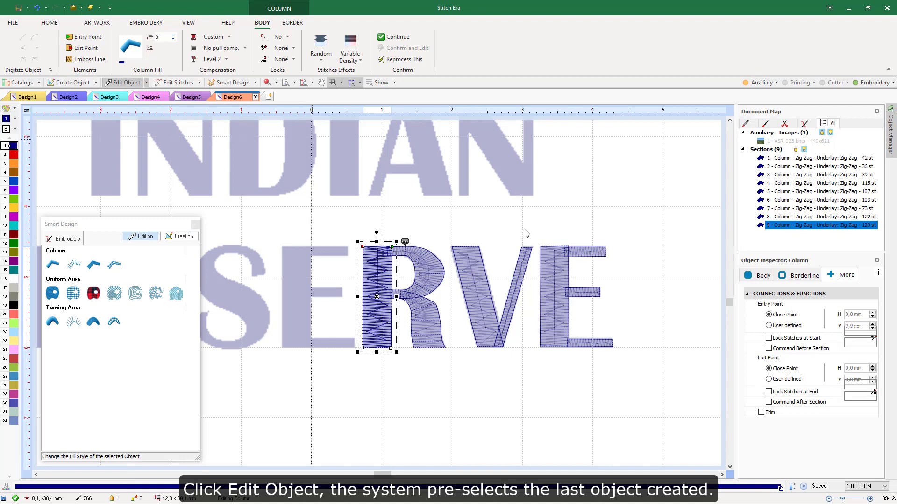
{"action": "left_click", "coordinate": [537, 226]}
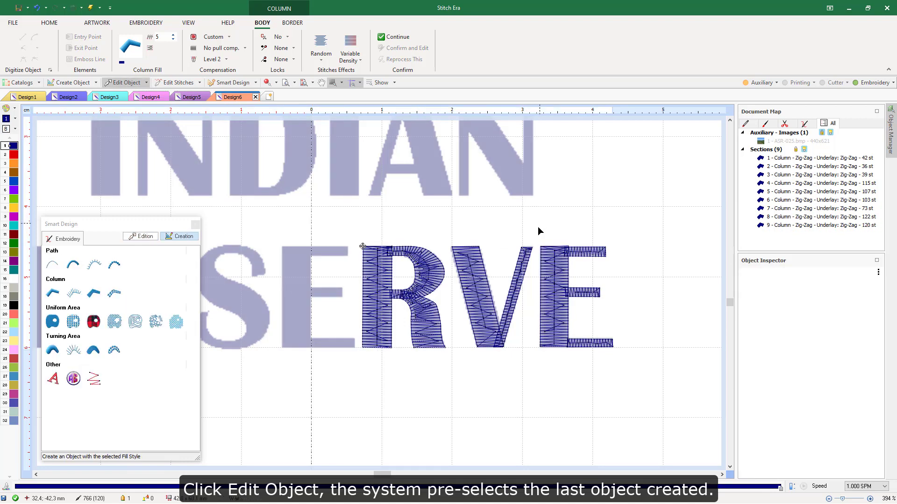
{"action": "left_click_drag", "start_coordinate": [538, 226], "coordinate": [628, 383]}
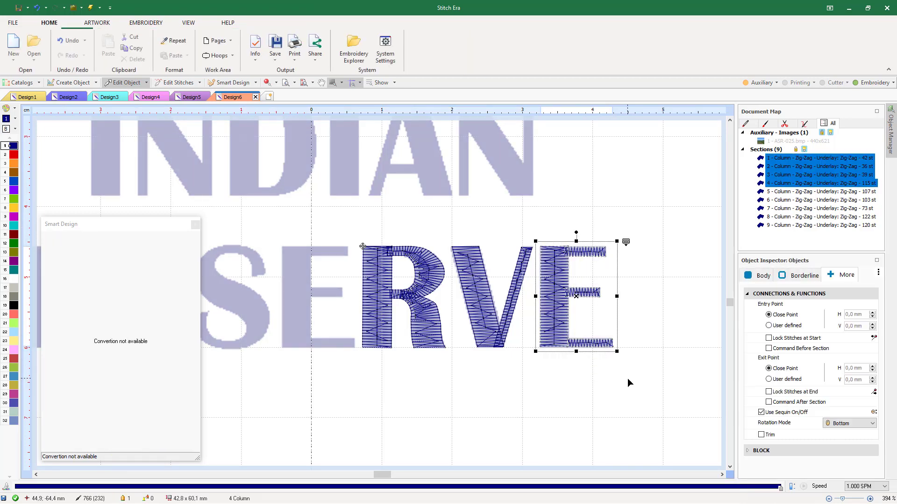
{"action": "key", "text": "ctrl+c"}
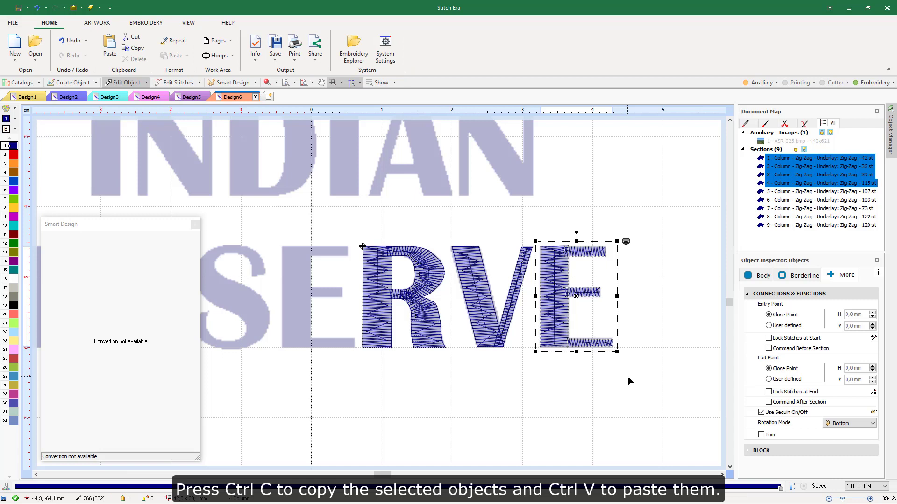
{"action": "key", "text": "ctrl+v"}
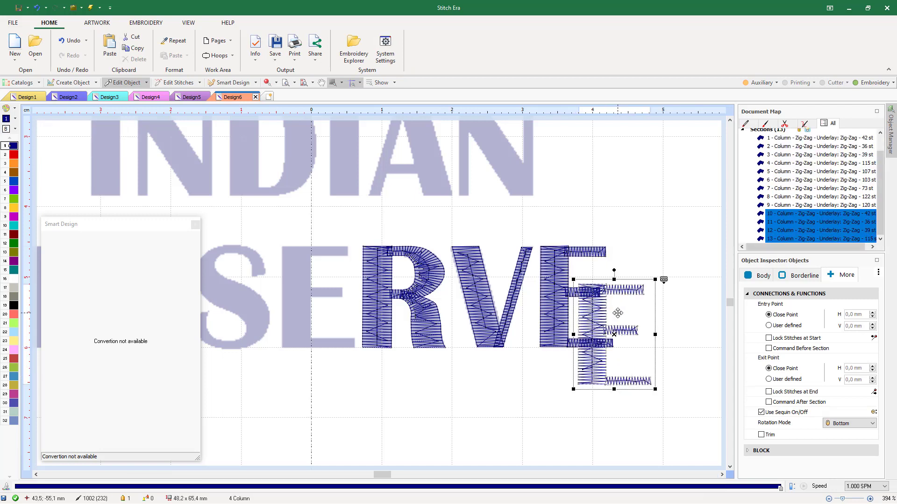
{"action": "left_click_drag", "start_coordinate": [617, 313], "coordinate": [324, 276]}
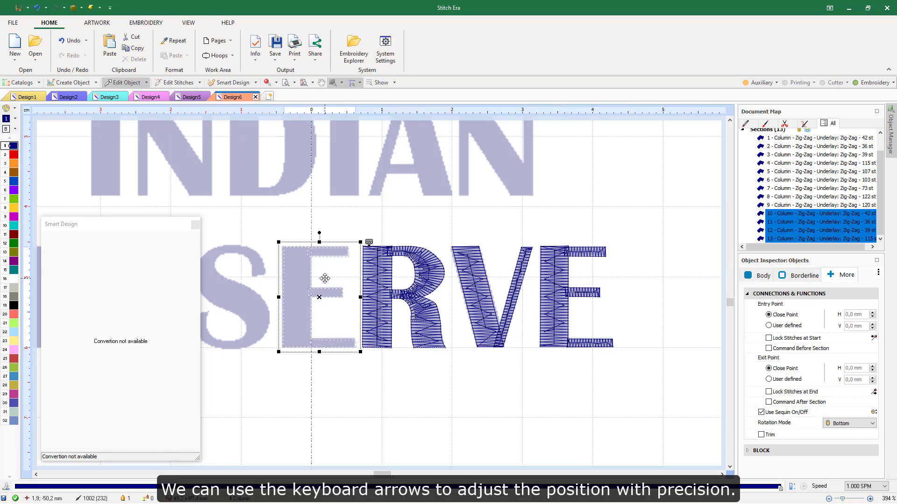
Nudge the copied E in fine increments to align it precisely with the image letter, and deselect it
{"action": "scroll", "coordinate": [325, 278], "scroll_direction": "up", "scroll_amount": 1}
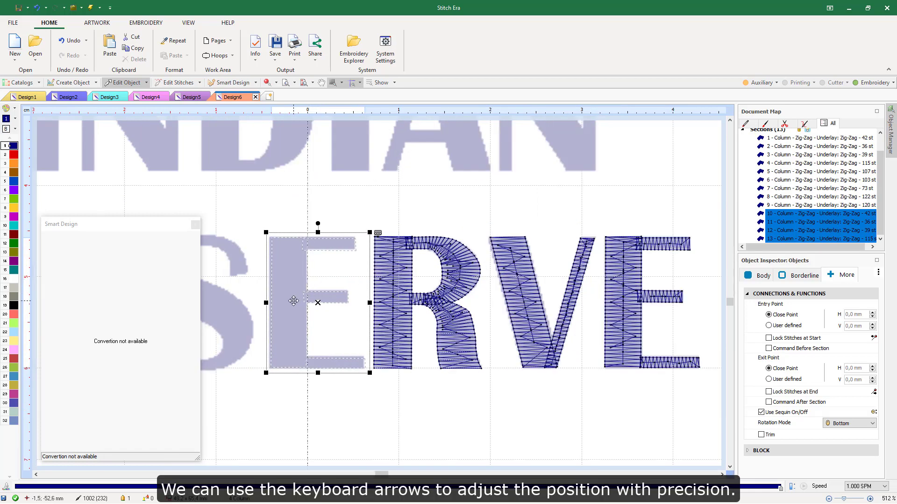
{"action": "key", "text": "Up"}
{"action": "key", "text": "Up"}
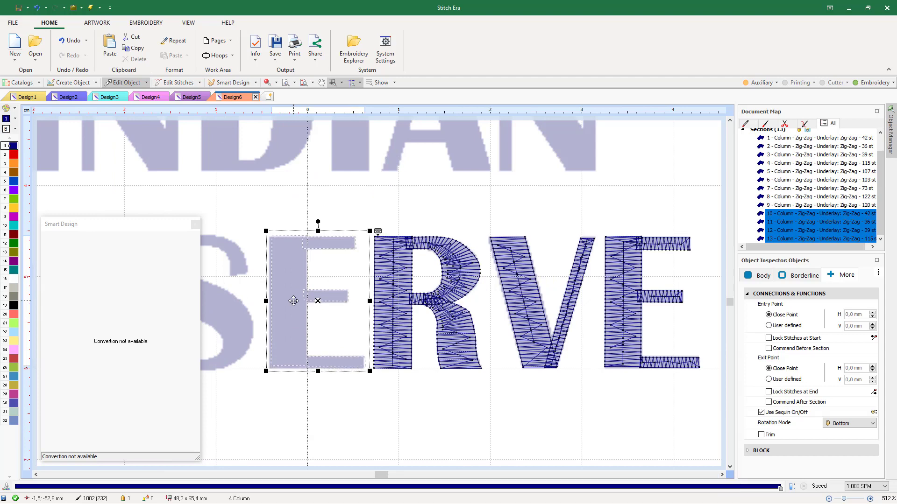
{"action": "key", "text": "Down"}
{"action": "key", "text": "Left"}
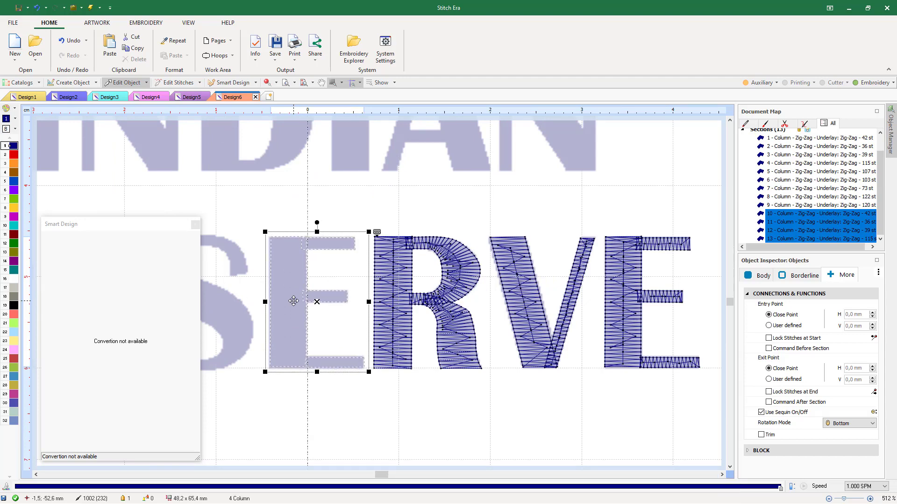
{"action": "key", "text": "Left"}
{"action": "key", "text": "Down"}
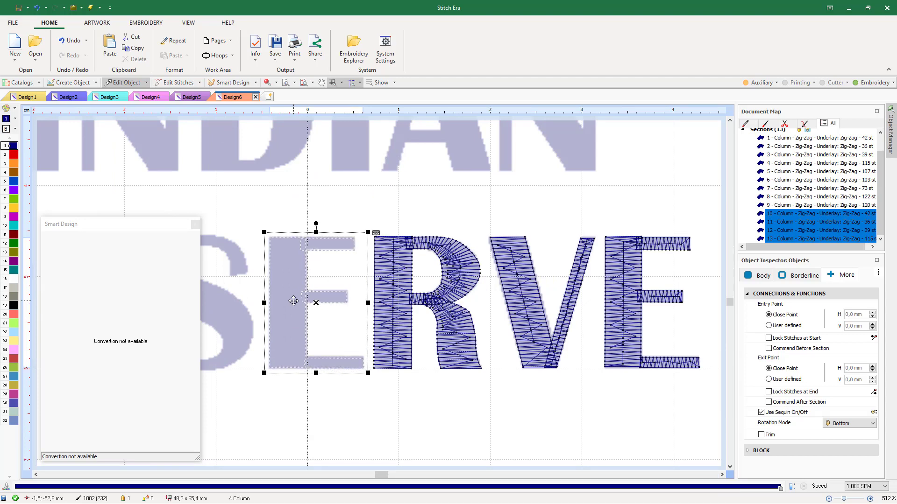
{"action": "key", "text": "Down"}
{"action": "key", "text": "Return"}
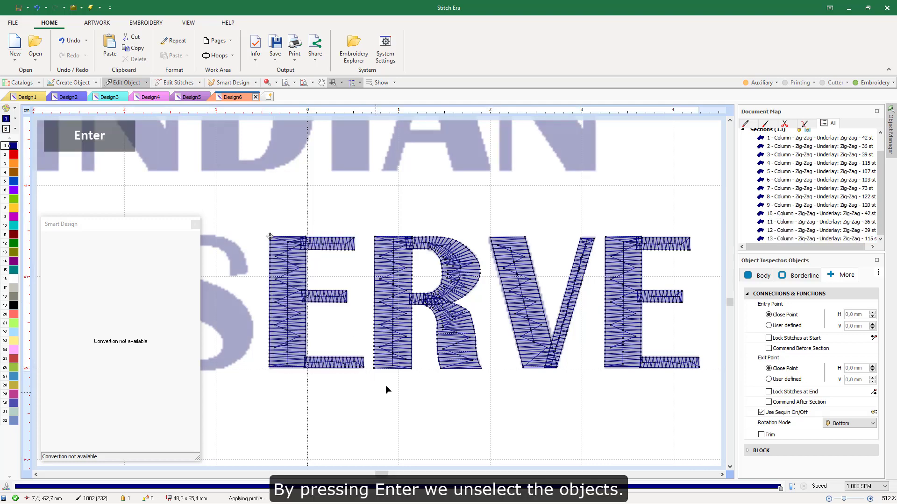
Start a zig-zag column on the S in RESERVE, with straight nodes at its upper terminal and curve-node pairs toward the top
{"action": "scroll", "coordinate": [440, 377], "scroll_direction": "down", "scroll_amount": 4}
{"action": "scroll", "coordinate": [352, 387], "scroll_direction": "up", "scroll_amount": 3}
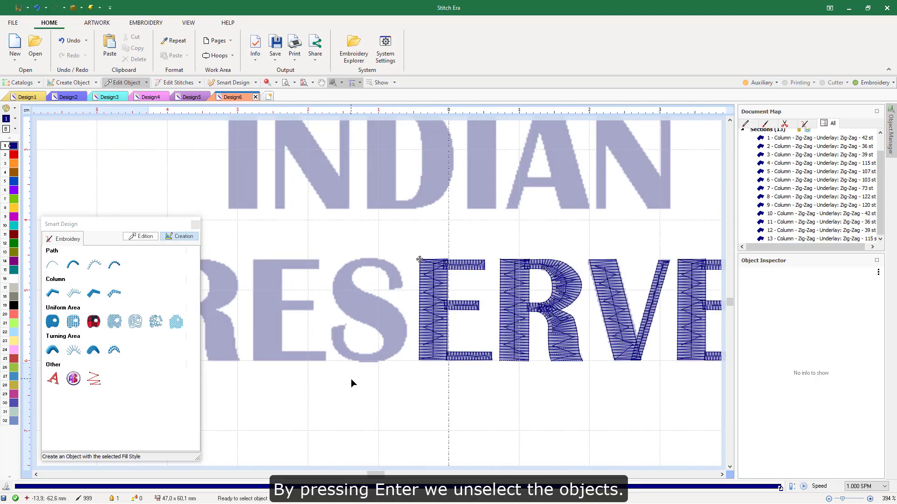
{"action": "scroll", "coordinate": [351, 379], "scroll_direction": "up", "scroll_amount": 1}
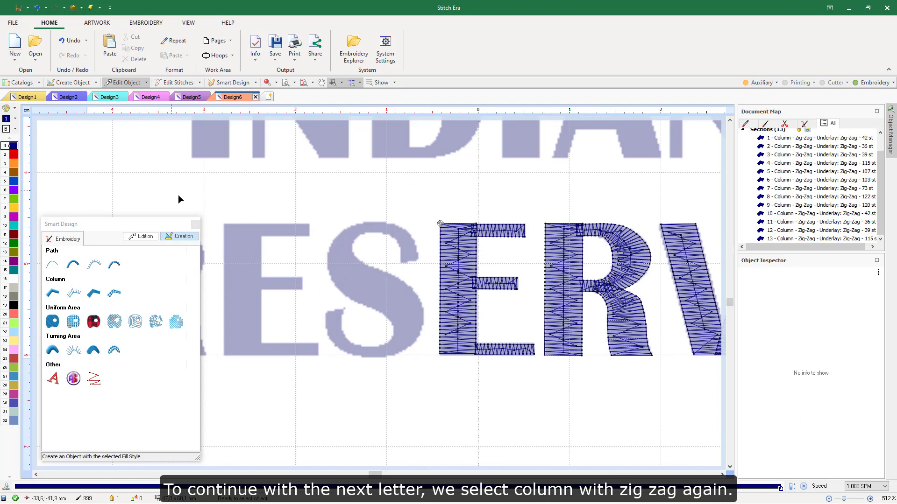
{"action": "left_click", "coordinate": [53, 293]}
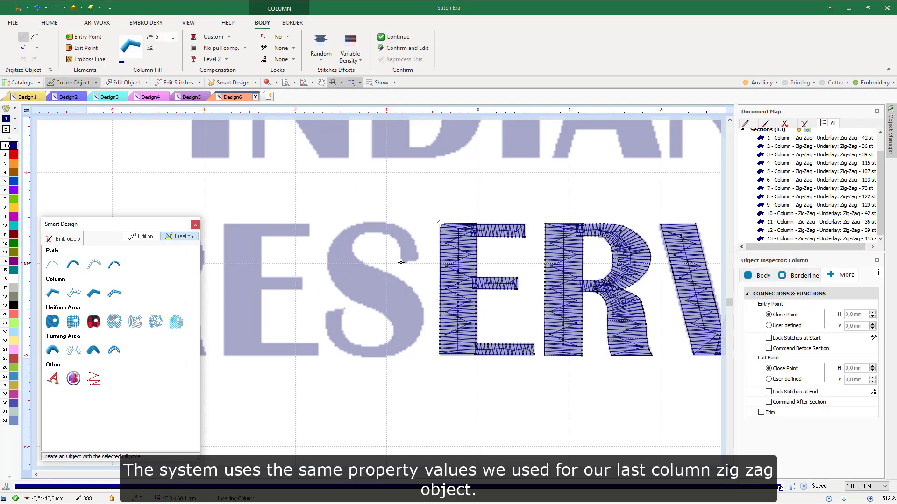
{"action": "left_click", "coordinate": [417, 260], "text": "shift"}
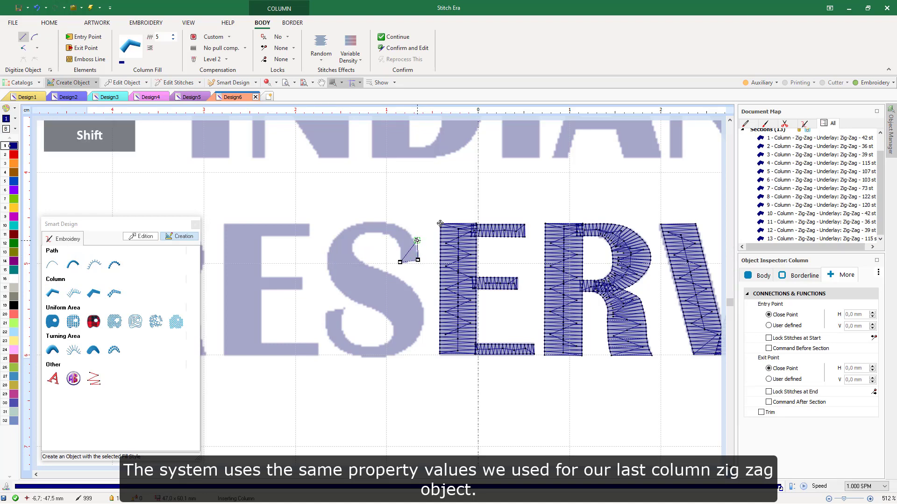
{"action": "left_click", "coordinate": [401, 246]}
{"action": "left_click", "coordinate": [394, 225]}
{"action": "left_click", "coordinate": [389, 237]}
{"action": "left_click", "coordinate": [375, 232]}
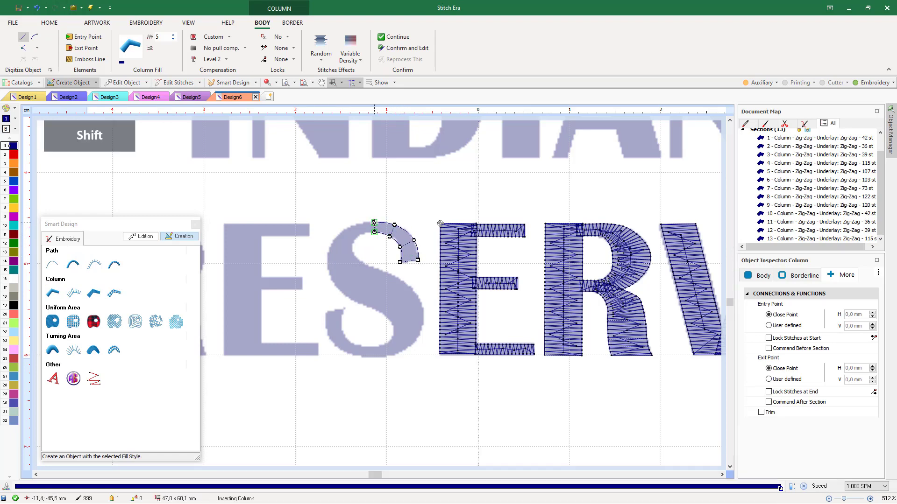
Continue the S column with curve-node pairs over the top and around the upper left curve to the start of the diagonal spine
{"action": "left_click", "coordinate": [374, 223]}
{"action": "left_click", "coordinate": [356, 238]}
{"action": "left_click", "coordinate": [352, 250]}
{"action": "left_click", "coordinate": [333, 241]}
{"action": "left_click", "coordinate": [329, 272]}
{"action": "left_click", "coordinate": [356, 258]}
{"action": "left_click", "coordinate": [379, 269]}
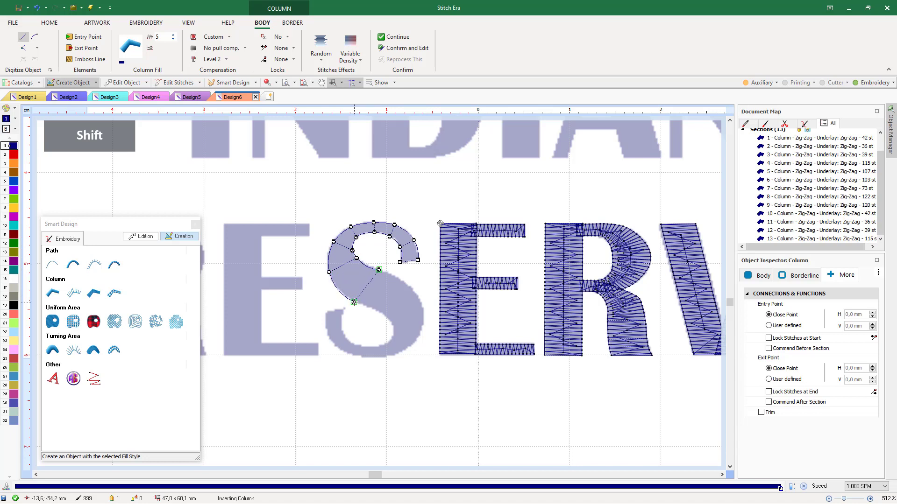
Continue the S column in RESERVE with curve-node pairs along the diagonal spine and around the lower right curve
{"action": "left_click", "coordinate": [355, 300]}
{"action": "left_click", "coordinate": [385, 315]}
{"action": "left_click", "coordinate": [409, 287]}
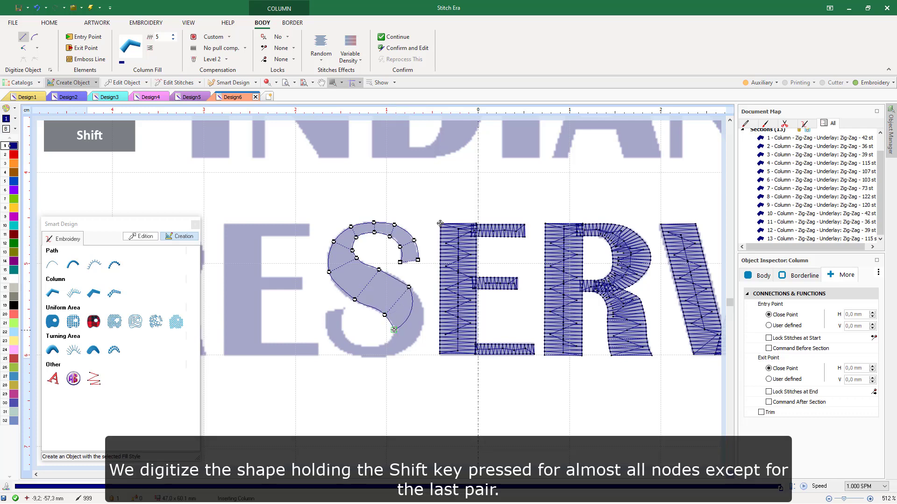
{"action": "left_click", "coordinate": [394, 330]}
{"action": "left_click", "coordinate": [420, 334]}
{"action": "left_click", "coordinate": [386, 356]}
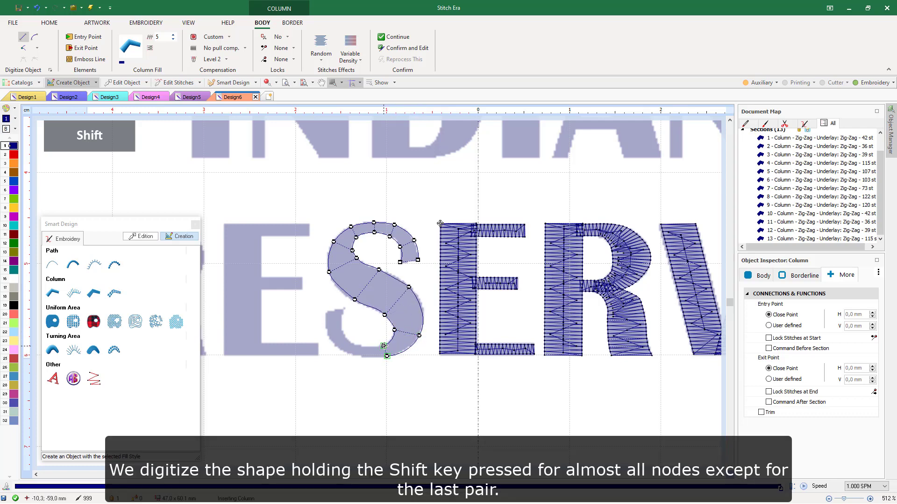
Carry the S column along the bottom and up to its lower left terminal, ending with a straight node pair, and complete the column
{"action": "left_click", "coordinate": [383, 344]}
{"action": "left_click", "coordinate": [359, 346]}
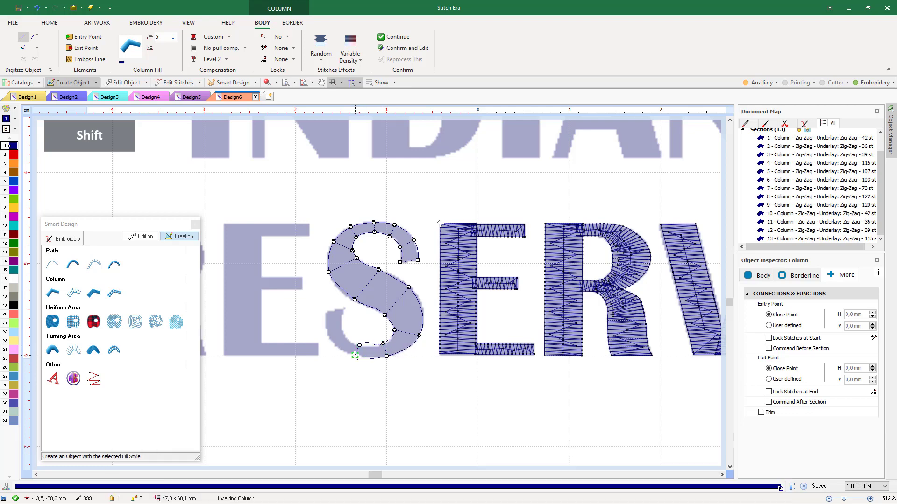
{"action": "left_click", "coordinate": [355, 355]}
{"action": "left_click", "coordinate": [336, 345]}
{"action": "left_click", "coordinate": [345, 337]}
{"action": "left_click", "coordinate": [327, 312]}
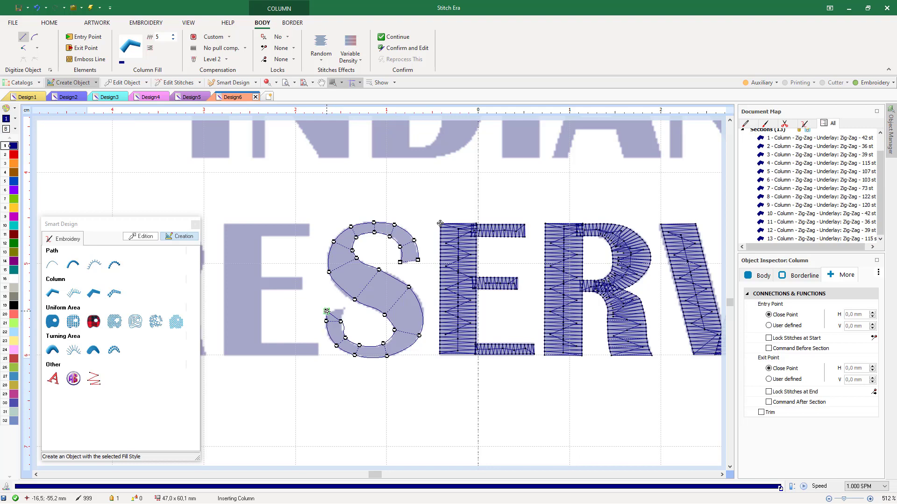
{"action": "key", "text": "Return"}
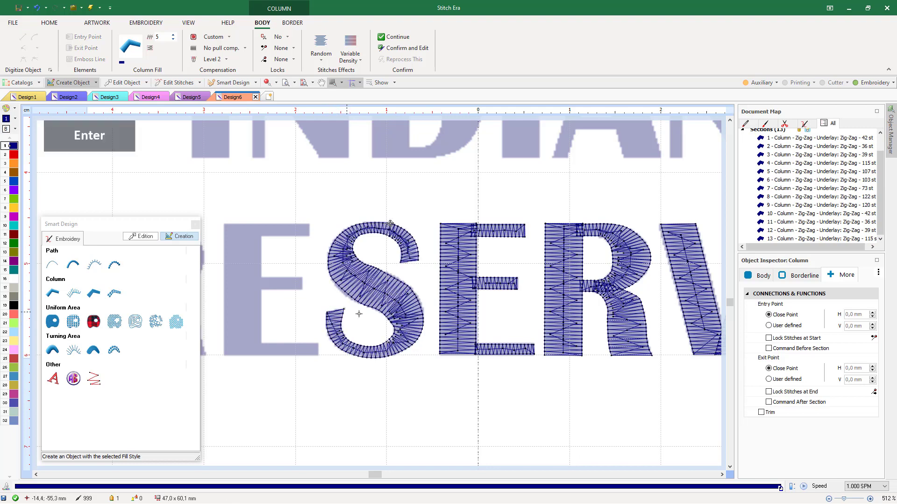
{"action": "scroll", "coordinate": [357, 314], "scroll_direction": "down", "scroll_amount": 2}
{"action": "scroll", "coordinate": [361, 315], "scroll_direction": "down", "scroll_amount": 1}
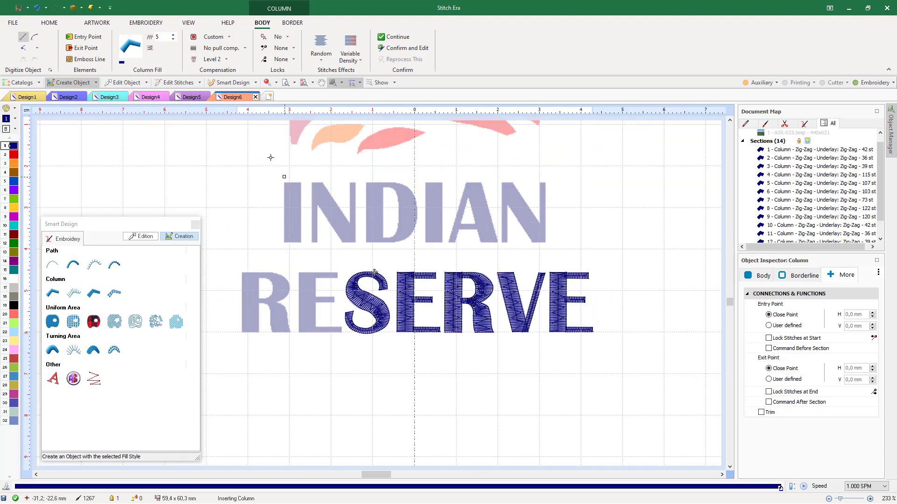
{"action": "key", "text": "Escape"}
Copy the four columns of the E after the S and place the duplicate over the image's first E in RESERVE
{"action": "left_click", "coordinate": [391, 259]}
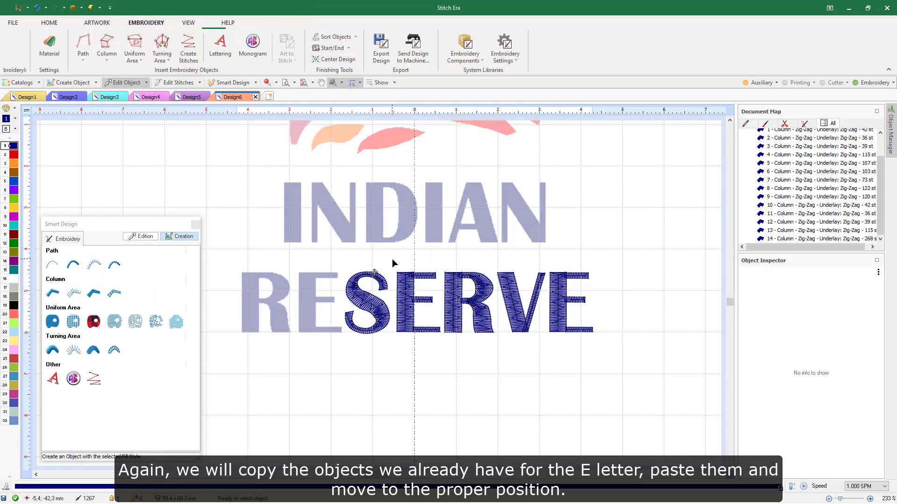
{"action": "left_click_drag", "start_coordinate": [393, 260], "coordinate": [442, 353]}
{"action": "key", "text": "ctrl+c"}
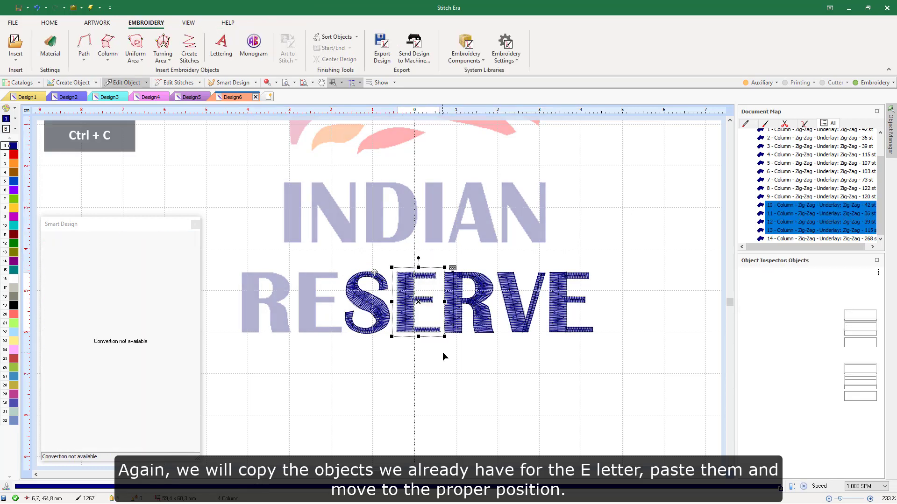
{"action": "key", "text": "ctrl+v"}
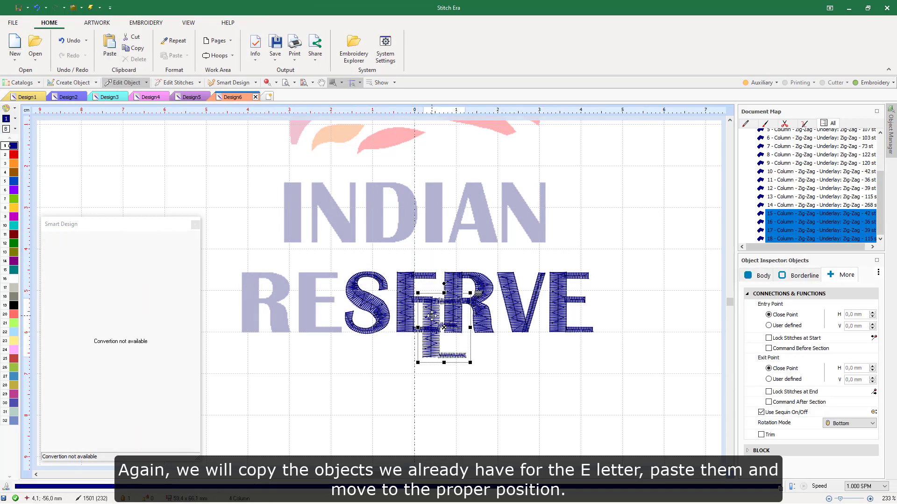
{"action": "left_click_drag", "start_coordinate": [432, 316], "coordinate": [308, 290]}
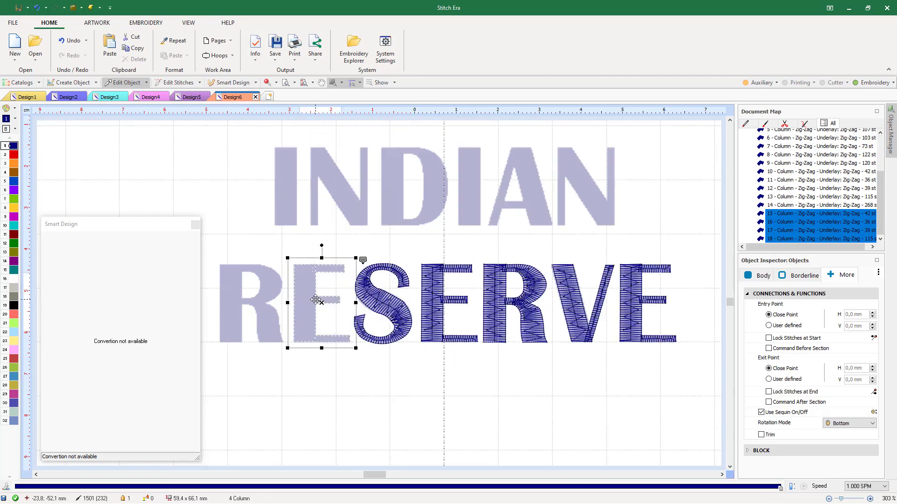
{"action": "scroll", "coordinate": [313, 299], "scroll_direction": "up", "scroll_amount": 2}
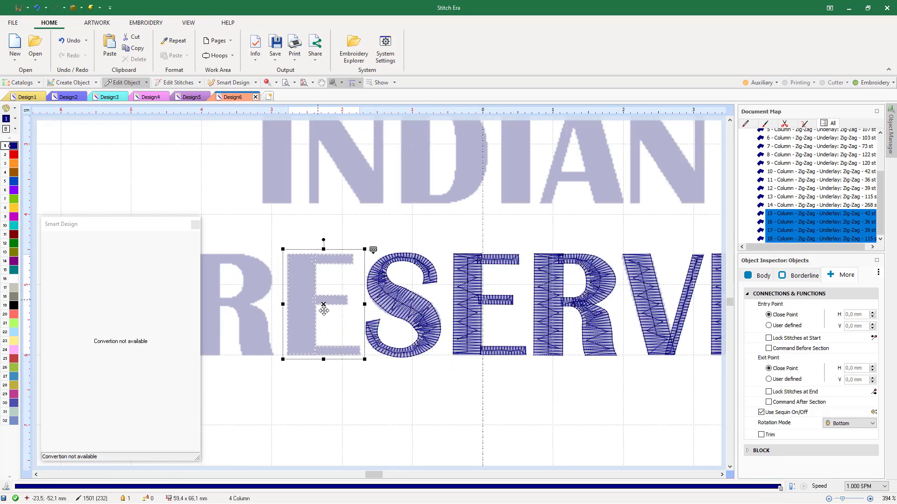
{"action": "left_click", "coordinate": [355, 400]}
Copy the three columns of the digitized R and place the duplicate over the image's first R in RESERVE
{"action": "scroll", "coordinate": [385, 368], "scroll_direction": "down", "scroll_amount": 1}
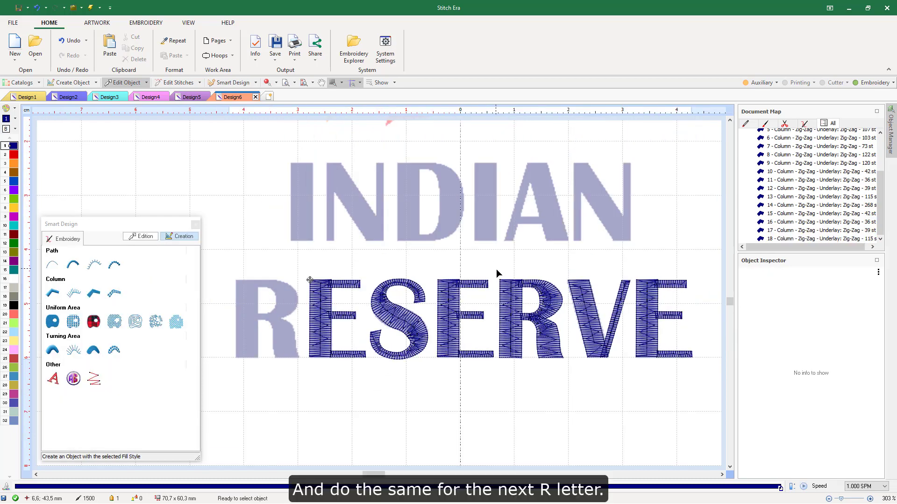
{"action": "left_click_drag", "start_coordinate": [496, 269], "coordinate": [567, 407]}
{"action": "key", "text": "ctrl+c"}
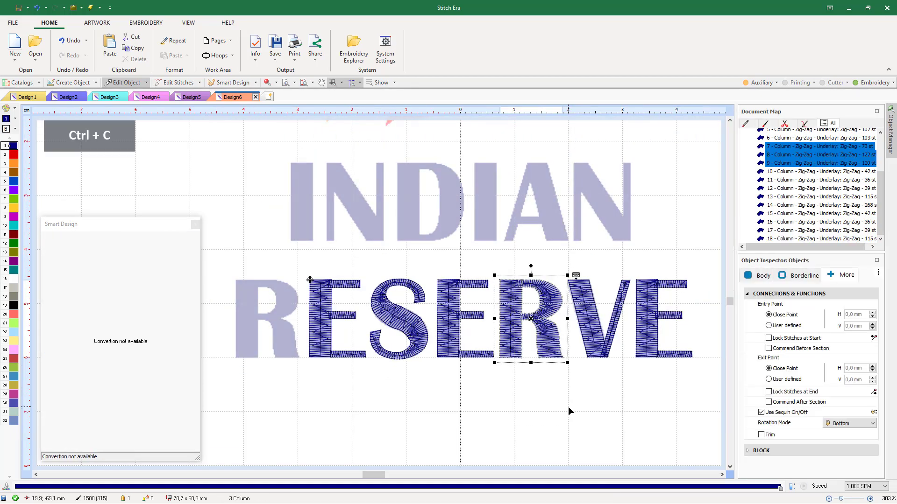
{"action": "key", "text": "ctrl+v"}
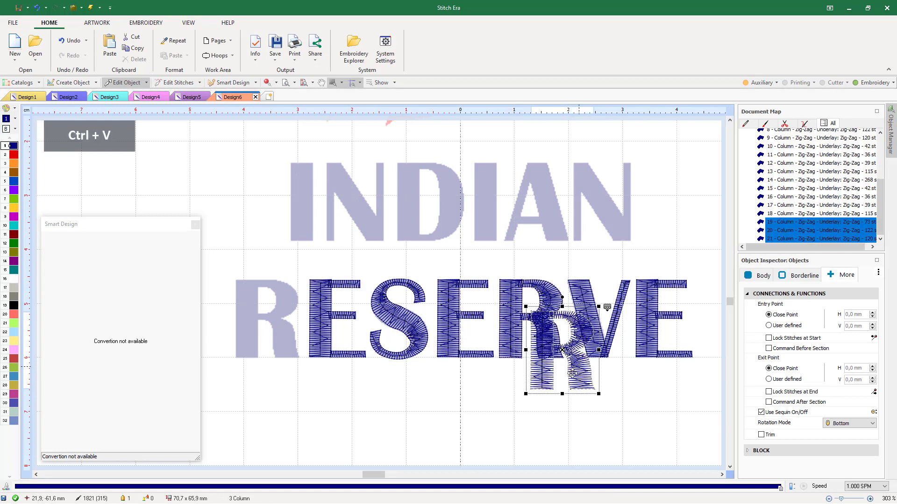
{"action": "left_click_drag", "start_coordinate": [579, 367], "coordinate": [284, 335]}
{"action": "left_click", "coordinate": [324, 424]}
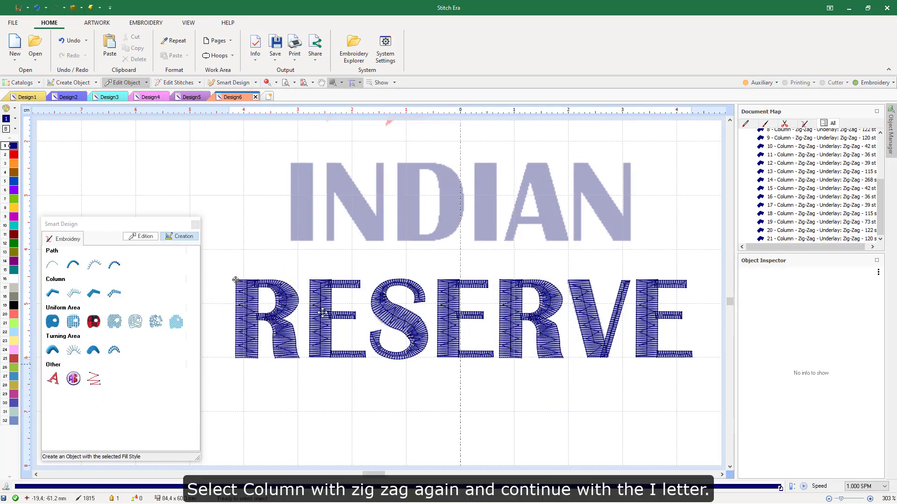
Digitize the first I of INDIAN as a zig-zag column with straight nodes at its four corners
{"action": "scroll", "coordinate": [278, 206], "scroll_direction": "up", "scroll_amount": 1}
{"action": "left_click", "coordinate": [53, 293]}
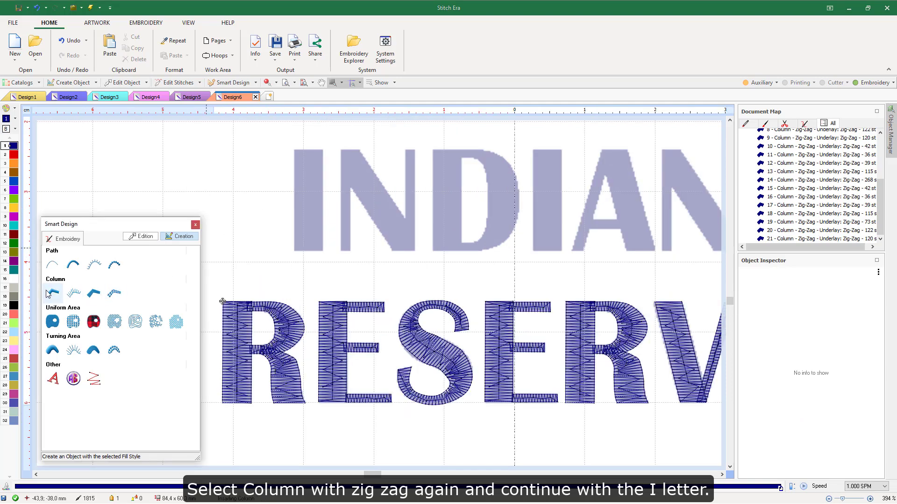
{"action": "left_click", "coordinate": [294, 250]}
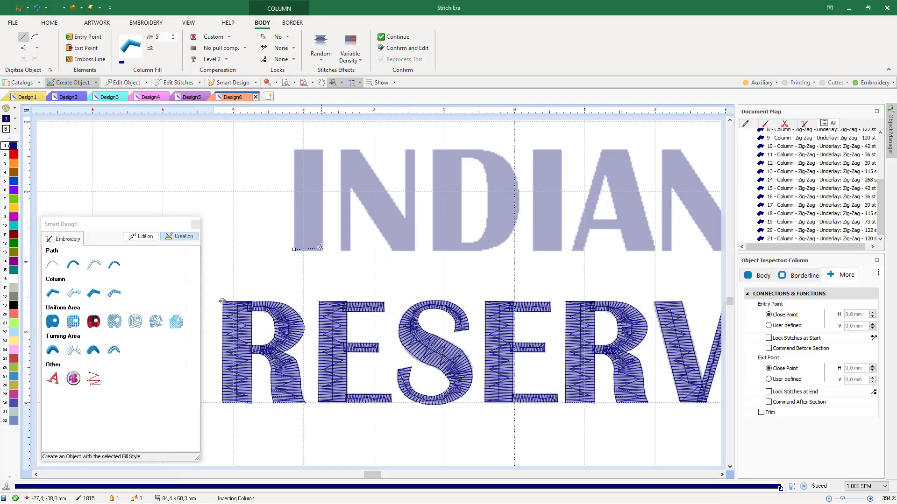
{"action": "left_click", "coordinate": [322, 249]}
{"action": "left_click", "coordinate": [323, 149]}
{"action": "left_click", "coordinate": [293, 150]}
{"action": "key", "text": "Return"}
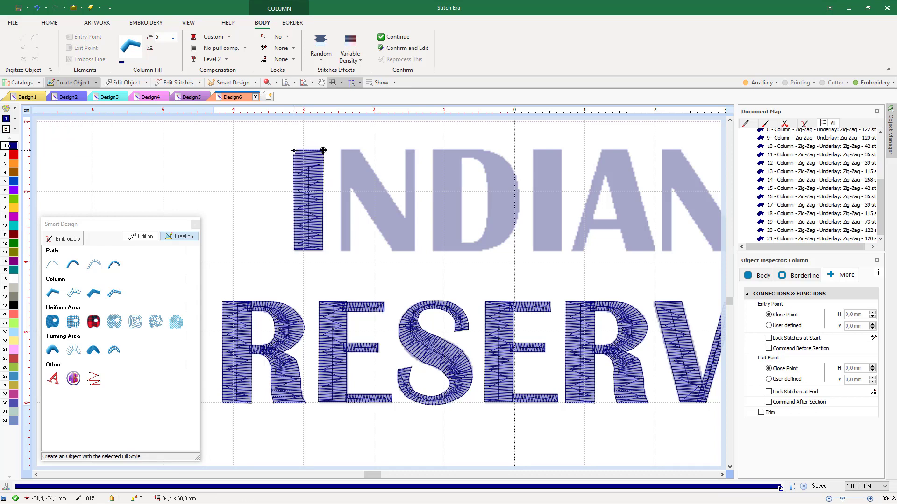
Digitize the two narrow vertical stems of the first N in INDIAN as separate zig-zag columns
{"action": "left_click", "coordinate": [349, 251]}
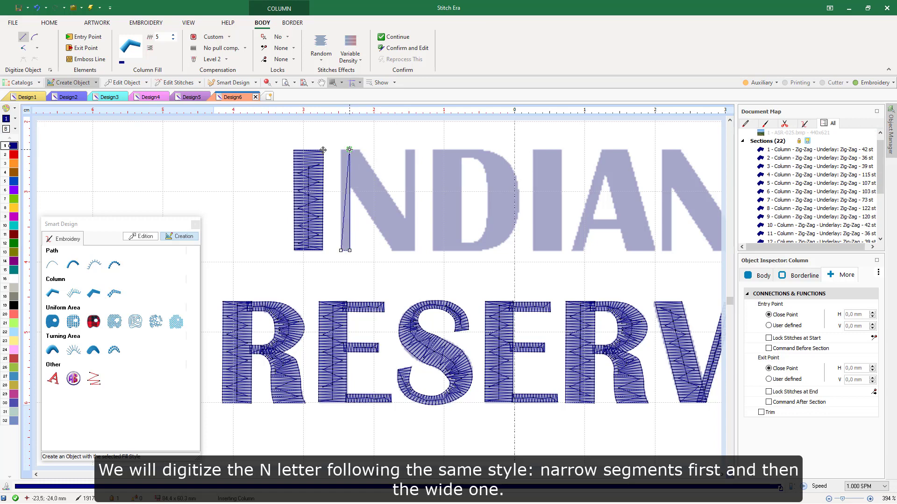
{"action": "left_click", "coordinate": [348, 150]}
{"action": "key", "text": "Return"}
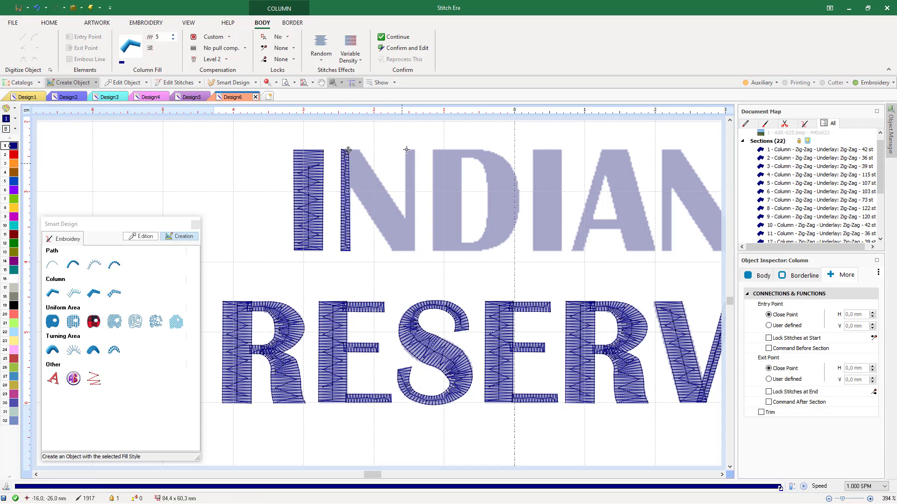
{"action": "left_click", "coordinate": [405, 150]}
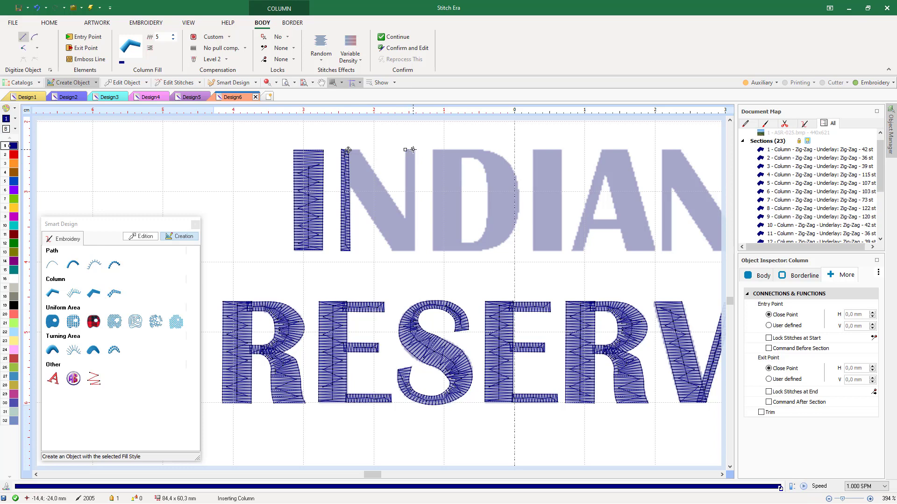
{"action": "left_click", "coordinate": [414, 250]}
{"action": "key", "text": "Return"}
Start a wide column on the N's diagonal, placing horizontally aligned straight-node pairs from the lower right corner up to the left stem
{"action": "scroll", "coordinate": [397, 247], "scroll_direction": "up", "scroll_amount": 1}
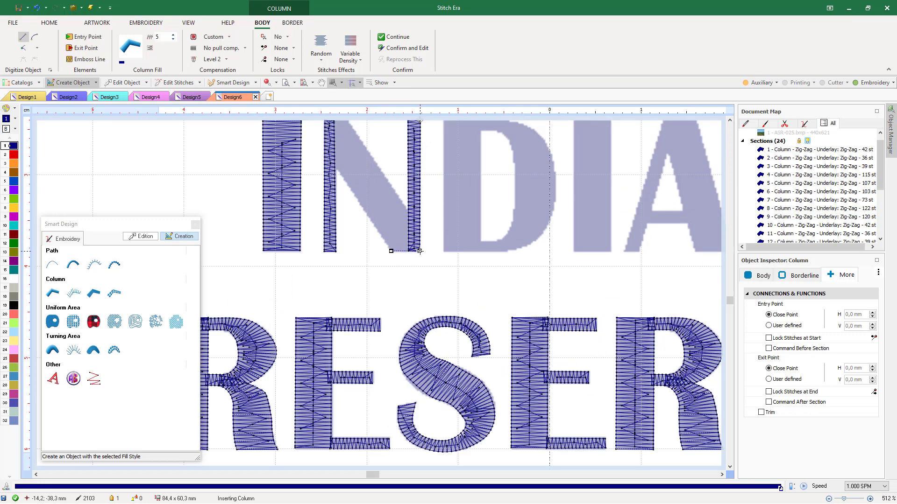
{"action": "left_click", "coordinate": [420, 251]}
{"action": "left_click", "coordinate": [379, 233]}
{"action": "left_click", "coordinate": [420, 234]}
{"action": "left_click", "coordinate": [367, 216]}
{"action": "left_click", "coordinate": [410, 215]}
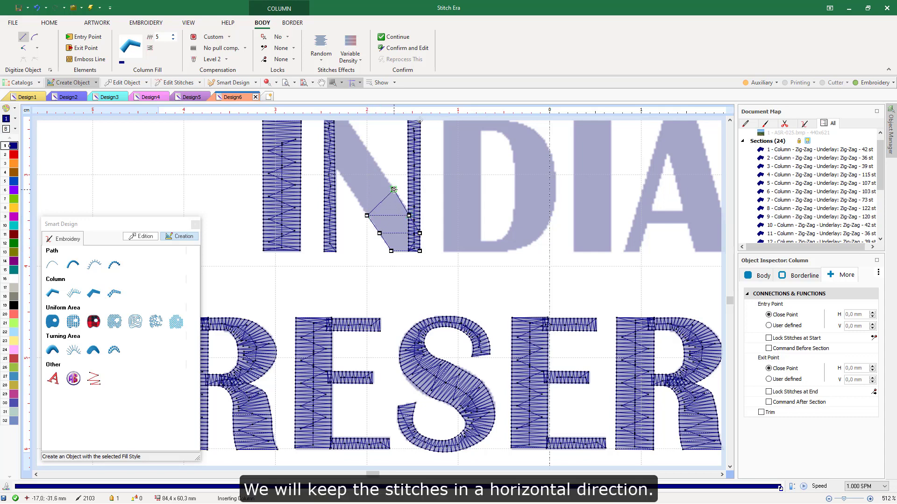
{"action": "left_click", "coordinate": [393, 189]}
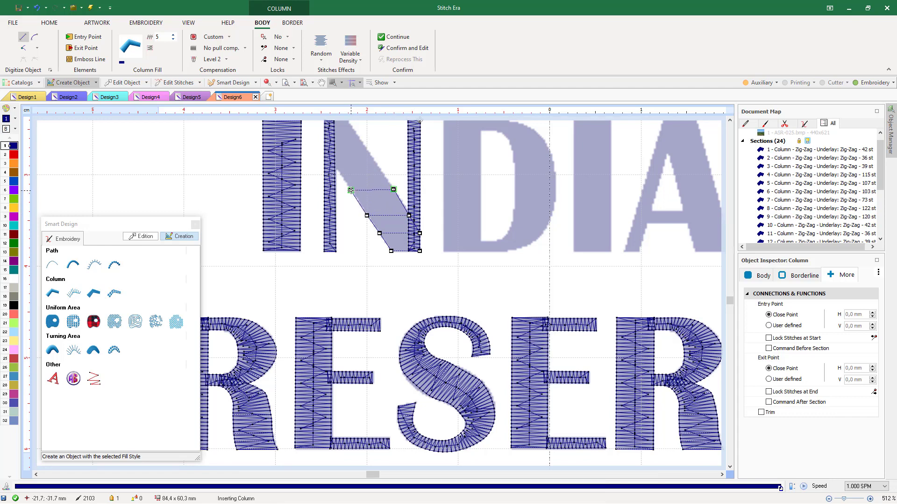
{"action": "left_click", "coordinate": [350, 189]}
{"action": "left_click", "coordinate": [336, 169]}
{"action": "left_click", "coordinate": [380, 169]}
Continue the N's diagonal column with horizontal straight-node pairs up to the top left corner and complete it
{"action": "scroll", "coordinate": [380, 170], "scroll_direction": "down", "scroll_amount": 1}
{"action": "scroll", "coordinate": [367, 133], "scroll_direction": "up", "scroll_amount": 1}
{"action": "left_click", "coordinate": [359, 161]}
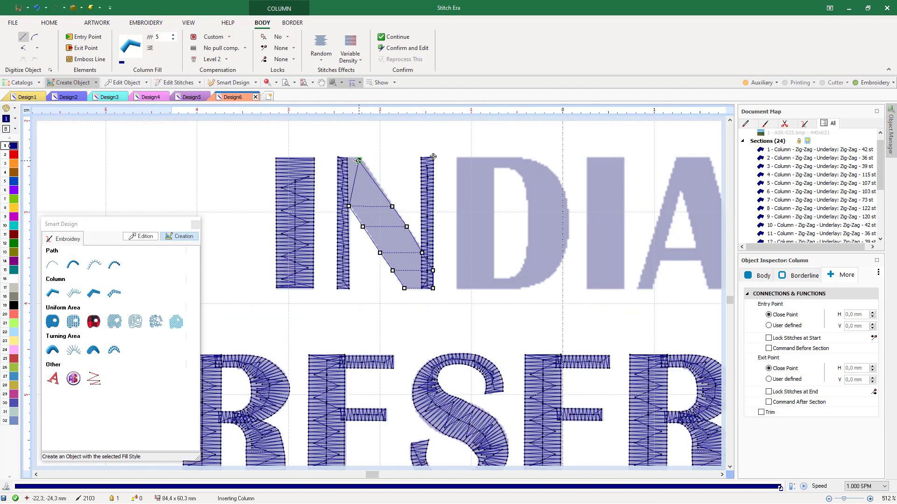
{"action": "scroll", "coordinate": [433, 157], "scroll_direction": "up", "scroll_amount": 2}
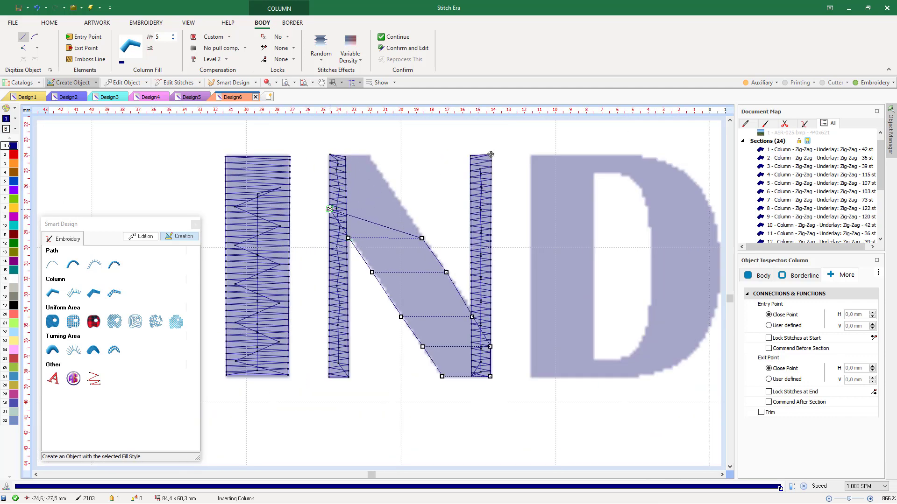
{"action": "left_click", "coordinate": [330, 209]}
{"action": "left_click", "coordinate": [405, 209]}
{"action": "left_click", "coordinate": [378, 171]}
{"action": "left_click", "coordinate": [330, 170]}
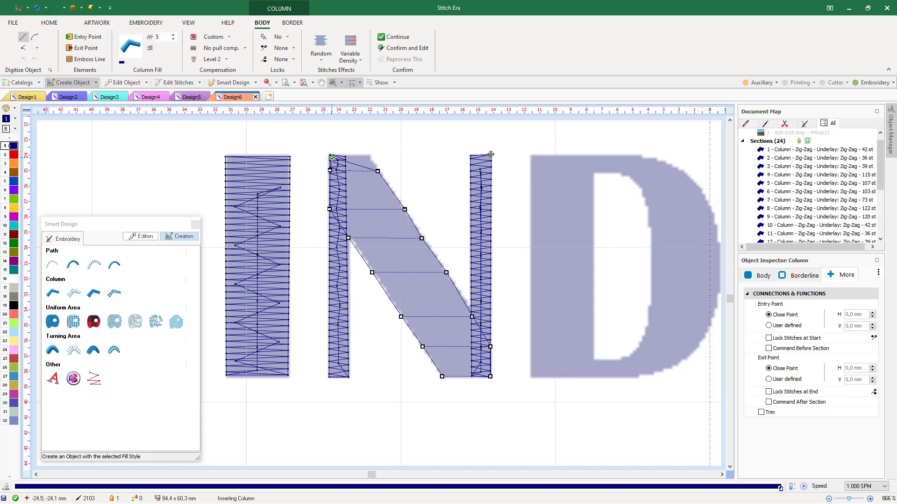
{"action": "left_click", "coordinate": [330, 155]}
{"action": "key", "text": "Return"}
Check the stitched I and N of INDIAN in simulation view
{"action": "scroll", "coordinate": [278, 248], "scroll_direction": "down", "scroll_amount": 1}
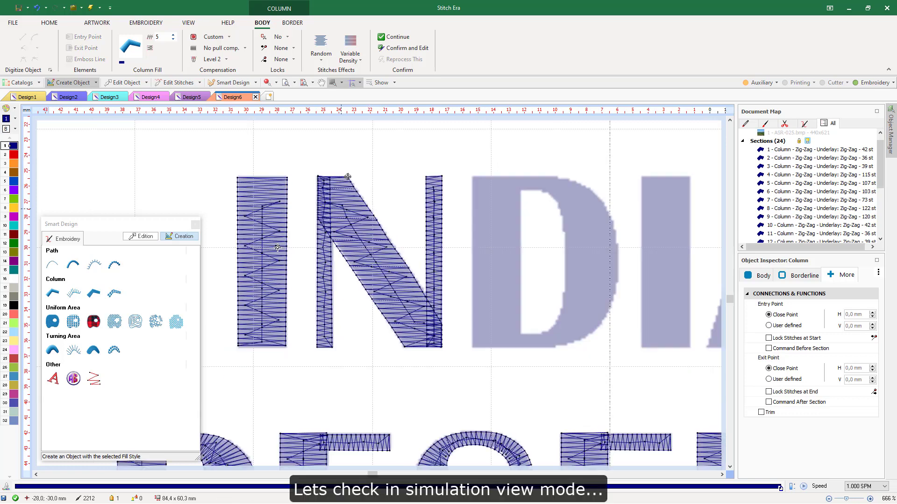
{"action": "scroll", "coordinate": [278, 248], "scroll_direction": "down", "scroll_amount": 1}
{"action": "left_click", "coordinate": [269, 84]}
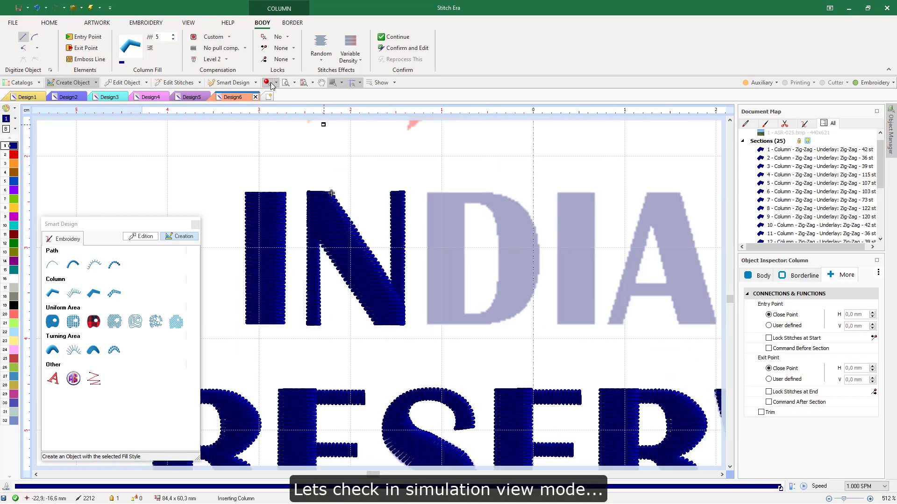
Start a column on the D's curved region, with straight nodes along its upper bar and curve nodes around the outer edge to mid-height
{"action": "scroll", "coordinate": [506, 211], "scroll_direction": "up", "scroll_amount": 1}
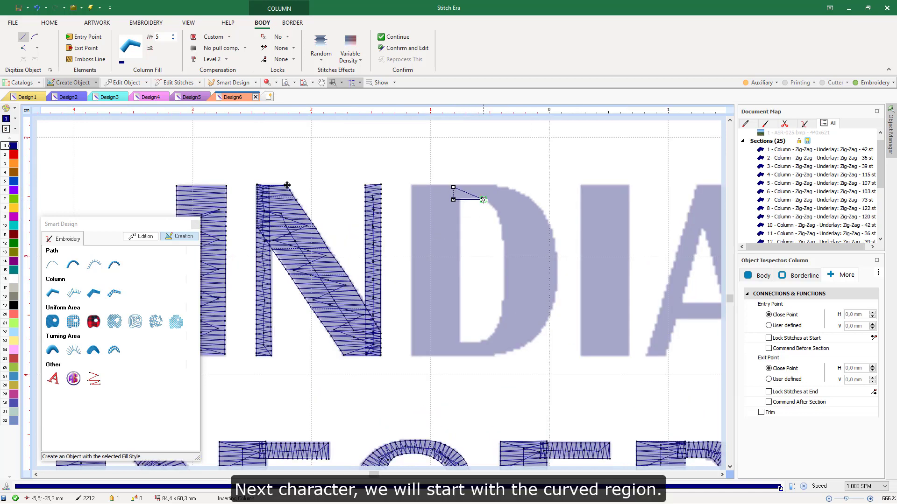
{"action": "left_click", "coordinate": [484, 199]}
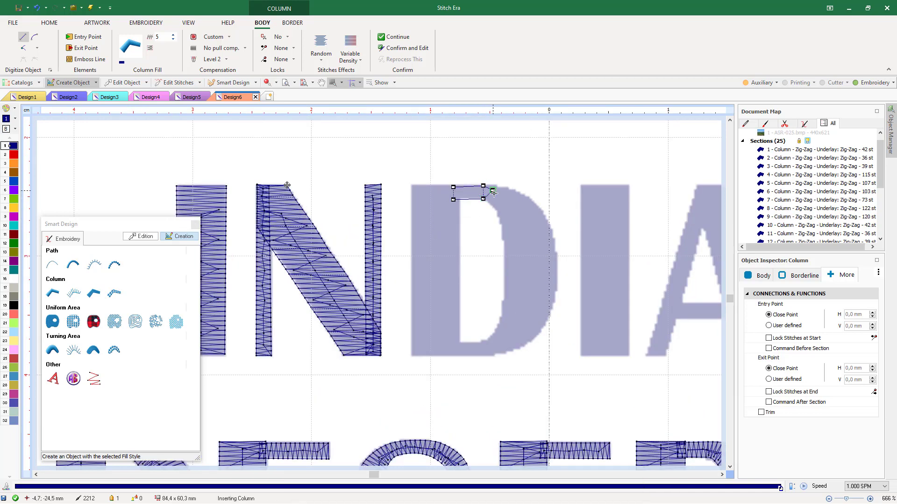
{"action": "left_click", "coordinate": [495, 209], "text": "shift"}
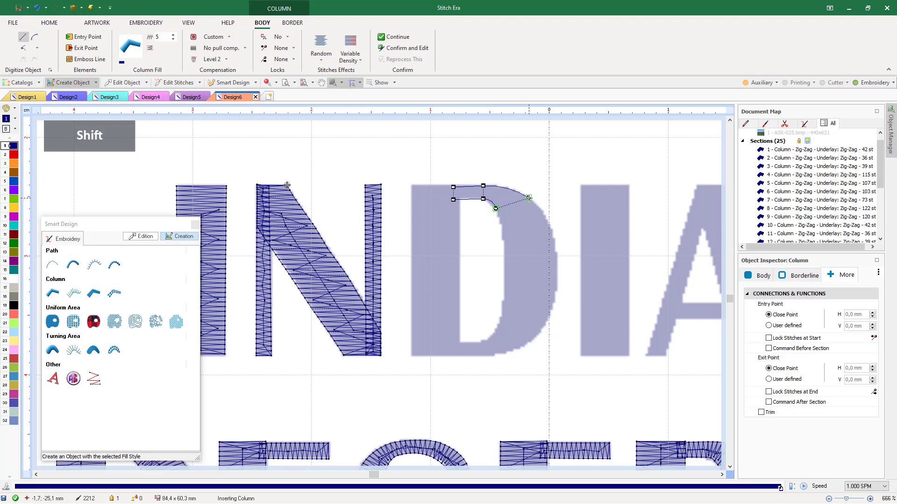
{"action": "left_click", "coordinate": [518, 192], "text": "shift"}
{"action": "left_click", "coordinate": [552, 235]}
{"action": "left_click", "coordinate": [504, 241]}
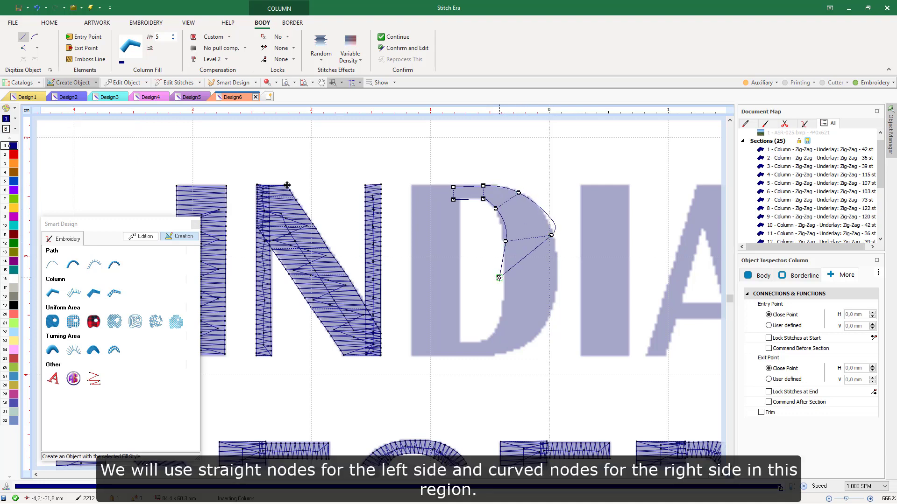
{"action": "left_click", "coordinate": [506, 275]}
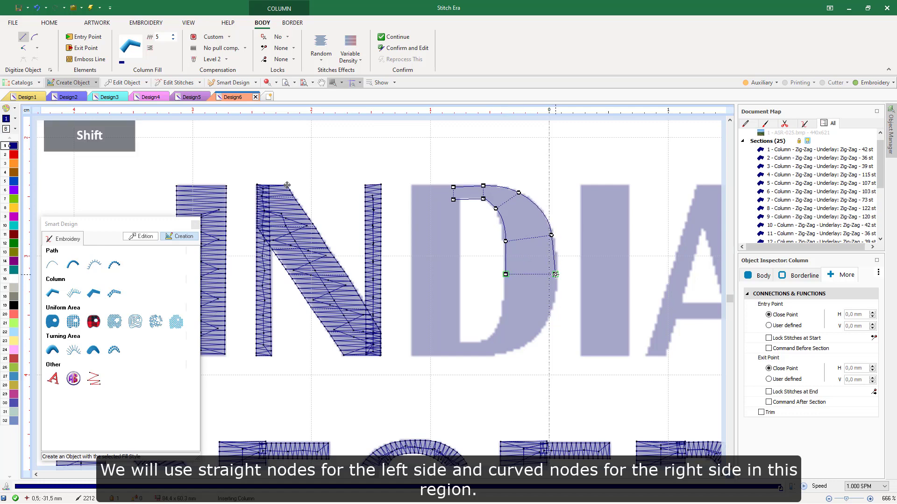
{"action": "left_click", "coordinate": [555, 274], "text": "shift"}
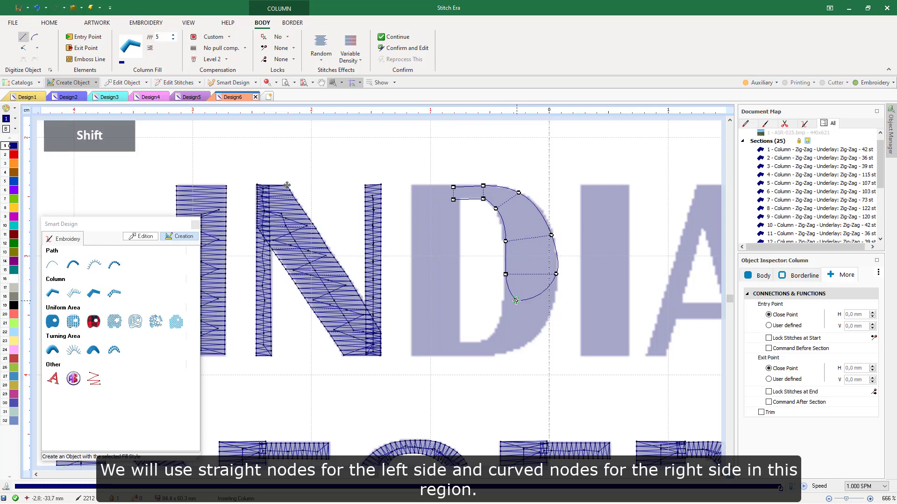
Finish the column along the letter D's bowl, placing straight inner and curved outer nodes down to its lower end, and generate its stitches
{"action": "left_click", "coordinate": [503, 302]}
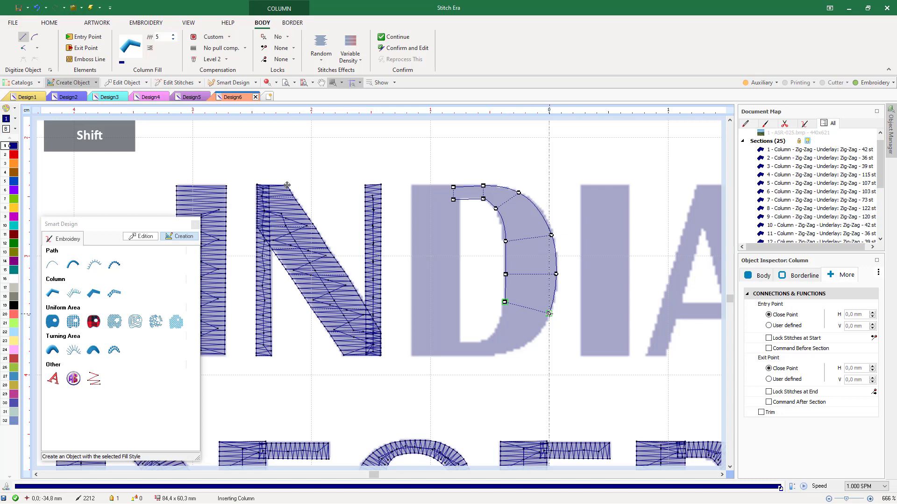
{"action": "left_click", "coordinate": [548, 314], "text": "shift"}
{"action": "left_click", "coordinate": [496, 326], "text": "shift"}
{"action": "left_click", "coordinate": [515, 349], "text": "shift"}
{"action": "left_click", "coordinate": [480, 342]}
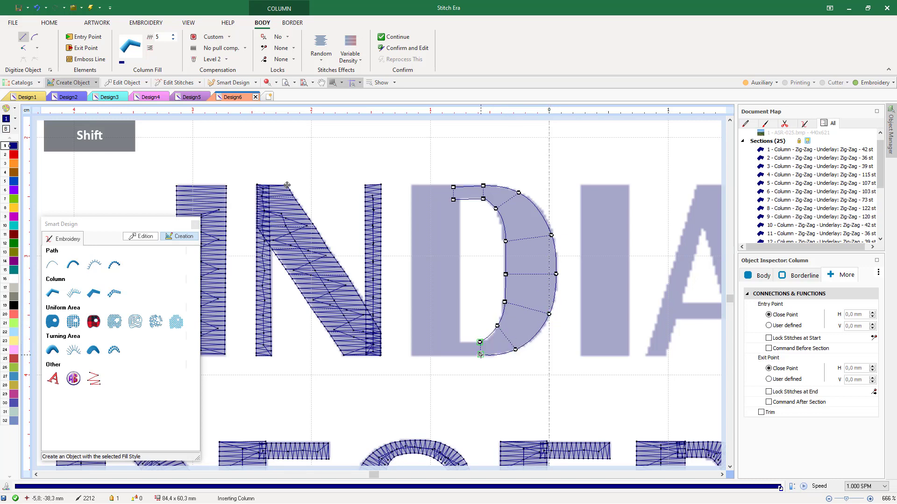
{"action": "left_click", "coordinate": [480, 355]}
{"action": "left_click", "coordinate": [454, 343]}
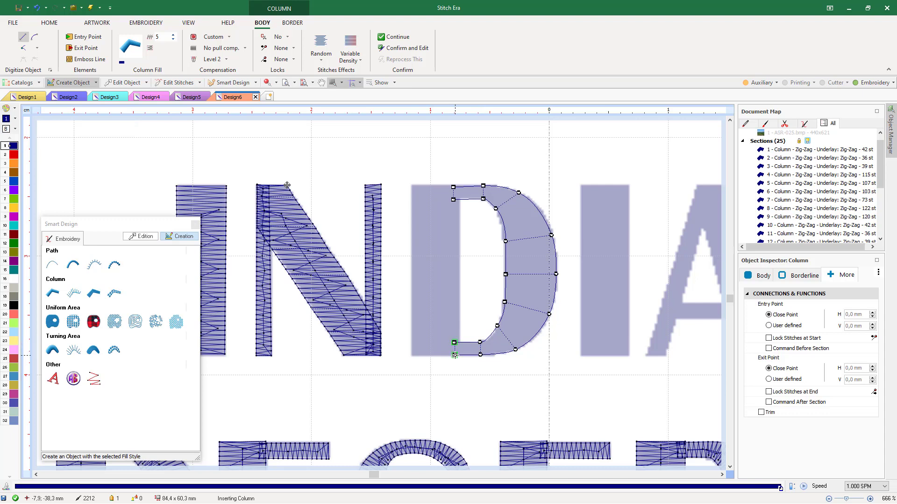
{"action": "key", "text": "Return"}
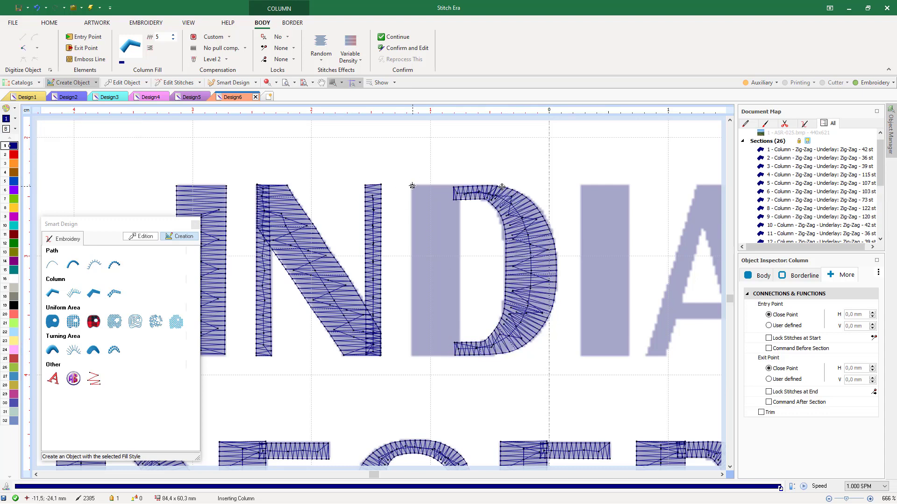
Digitize the vertical stem of the letter D as a straight four-node column overlapping the bowl's ends
{"action": "left_click", "coordinate": [411, 185]}
{"action": "left_click", "coordinate": [459, 185]}
{"action": "left_click", "coordinate": [459, 355]}
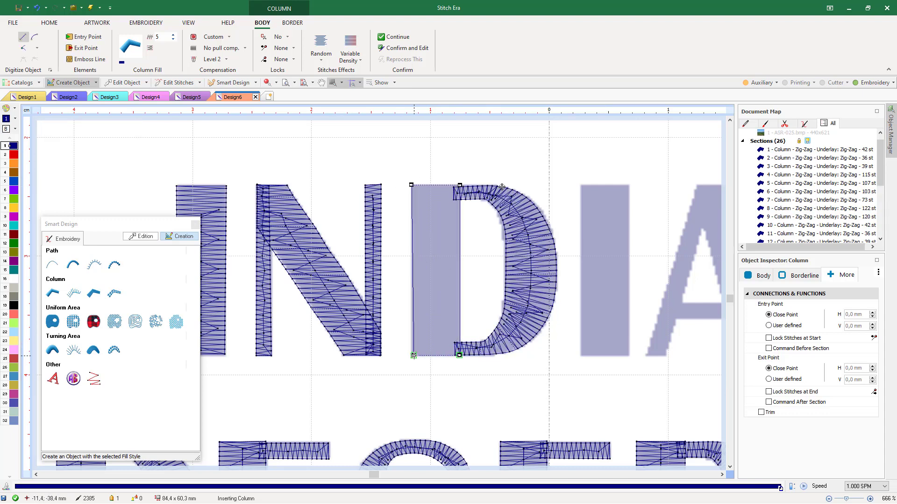
{"action": "left_click", "coordinate": [412, 356]}
{"action": "key", "text": "Return"}
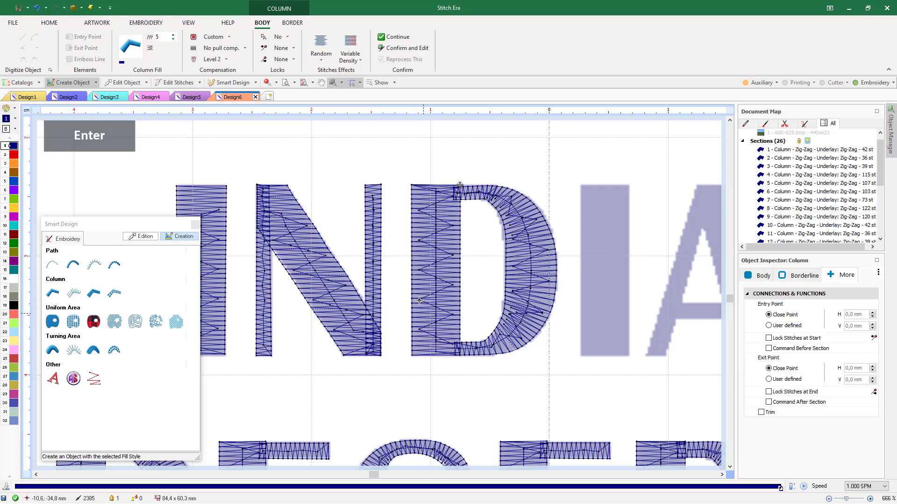
Digitize the second letter I of INDIAN as a straight four-node column
{"action": "scroll", "coordinate": [518, 231], "scroll_direction": "down", "scroll_amount": 1}
{"action": "left_click", "coordinate": [518, 230]}
{"action": "left_click", "coordinate": [555, 230]}
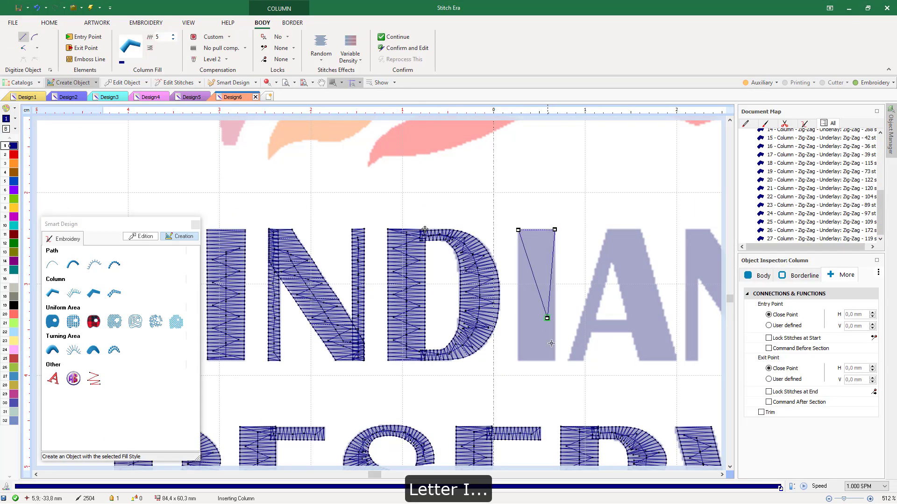
{"action": "left_click", "coordinate": [555, 361]}
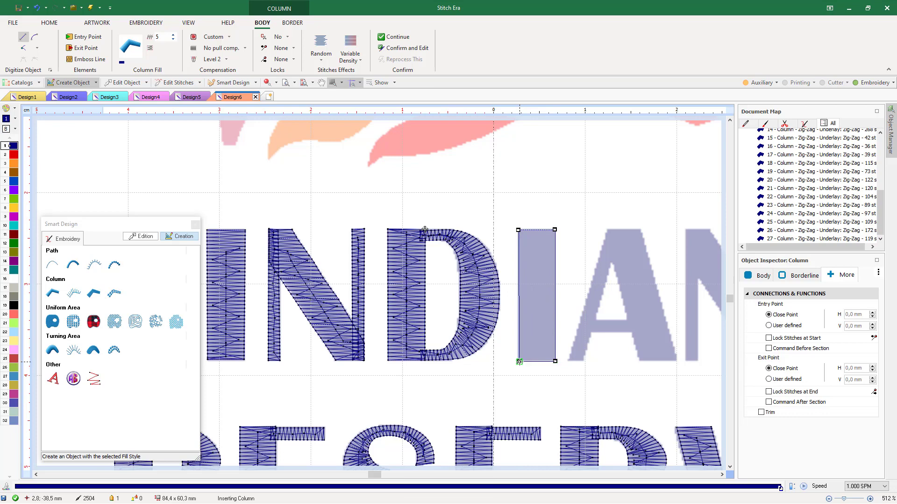
{"action": "left_click", "coordinate": [518, 361]}
{"action": "key", "text": "Return"}
Digitize the horizontal crossbar of the letter A as a straight column
{"action": "scroll", "coordinate": [648, 329], "scroll_direction": "up", "scroll_amount": 1}
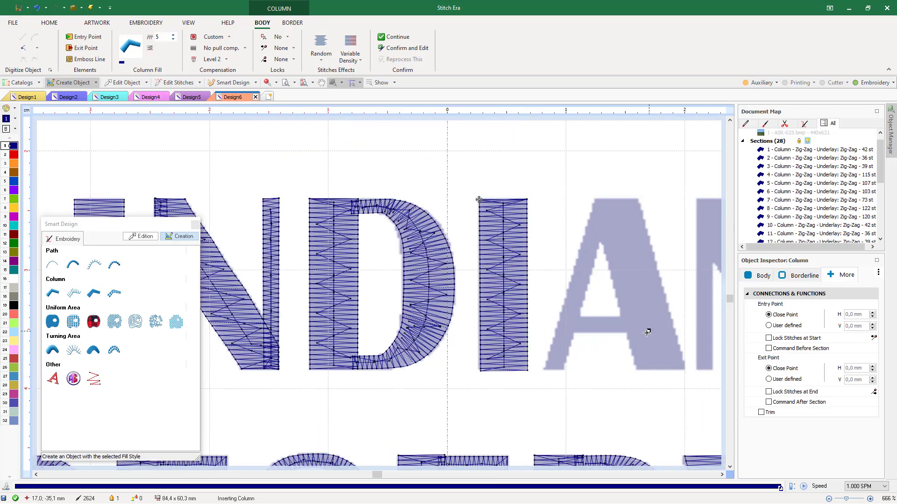
{"action": "left_click", "coordinate": [569, 332]}
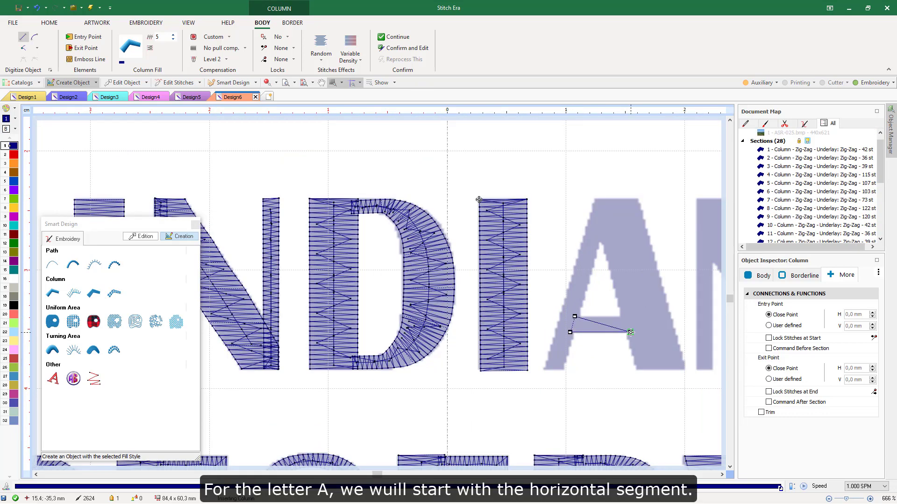
{"action": "left_click", "coordinate": [630, 332]}
{"action": "left_click", "coordinate": [624, 317]}
{"action": "key", "text": "Return"}
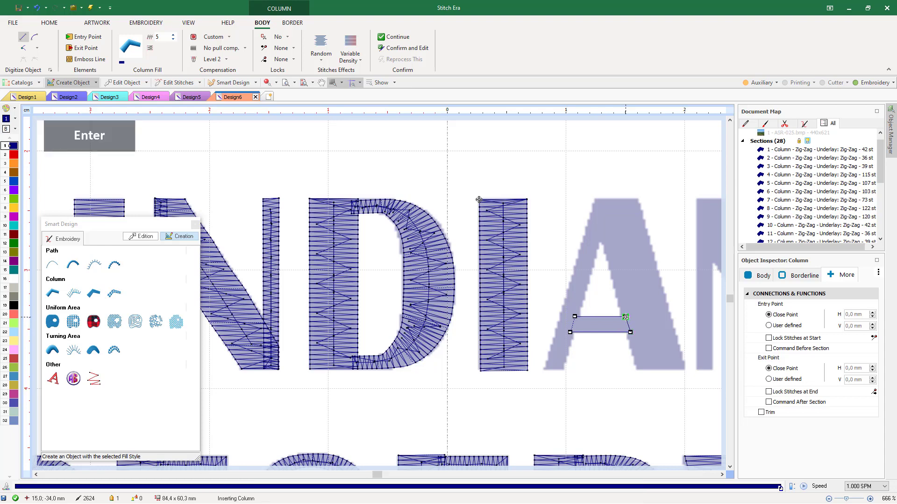
Digitize the thin slanted leg of the letter A as a straight column from its base to the apex
{"action": "left_click", "coordinate": [544, 368]}
{"action": "left_click", "coordinate": [563, 368]}
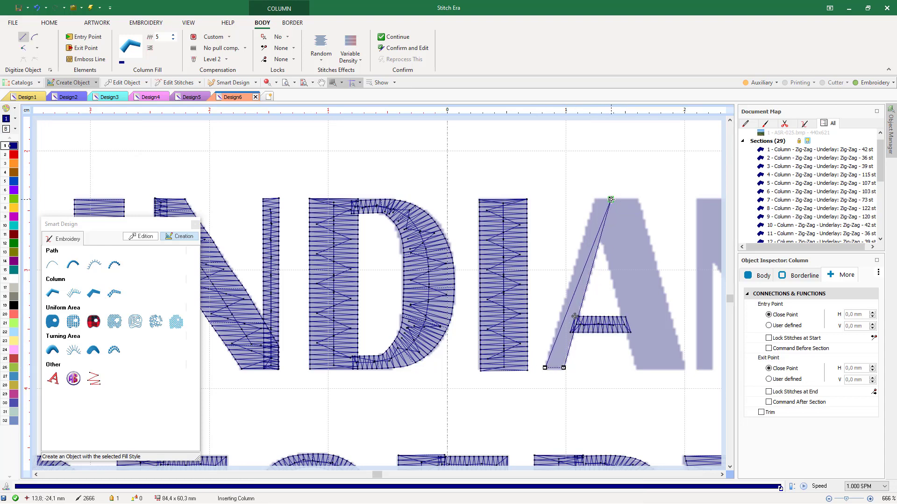
{"action": "left_click", "coordinate": [610, 199]}
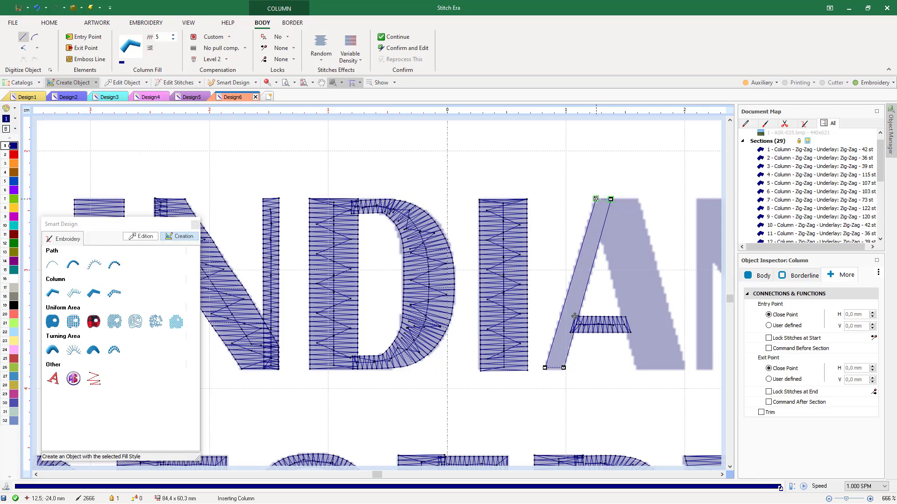
{"action": "left_click", "coordinate": [595, 200]}
{"action": "key", "text": "Return"}
Digitize the thick slanted leg of the letter A as a straight column from the apex to the baseline
{"action": "left_click", "coordinate": [595, 199]}
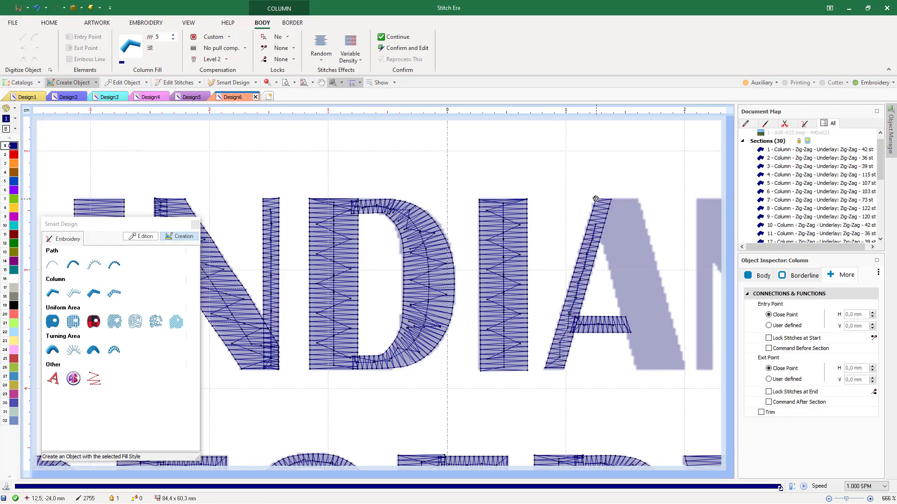
{"action": "left_click", "coordinate": [638, 199]}
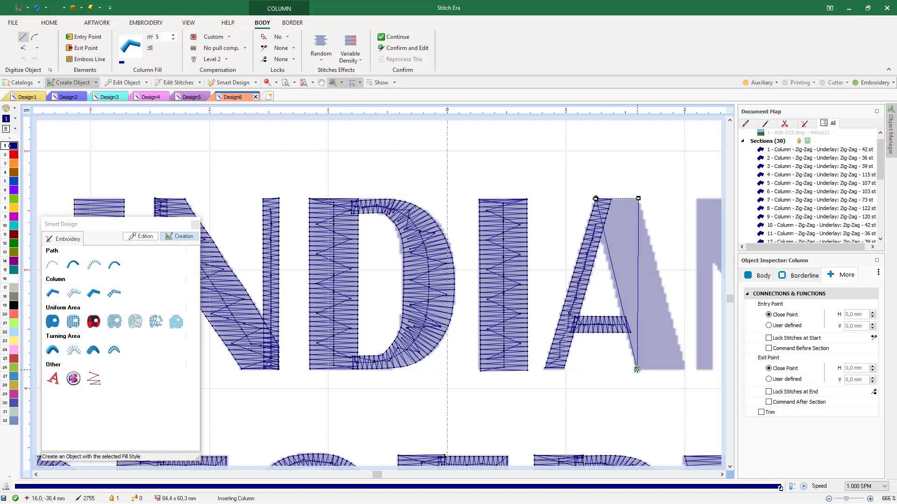
{"action": "left_click", "coordinate": [637, 369]}
{"action": "left_click", "coordinate": [685, 370]}
{"action": "key", "text": "Return"}
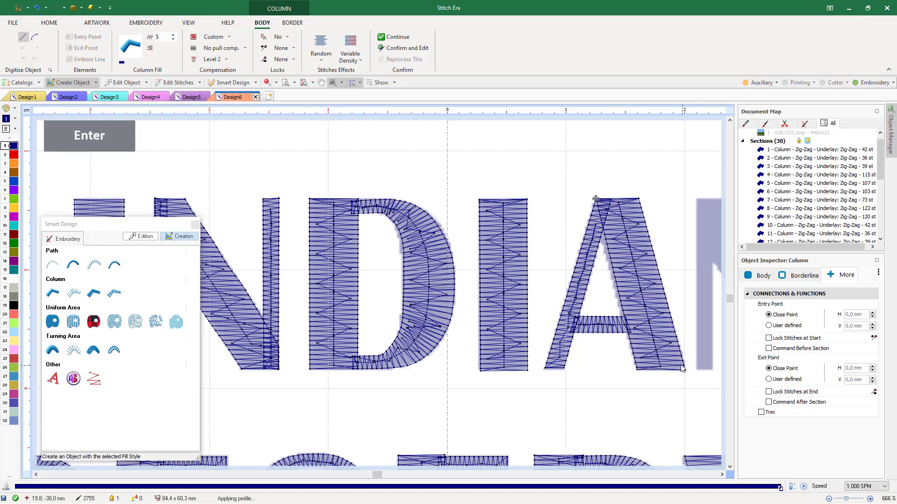
Duplicate the three columns of the digitized letter N and place the copy over the final N of INDIAN
{"action": "scroll", "coordinate": [556, 331], "scroll_direction": "down", "scroll_amount": 3}
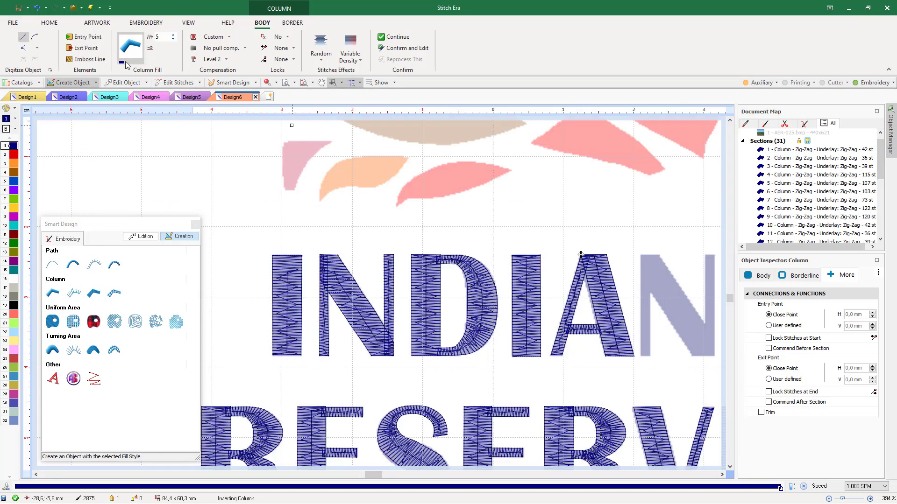
{"action": "key", "text": "Escape"}
{"action": "left_click", "coordinate": [312, 238]}
{"action": "left_click_drag", "start_coordinate": [312, 237], "coordinate": [403, 377]}
{"action": "key", "text": "ctrl+c"}
{"action": "key", "text": "ctrl+v"}
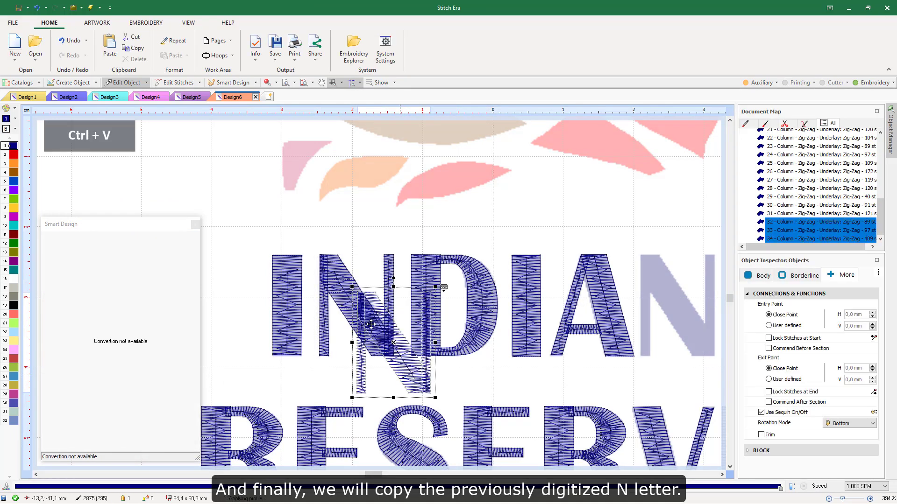
{"action": "left_click_drag", "start_coordinate": [375, 324], "coordinate": [654, 286]}
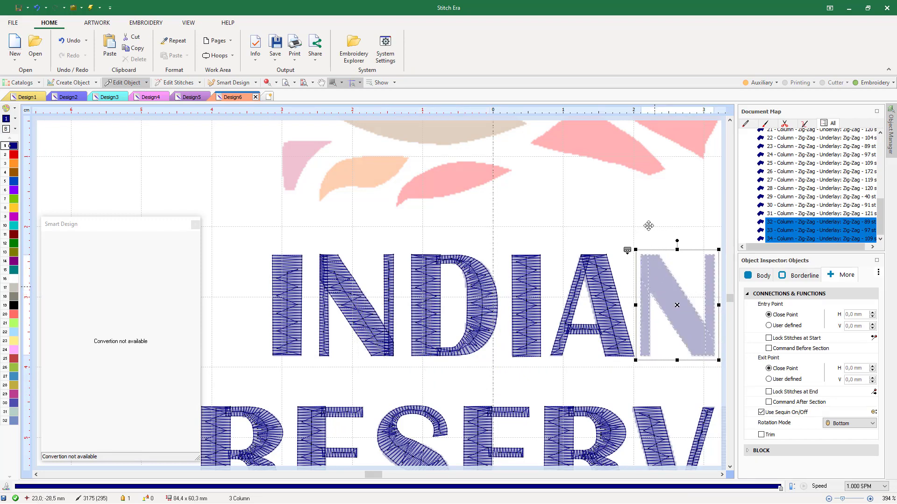
{"action": "left_click", "coordinate": [580, 245]}
Examine the whole INDIAN RESERVE lettering in the 3D stitch simulation
{"action": "scroll", "coordinate": [504, 244], "scroll_direction": "down", "scroll_amount": 3}
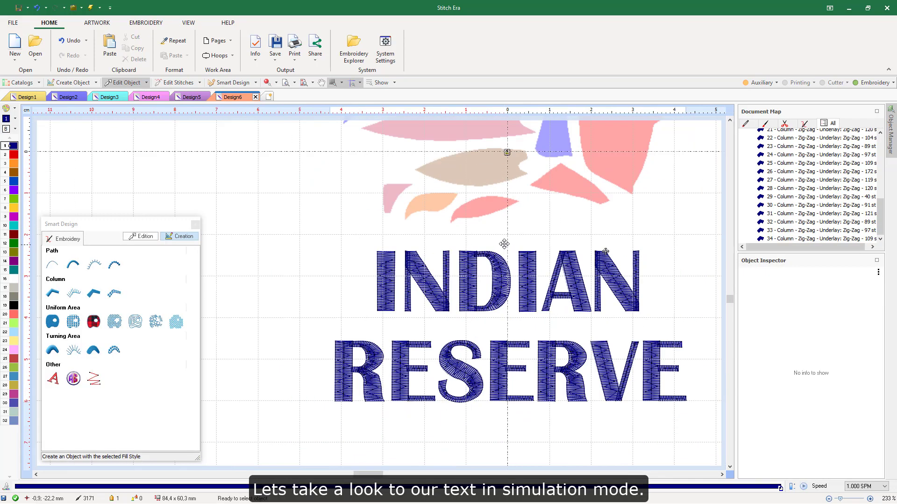
{"action": "left_click", "coordinate": [269, 82]}
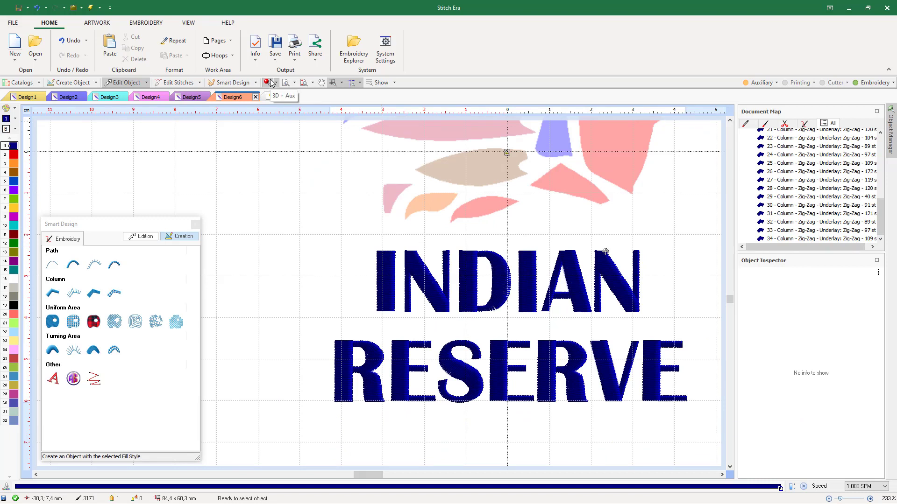
{"action": "left_click", "coordinate": [269, 82]}
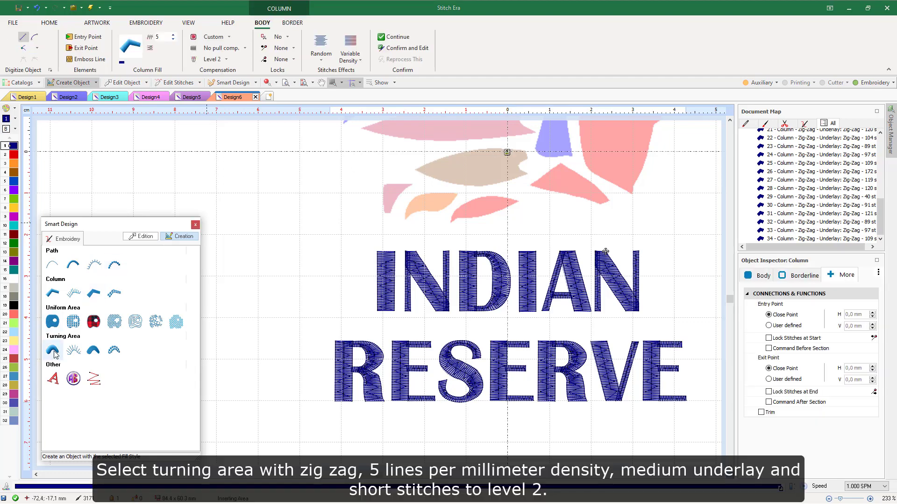
Start a zig-zag turning area object and set its underlay to Medium
{"action": "left_click", "coordinate": [53, 351]}
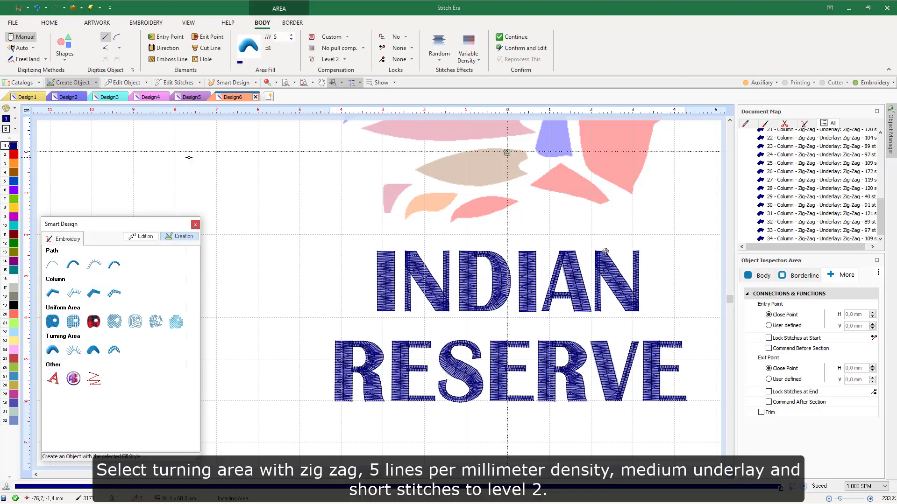
{"action": "left_click", "coordinate": [347, 37]}
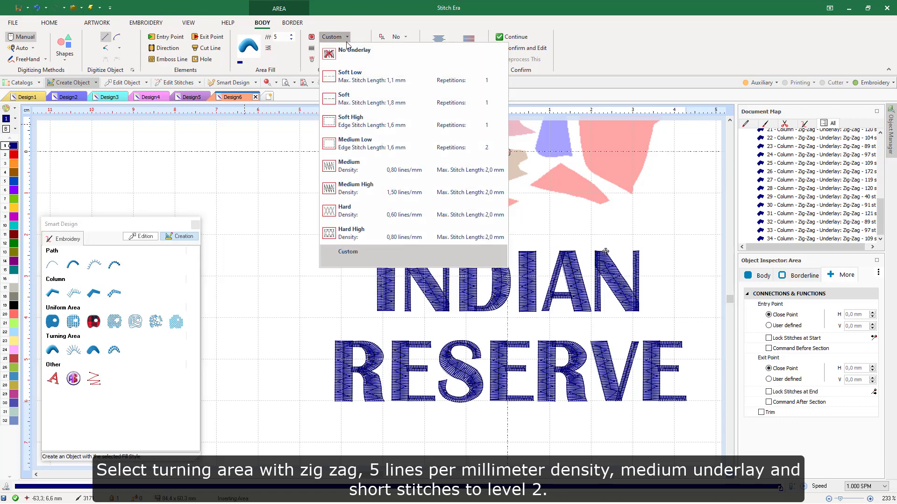
{"action": "left_click", "coordinate": [352, 170]}
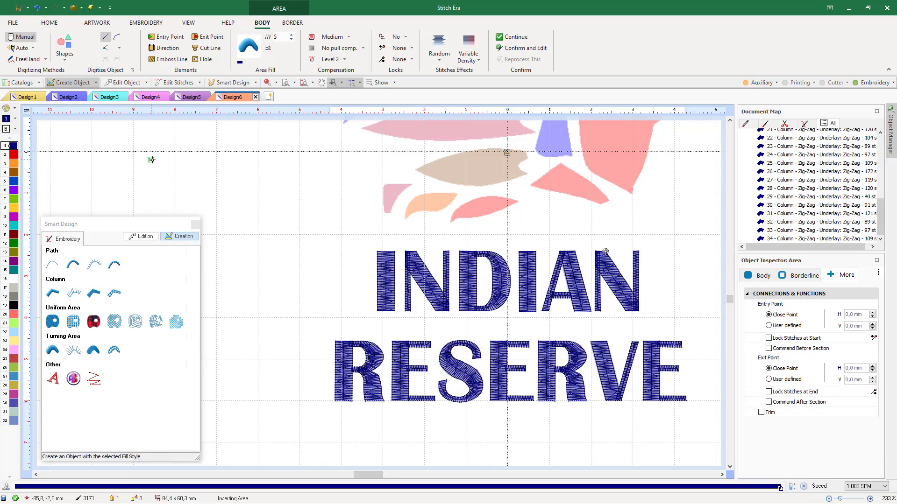
Outline the small red leaf above INDIAN in needle 2's colour, using curve nodes with corner nodes at its tips and lower bend
{"action": "left_click", "coordinate": [13, 154]}
{"action": "scroll", "coordinate": [464, 217], "scroll_direction": "up", "scroll_amount": 5}
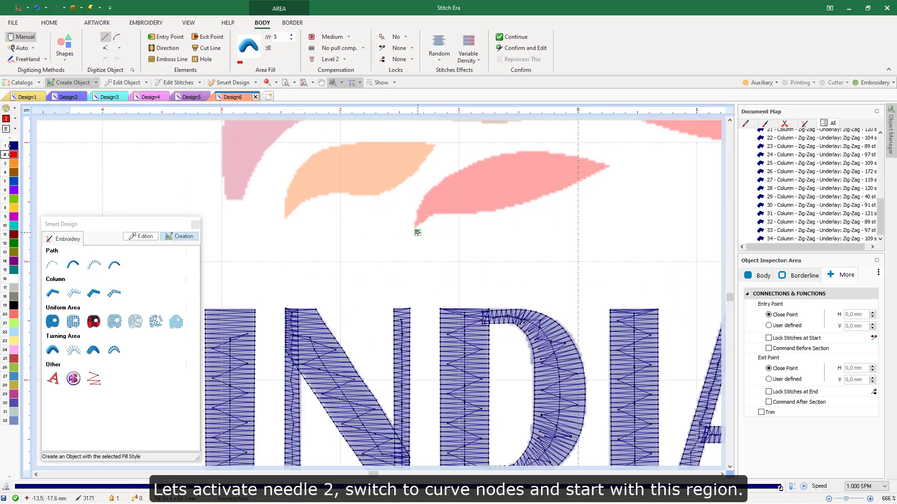
{"action": "left_click", "coordinate": [117, 37]}
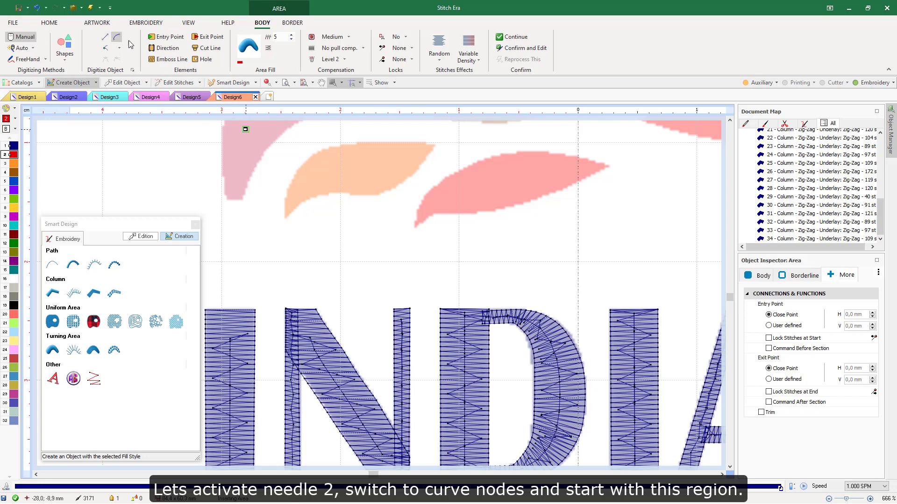
{"action": "left_click", "coordinate": [415, 228]}
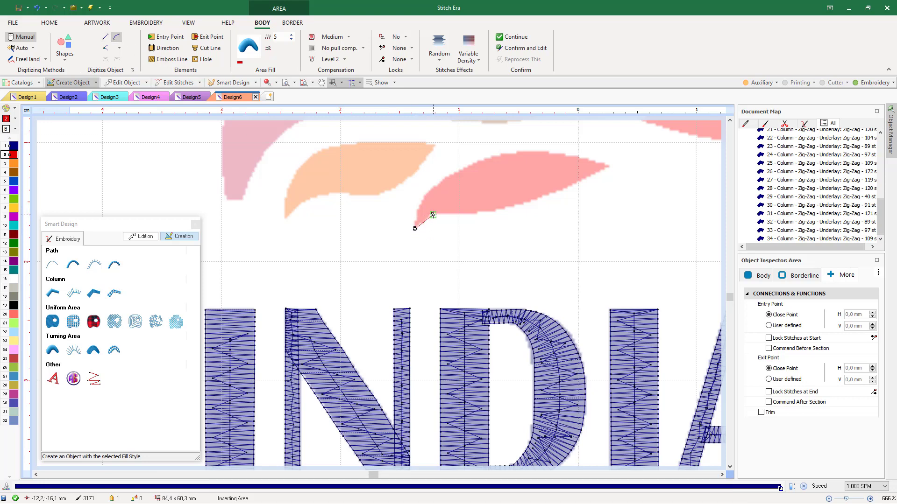
{"action": "left_click", "coordinate": [433, 213], "text": "ctrl"}
{"action": "left_click", "coordinate": [476, 213], "text": "ctrl"}
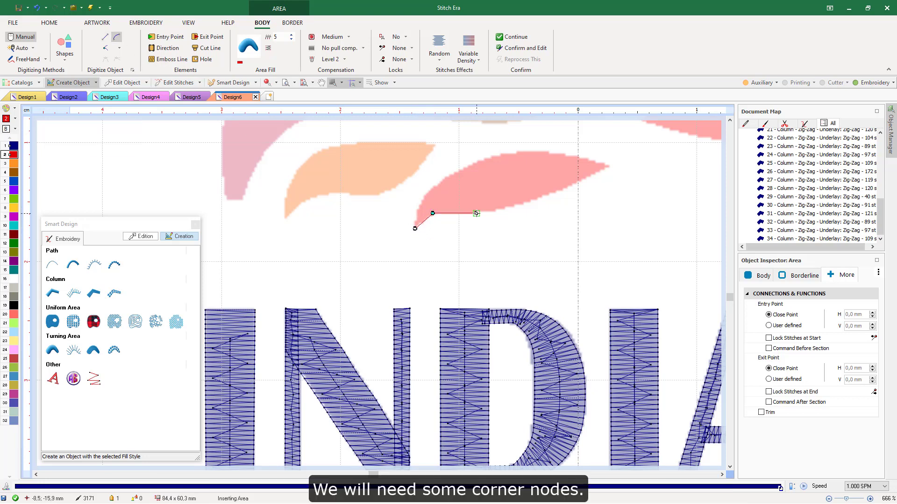
{"action": "left_click", "coordinate": [550, 194]}
{"action": "left_click", "coordinate": [607, 166], "text": "ctrl"}
{"action": "left_click", "coordinate": [559, 153]}
{"action": "left_click", "coordinate": [487, 159]}
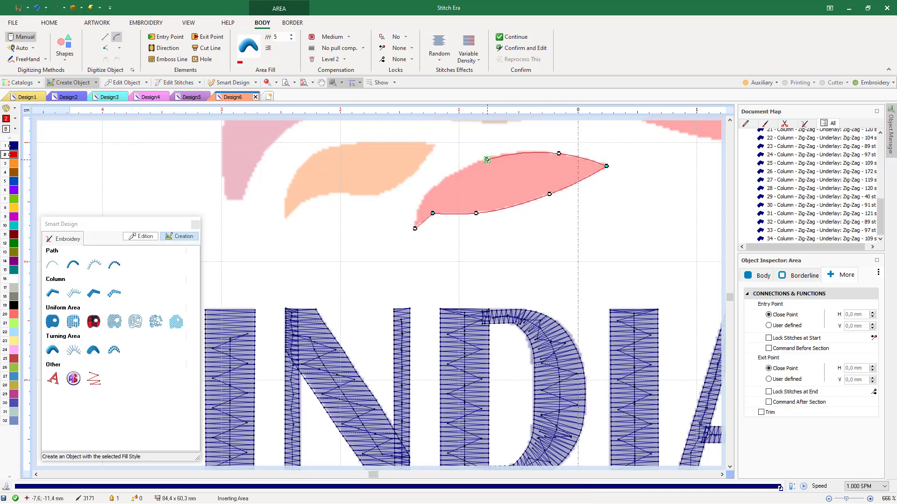
{"action": "left_click", "coordinate": [437, 185]}
{"action": "left_click", "coordinate": [415, 229], "text": "ctrl"}
Add three stitch direction lines across the red leaf, at both tips and the middle, and generate its stitches
{"action": "left_click", "coordinate": [161, 48]}
{"action": "left_click", "coordinate": [409, 208]}
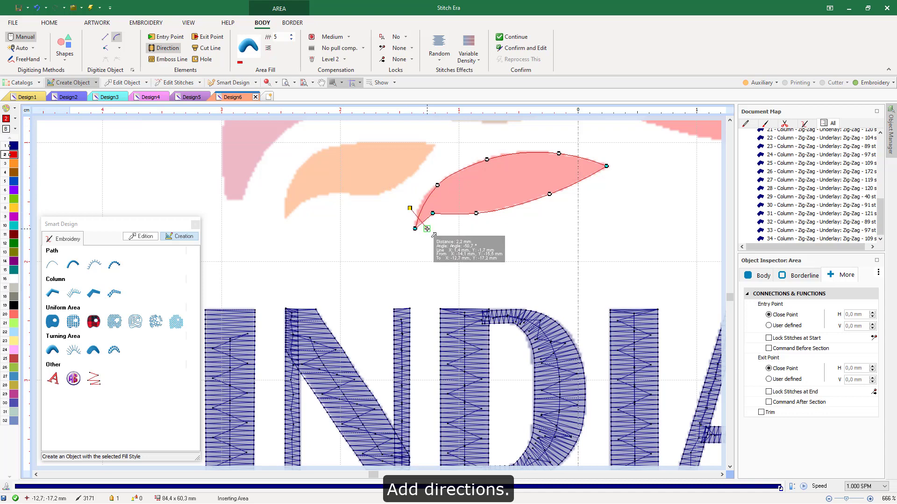
{"action": "left_click", "coordinate": [426, 228]}
{"action": "left_click", "coordinate": [489, 146]}
{"action": "left_click", "coordinate": [509, 216]}
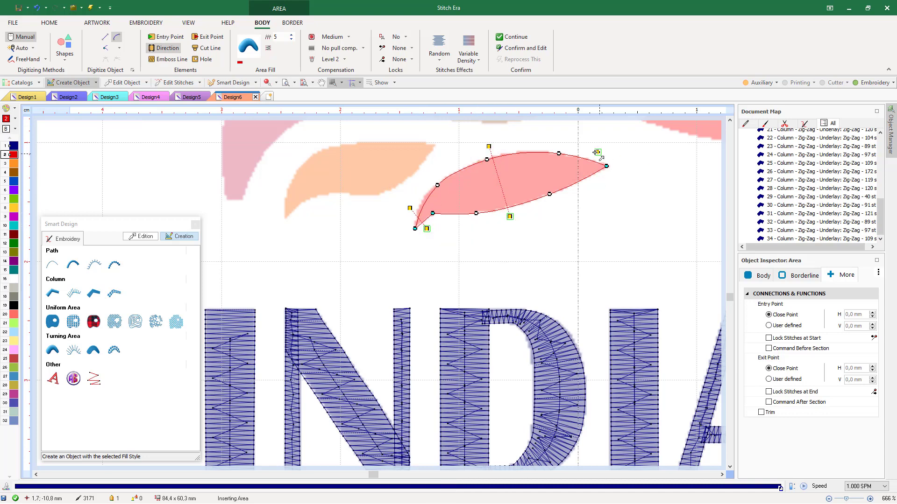
{"action": "left_click", "coordinate": [594, 152]}
{"action": "key", "text": "Return"}
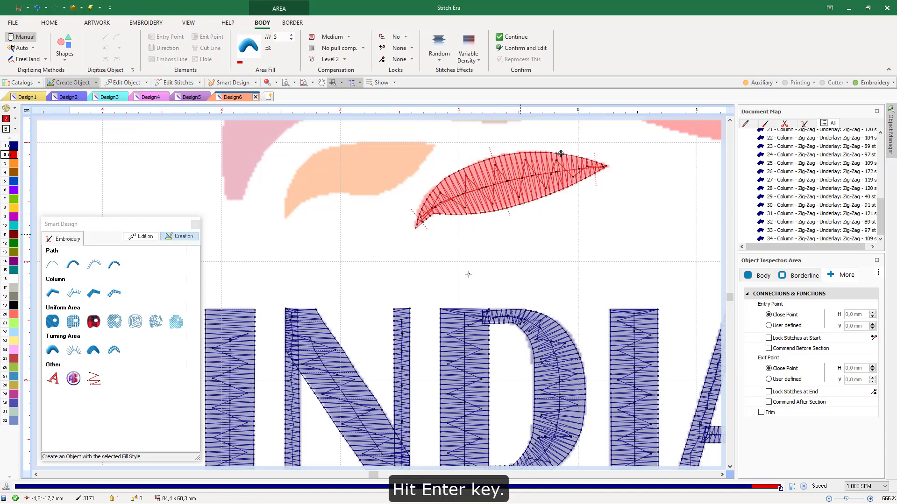
Outline the pointed red neck region below the face as a turning area, with curve nodes along the edges and corner nodes at the tips
{"action": "scroll", "coordinate": [446, 267], "scroll_direction": "down", "scroll_amount": 3}
{"action": "scroll", "coordinate": [445, 266], "scroll_direction": "down", "scroll_amount": 2}
{"action": "scroll", "coordinate": [537, 224], "scroll_direction": "up", "scroll_amount": 4}
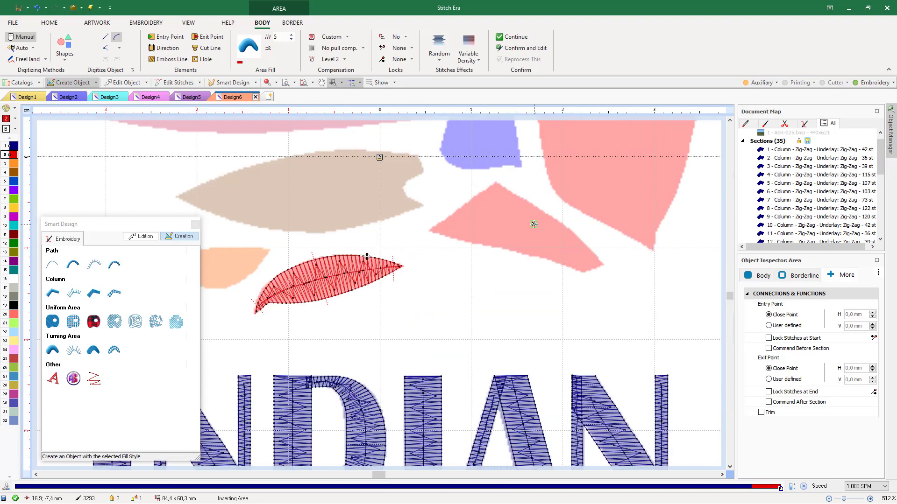
{"action": "left_click", "coordinate": [431, 229]}
{"action": "left_click", "coordinate": [488, 246]}
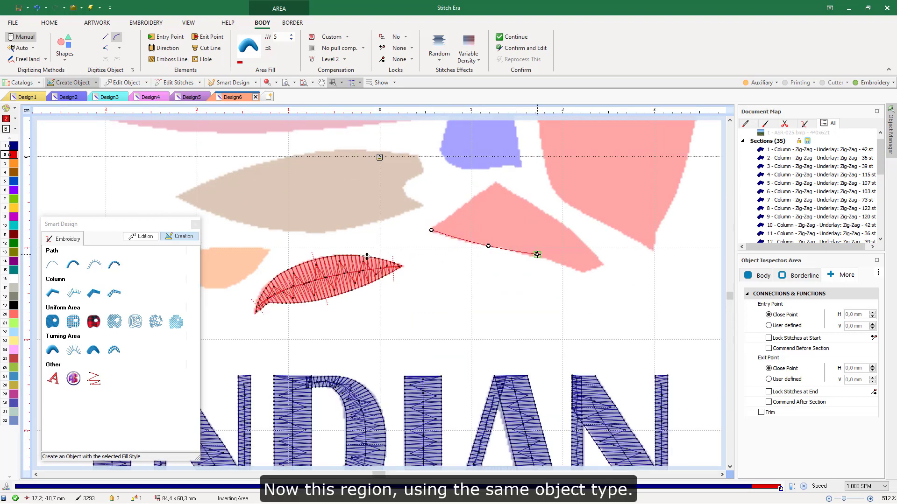
{"action": "key", "text": "ctrl+v"}
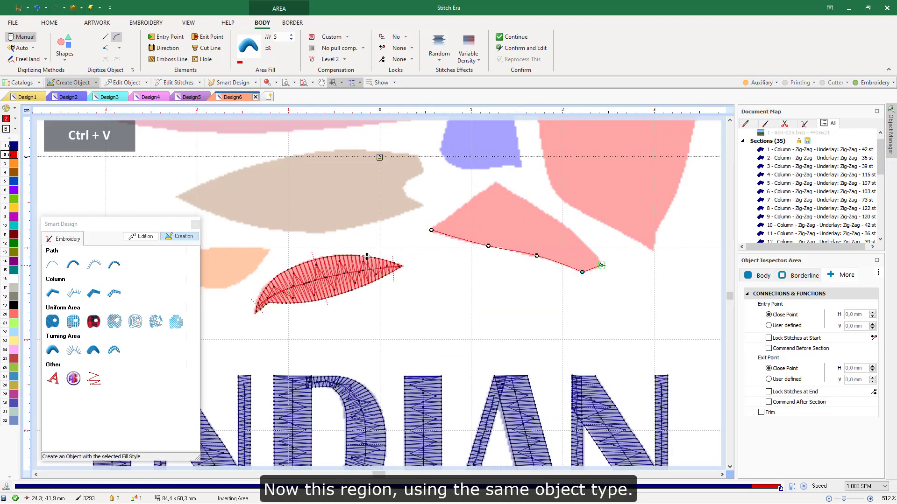
{"action": "left_click", "coordinate": [602, 265]}
{"action": "left_click", "coordinate": [564, 225]}
{"action": "left_click", "coordinate": [522, 198]}
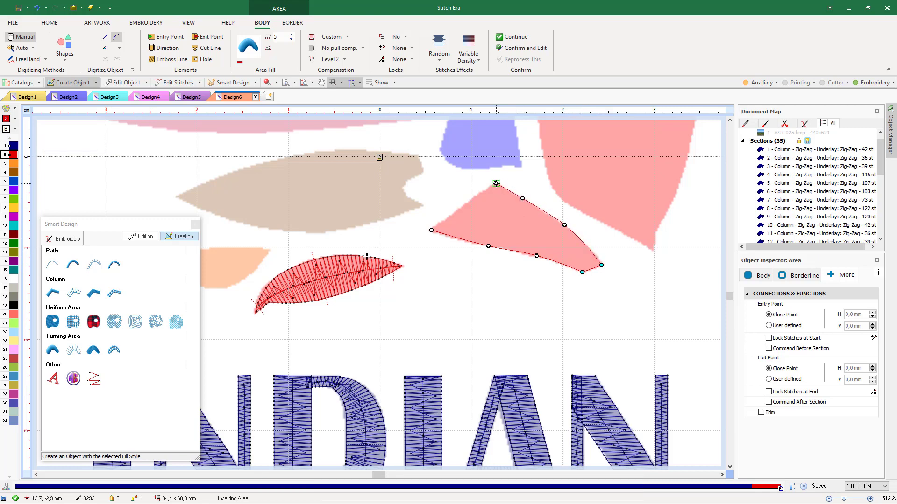
{"action": "key", "text": "ctrl+v"}
{"action": "left_click", "coordinate": [496, 183]}
{"action": "left_click", "coordinate": [431, 230]}
Add three stitch direction lines across the red neck region, at both ends and the middle, and generate its stitches
{"action": "left_click", "coordinate": [166, 48]}
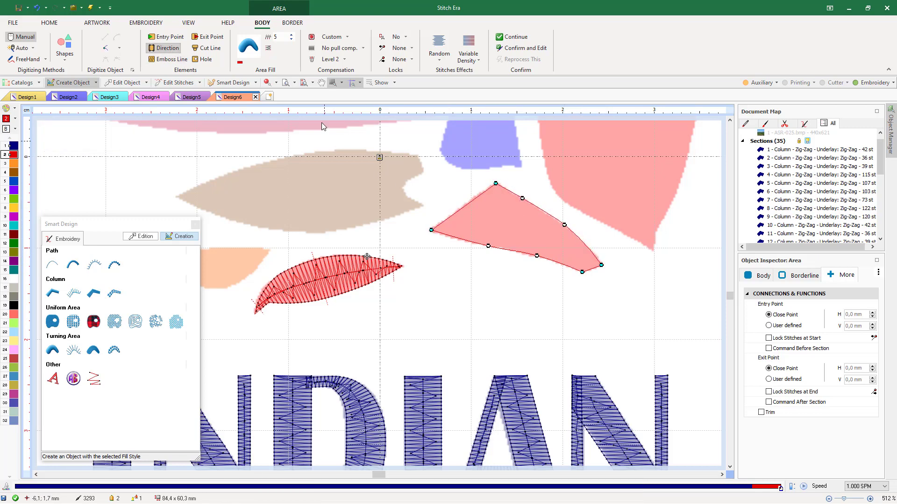
{"action": "left_click", "coordinate": [441, 209]}
{"action": "left_click", "coordinate": [449, 241]}
{"action": "left_click", "coordinate": [529, 184]}
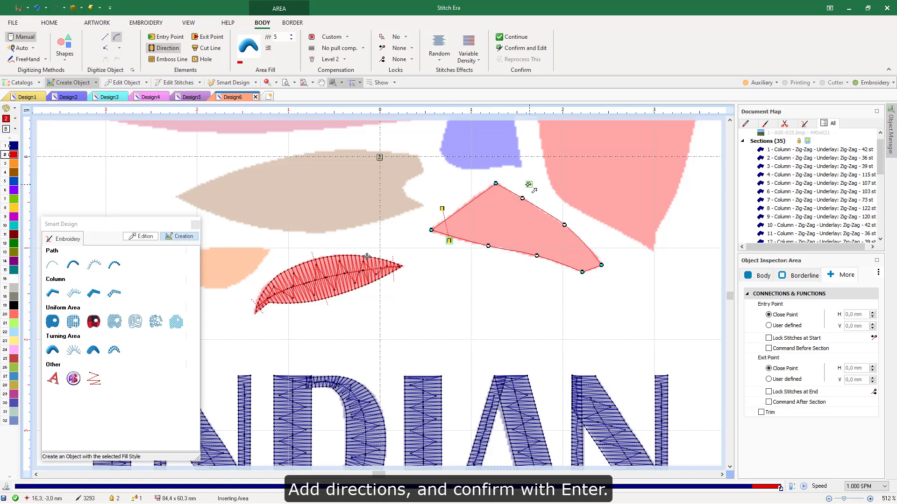
{"action": "left_click", "coordinate": [517, 180]}
{"action": "left_click", "coordinate": [512, 261]}
{"action": "left_click", "coordinate": [569, 272]}
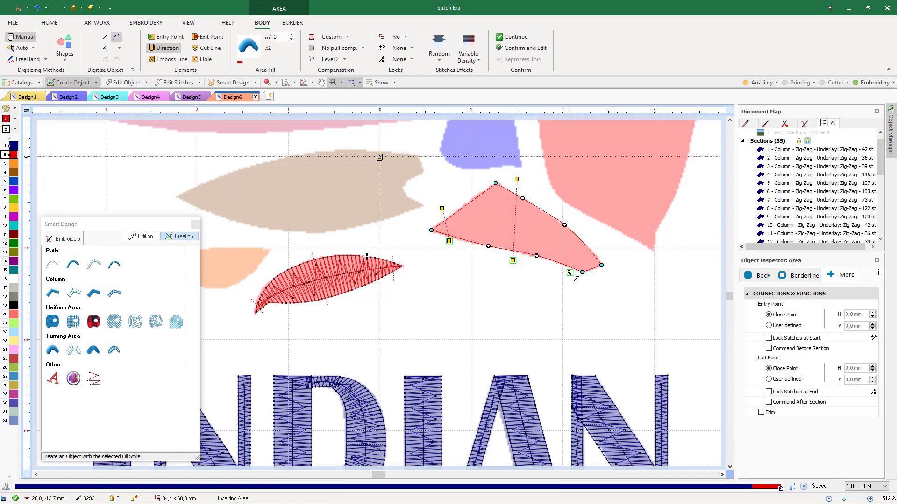
{"action": "left_click", "coordinate": [602, 257]}
{"action": "key", "text": "Return"}
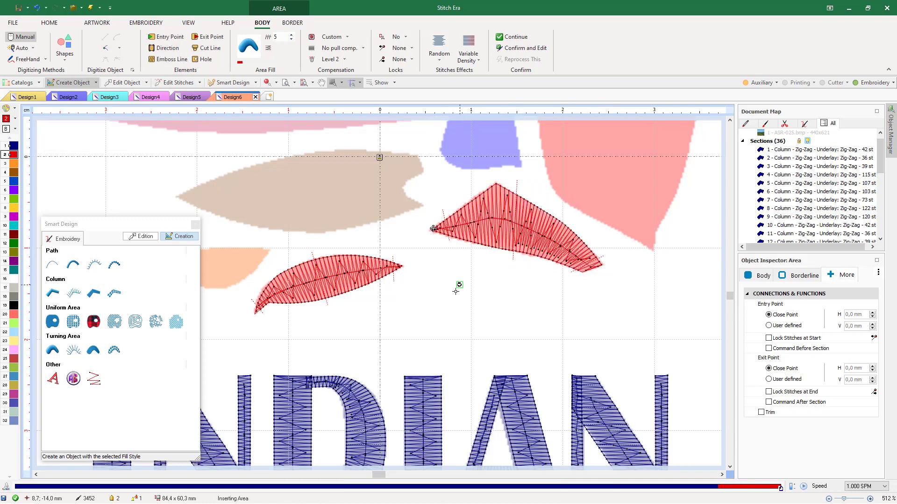
Start a uniform area object with pattern stitches, setting its underlay to Medium and pull compensation to No pull comp
{"action": "scroll", "coordinate": [445, 295], "scroll_direction": "down", "scroll_amount": 4}
{"action": "scroll", "coordinate": [524, 197], "scroll_direction": "up", "scroll_amount": 2}
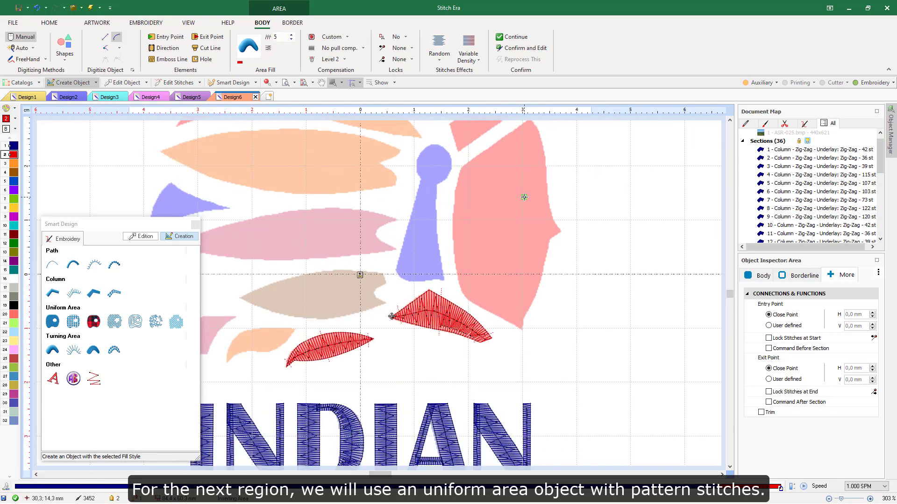
{"action": "left_click", "coordinate": [53, 321]}
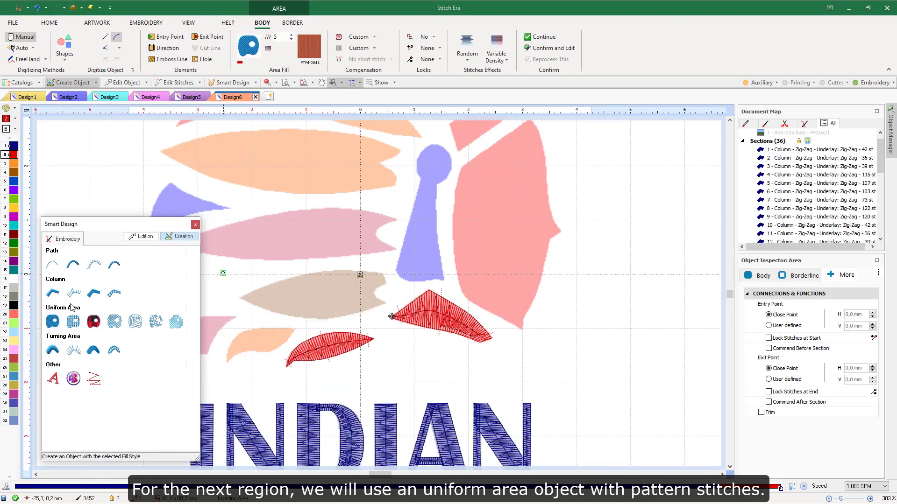
{"action": "left_click", "coordinate": [374, 37]}
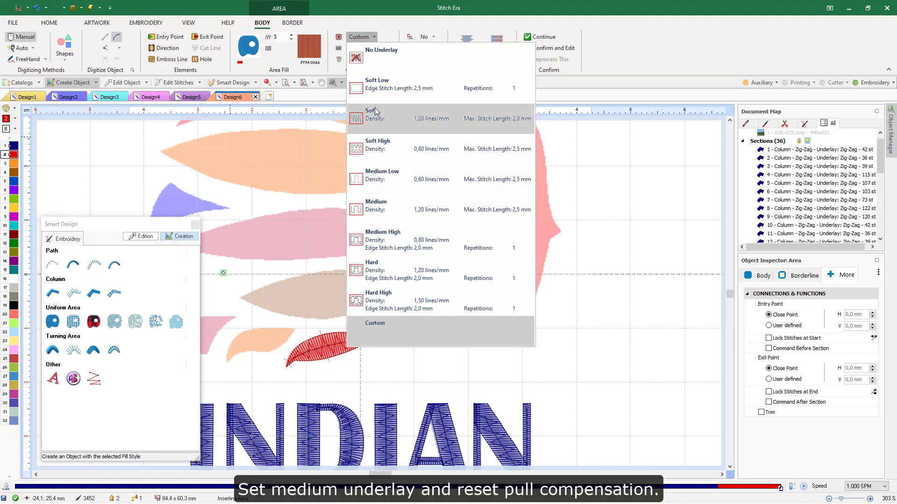
{"action": "left_click", "coordinate": [379, 208]}
{"action": "left_click", "coordinate": [375, 48]}
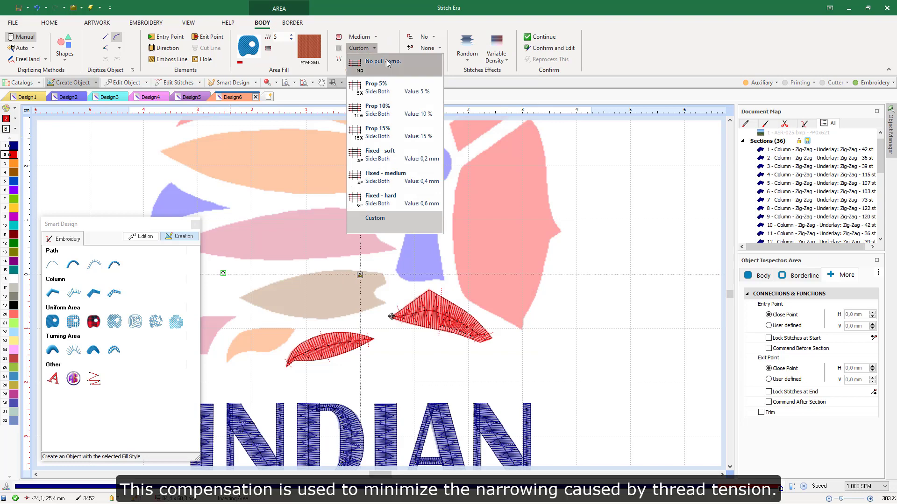
{"action": "left_click", "coordinate": [388, 40]}
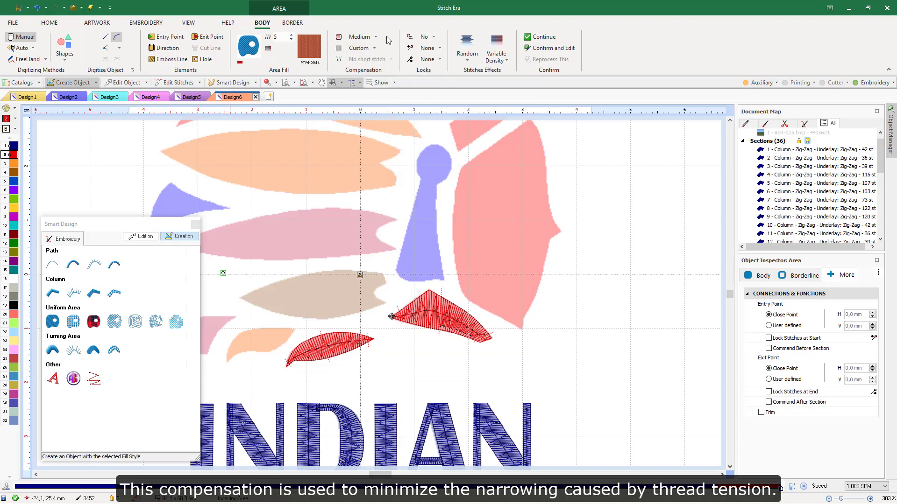
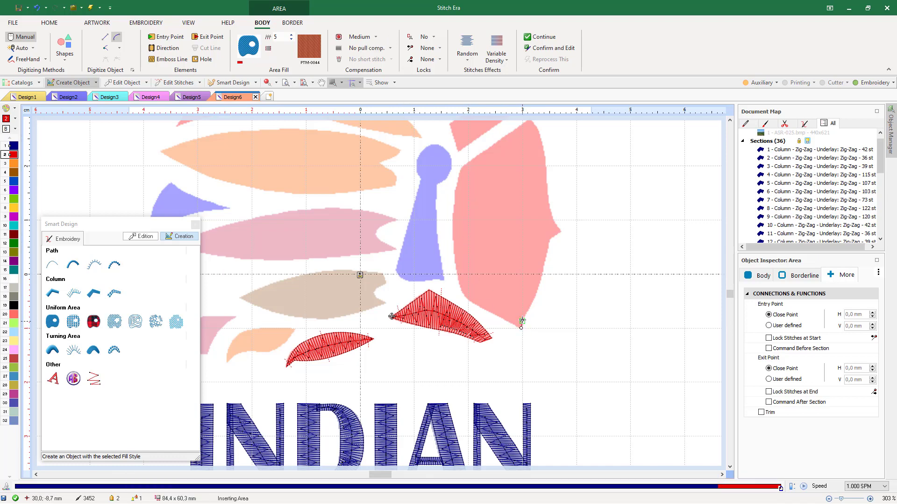
Outline the front profile of the large red face from the chin up past the nose, replacing misplaced corner nodes with curve nodes
{"action": "key", "text": "ctrl"}
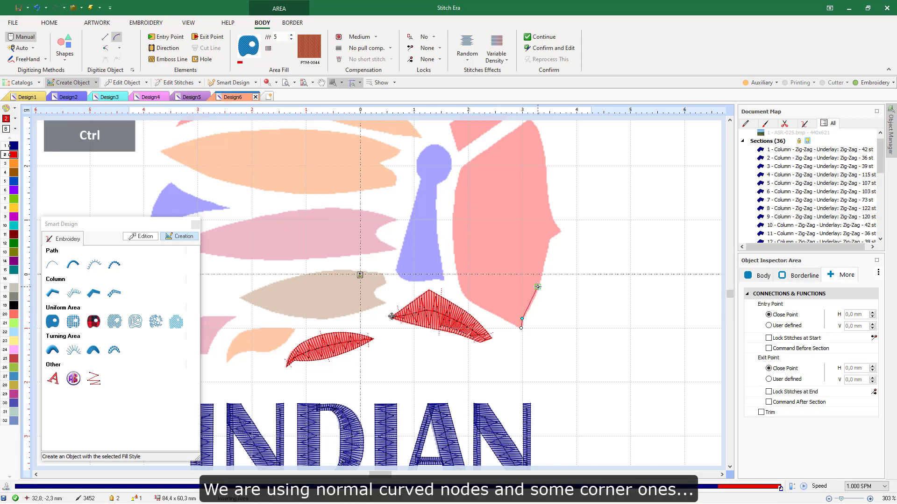
{"action": "key", "text": "BackSpace"}
{"action": "key", "text": "BackSpace"}
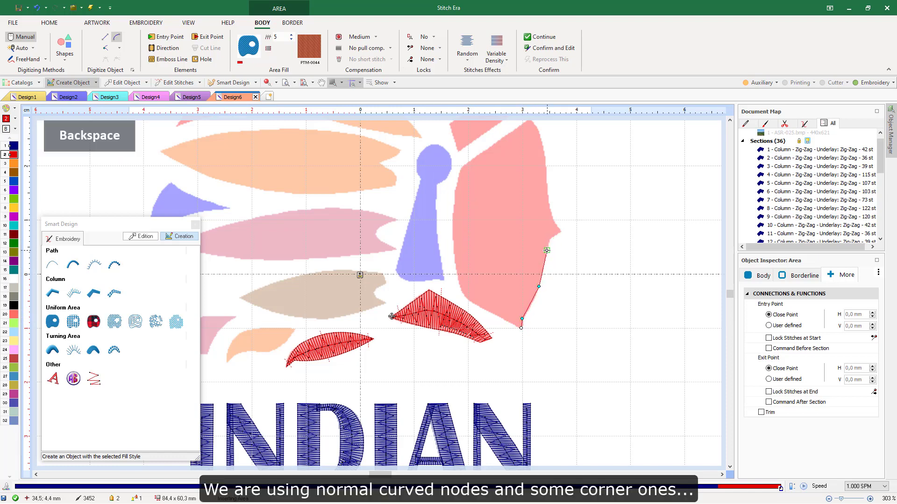
{"action": "left_click", "coordinate": [539, 284]}
{"action": "key", "text": "ctrl"}
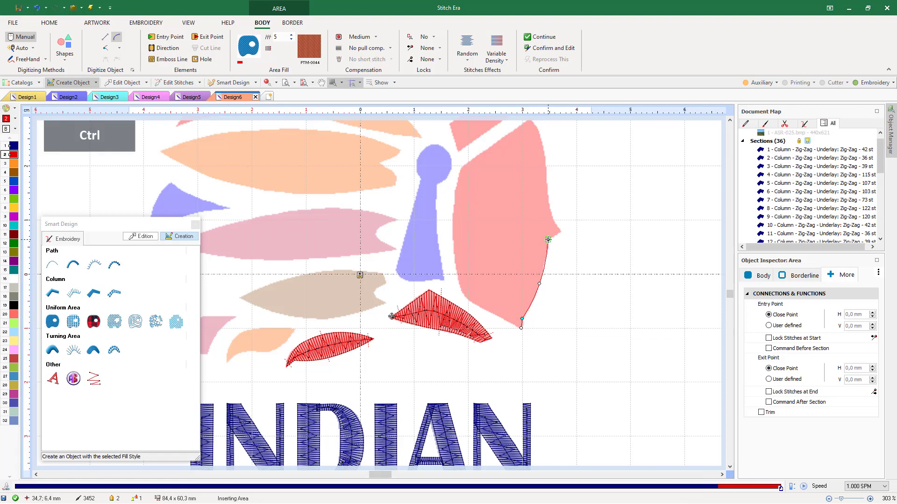
{"action": "left_click", "coordinate": [553, 219]}
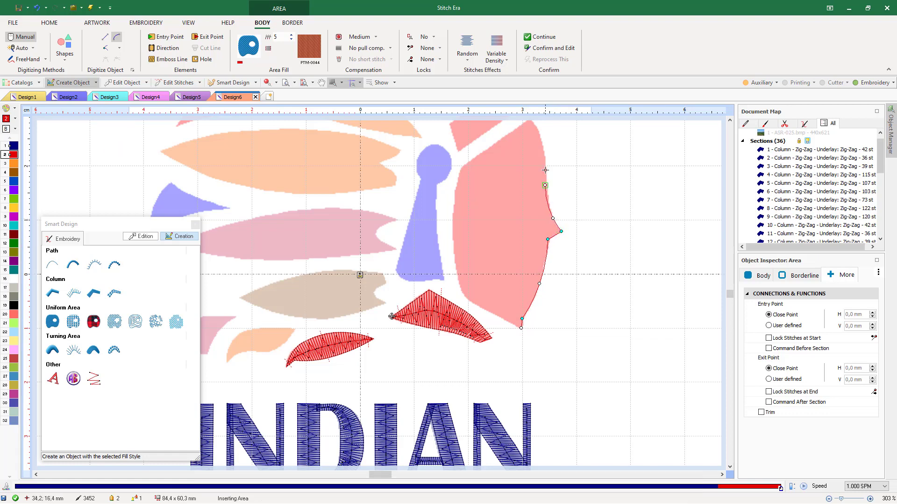
{"action": "left_click", "coordinate": [547, 192]}
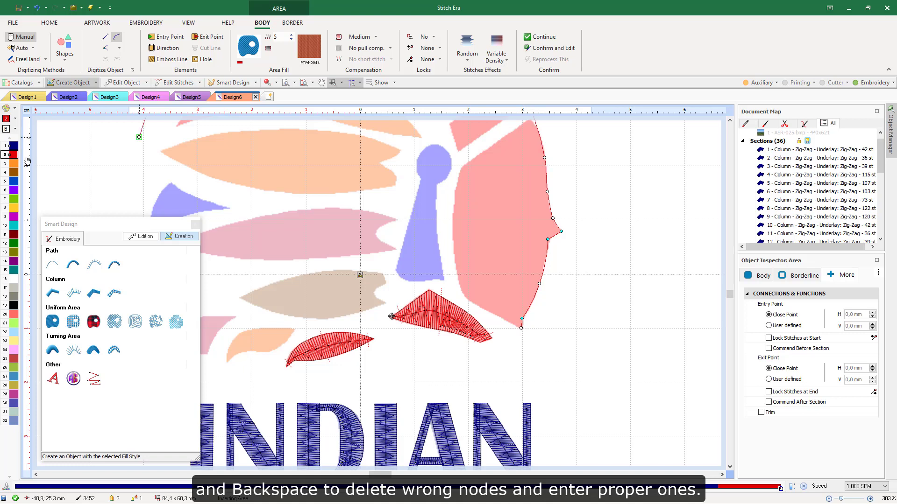
Continue the face outline around the forehead, back edge and jaw to the chin, using curve nodes with corner nodes at the bends
{"action": "left_click_drag", "start_coordinate": [28, 162], "coordinate": [28, 190]}
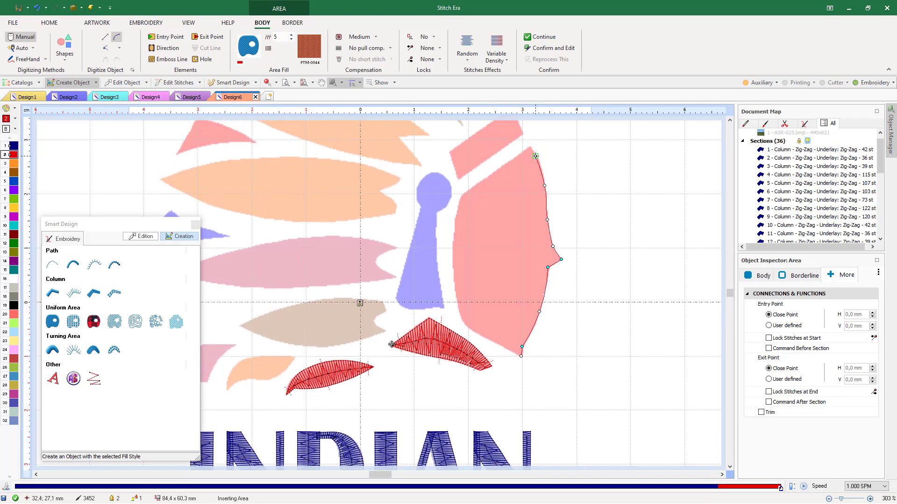
{"action": "key", "text": "BackSpace"}
{"action": "left_click", "coordinate": [539, 163]}
{"action": "left_click", "coordinate": [529, 147], "text": "ctrl"}
{"action": "left_click", "coordinate": [461, 195]}
{"action": "left_click", "coordinate": [452, 252]}
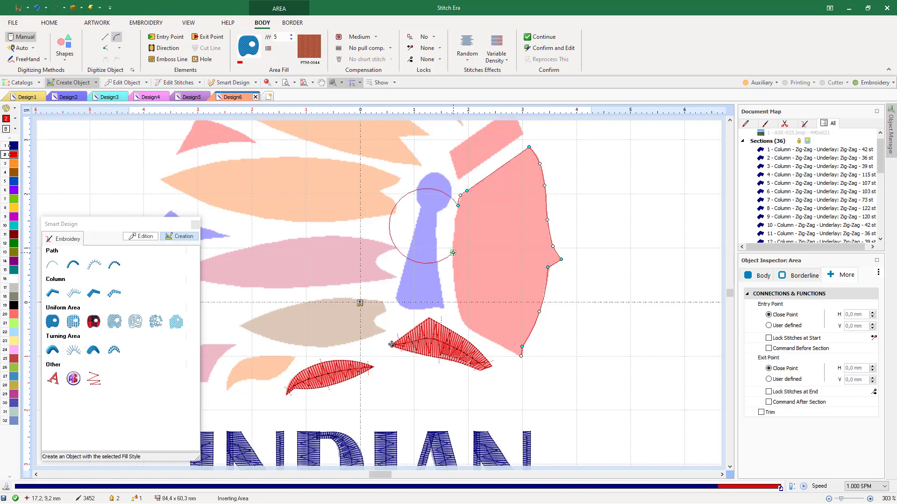
{"action": "left_click", "coordinate": [460, 312]}
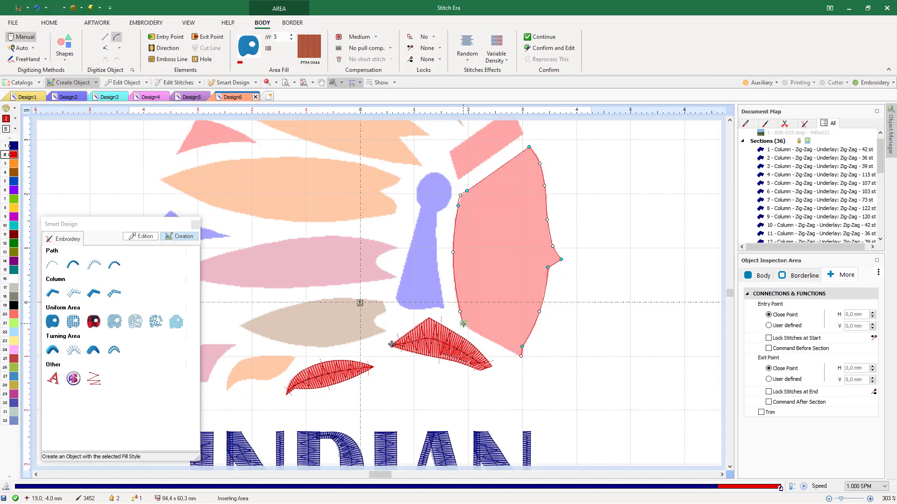
{"action": "left_click", "coordinate": [463, 323]}
{"action": "left_click", "coordinate": [474, 331], "text": "ctrl"}
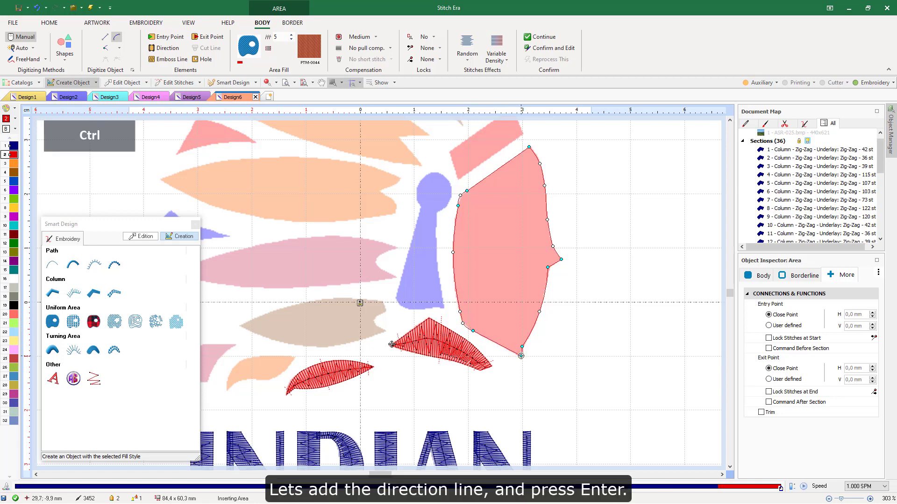
Add one slightly rising stitch direction line across the face, from its back edge past the profile, and generate the pattern fill
{"action": "key", "text": "Return"}
{"action": "left_click", "coordinate": [443, 275]}
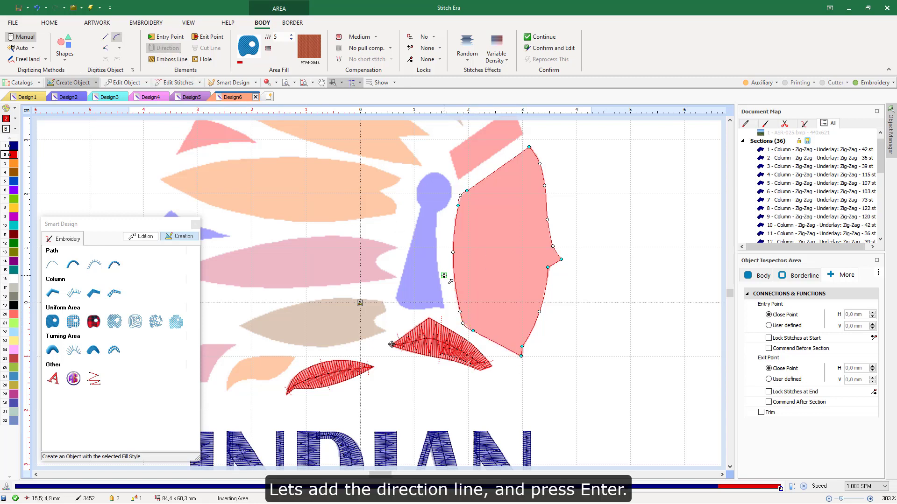
{"action": "left_click", "coordinate": [565, 228]}
{"action": "key", "text": "Return"}
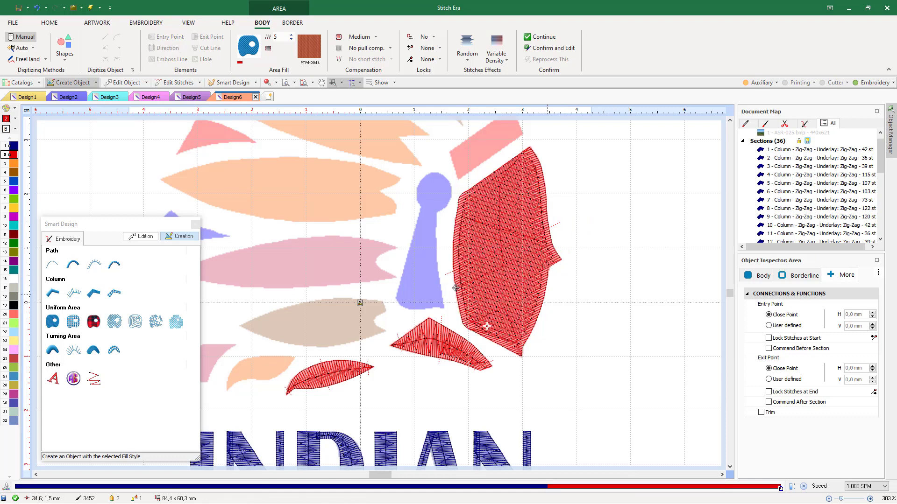
Fill the slanted red band above the face with a zig-zag column object through its four corners
{"action": "scroll", "coordinate": [487, 322], "scroll_direction": "down", "scroll_amount": 3}
{"action": "scroll", "coordinate": [486, 322], "scroll_direction": "up", "scroll_amount": 3}
{"action": "left_click", "coordinate": [53, 293]}
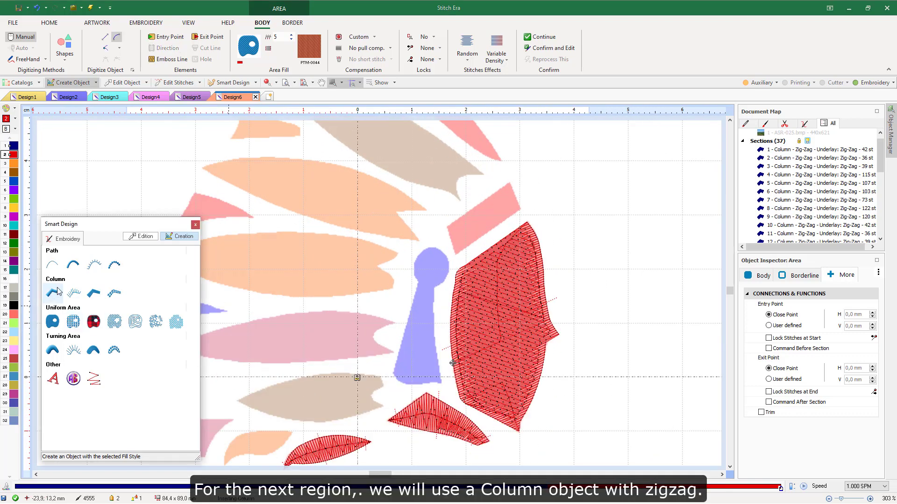
{"action": "left_click", "coordinate": [454, 253]}
{"action": "left_click", "coordinate": [446, 225]}
{"action": "left_click", "coordinate": [510, 183]}
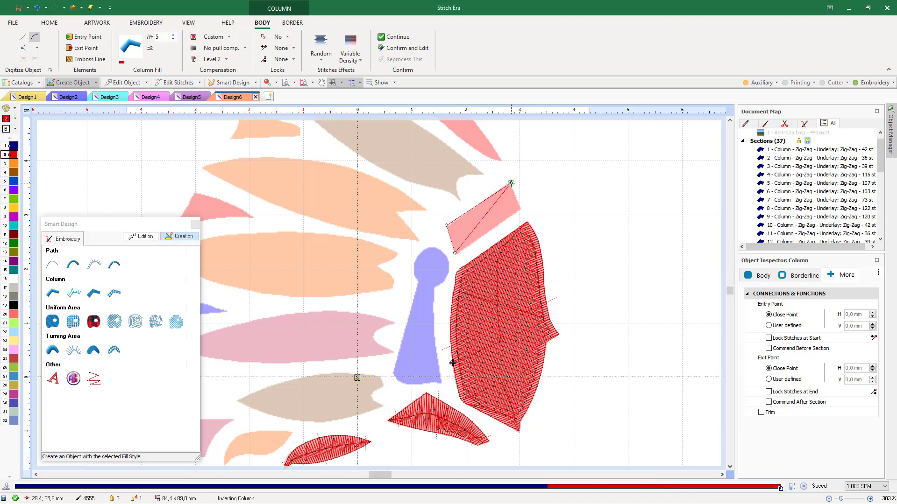
{"action": "left_click", "coordinate": [520, 206]}
{"action": "key", "text": "Return"}
Outline the long curved red feather at the top of the headdress as a zig-zag turning area, with curve nodes and a corner node at its lower tip
{"action": "scroll", "coordinate": [443, 296], "scroll_direction": "down", "scroll_amount": 3}
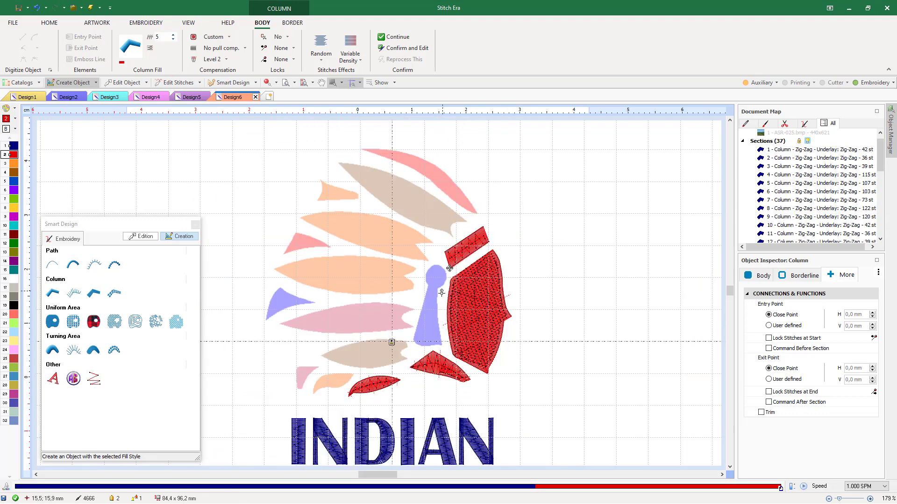
{"action": "scroll", "coordinate": [448, 196], "scroll_direction": "up", "scroll_amount": 3}
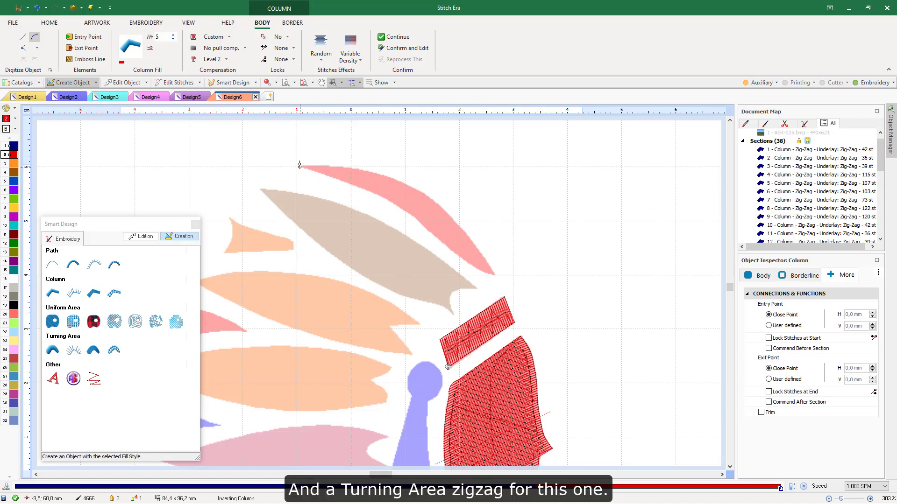
{"action": "left_click", "coordinate": [52, 350]}
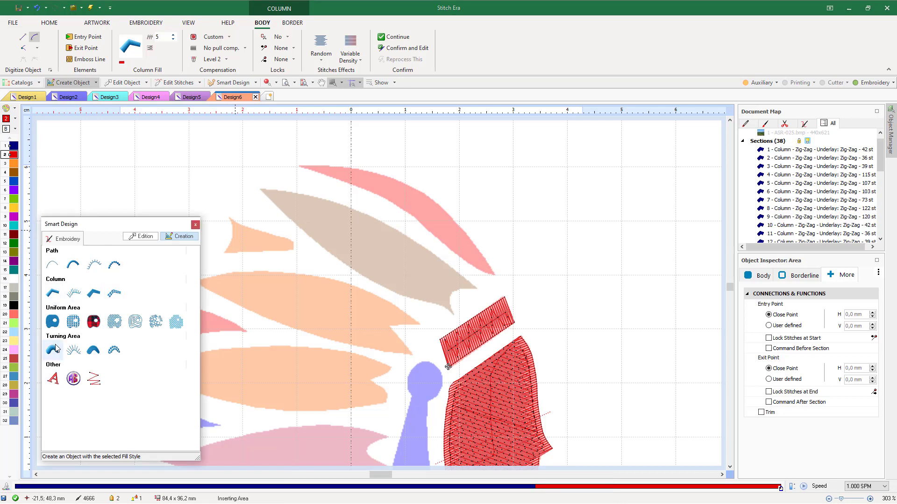
{"action": "left_click", "coordinate": [302, 167]}
{"action": "left_click", "coordinate": [373, 191]}
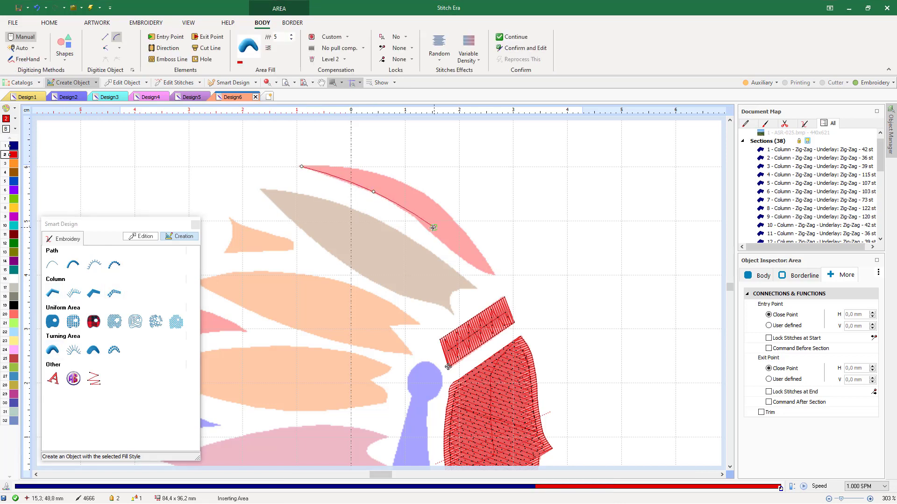
{"action": "left_click", "coordinate": [421, 223]}
{"action": "left_click", "coordinate": [454, 254]}
{"action": "left_click", "coordinate": [493, 275], "text": "ctrl"}
{"action": "left_click", "coordinate": [471, 240]}
{"action": "left_click", "coordinate": [396, 178]}
{"action": "left_click", "coordinate": [352, 168]}
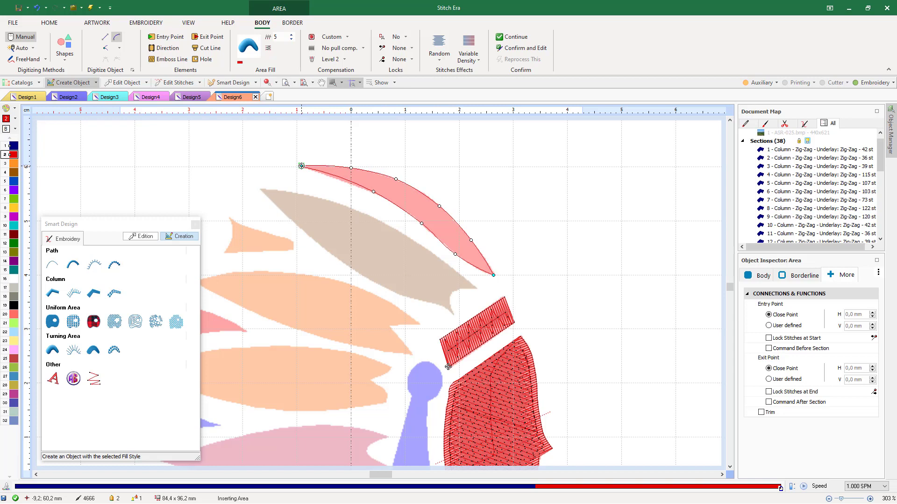
Add three stitch direction lines across the curved red feather, at both tips and the middle, and generate its stitches
{"action": "left_click", "coordinate": [164, 48]}
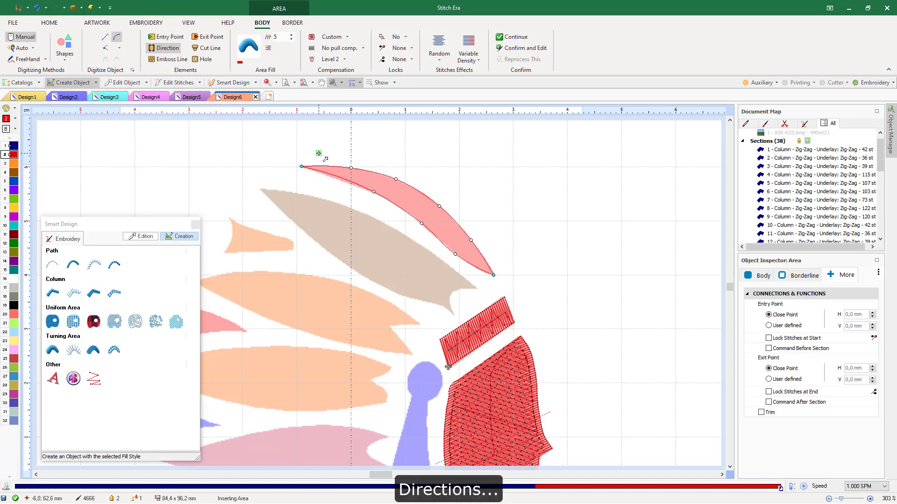
{"action": "left_click", "coordinate": [318, 153]}
{"action": "left_click", "coordinate": [315, 180]}
{"action": "left_click", "coordinate": [399, 215]}
{"action": "left_click", "coordinate": [427, 185]}
{"action": "left_click", "coordinate": [469, 272]}
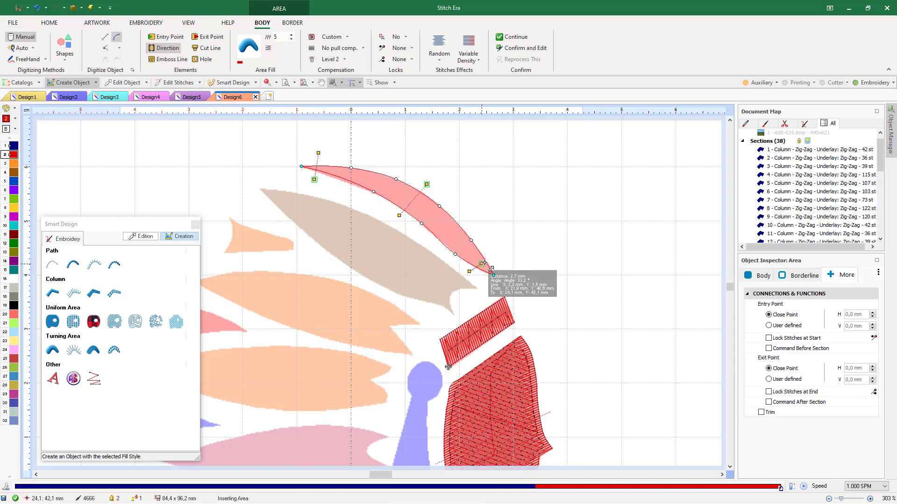
{"action": "key", "text": "Return"}
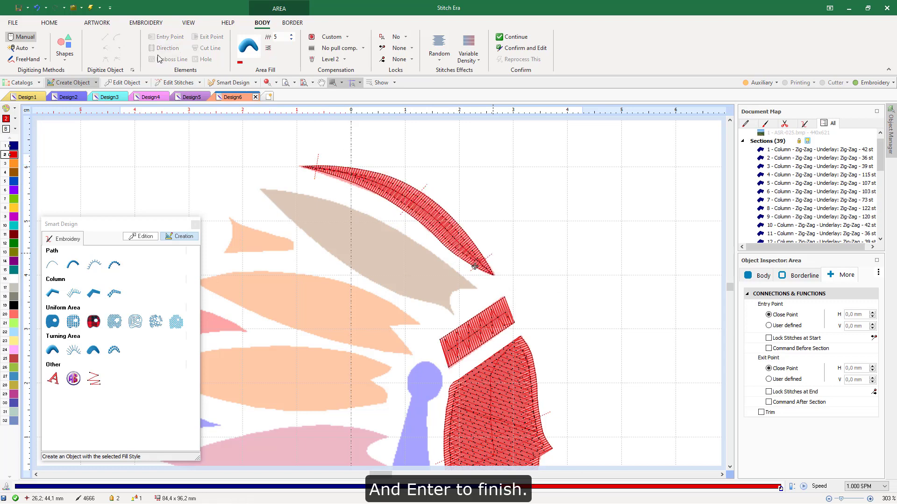
Reopen the curved red feather for editing and move a node on its lower edge closer to its upper tip
{"action": "left_click", "coordinate": [129, 84]}
{"action": "scroll", "coordinate": [345, 180], "scroll_direction": "up", "scroll_amount": 1}
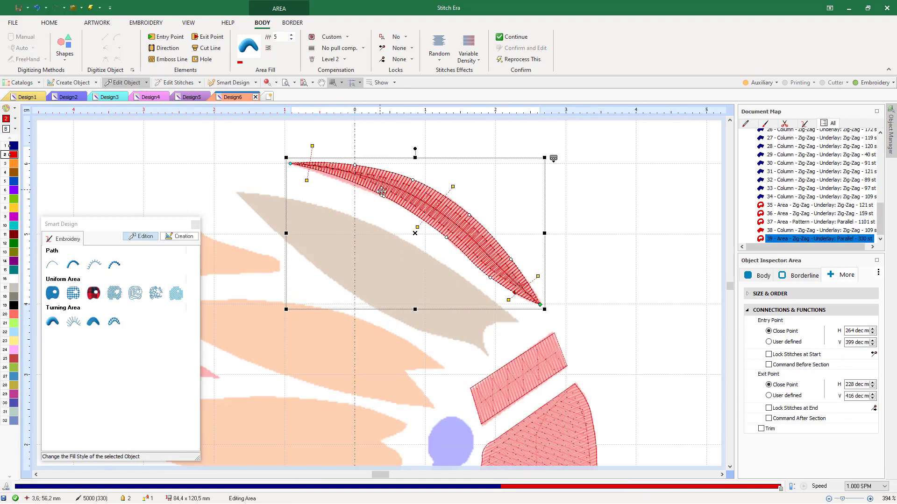
{"action": "left_click_drag", "start_coordinate": [384, 195], "coordinate": [333, 178]}
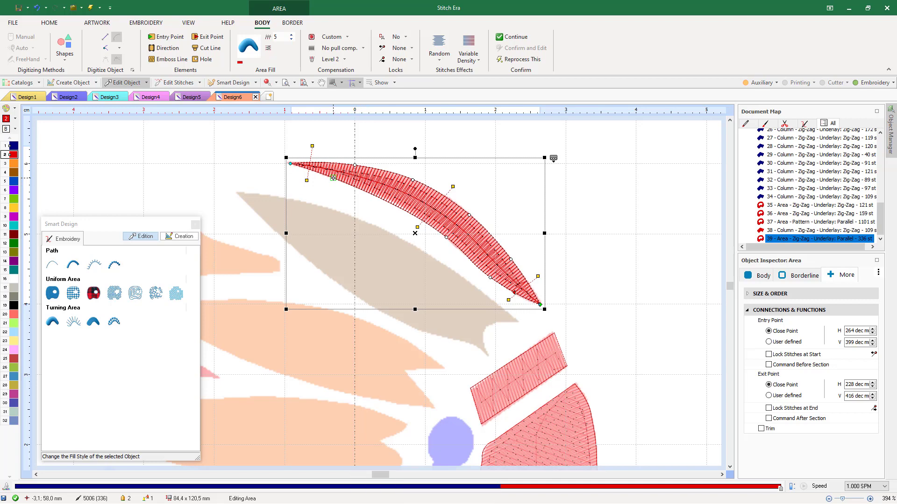
Insert a node in the curved red feather's lower edge, rearrange the nodes to fit the artwork, and regenerate its stitches
{"action": "right_click", "coordinate": [334, 179]}
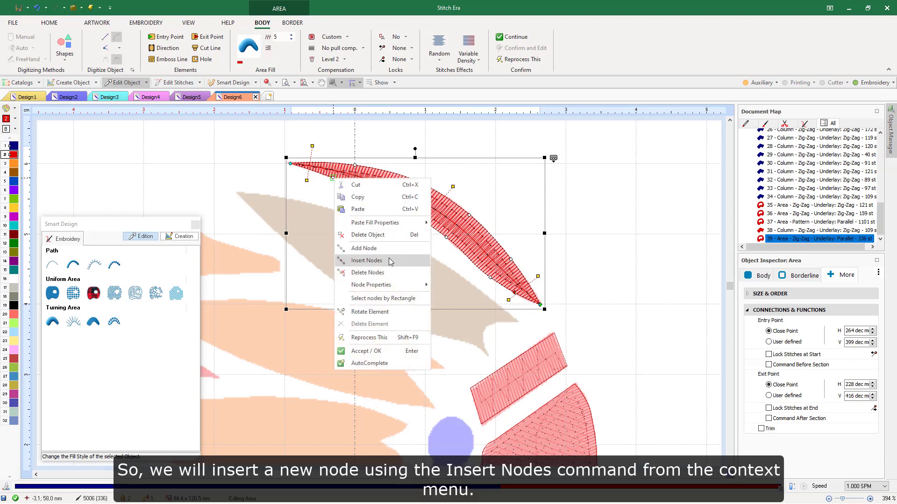
{"action": "left_click", "coordinate": [366, 260]}
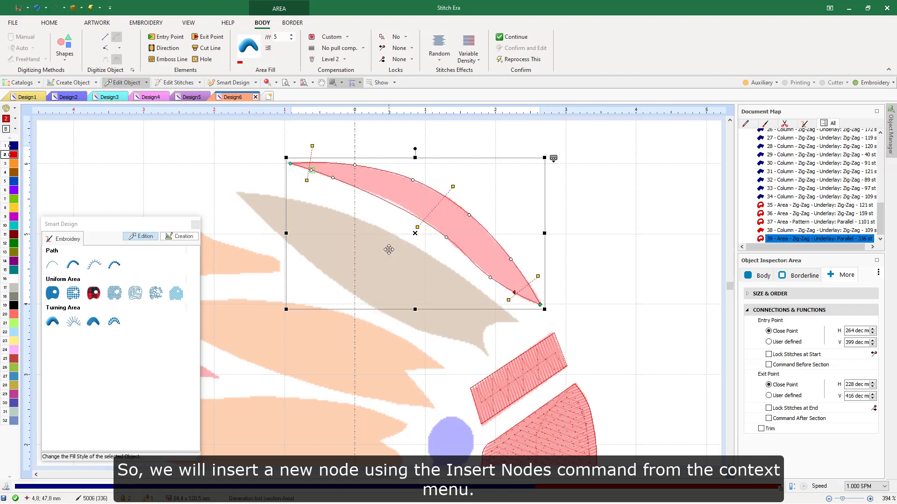
{"action": "left_click", "coordinate": [388, 201]}
{"action": "left_click_drag", "start_coordinate": [388, 201], "coordinate": [388, 199]}
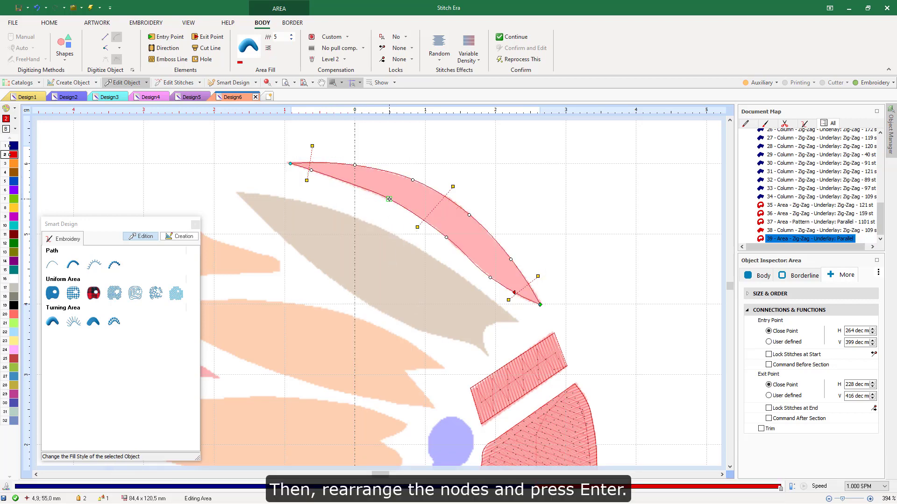
{"action": "key", "text": "Return"}
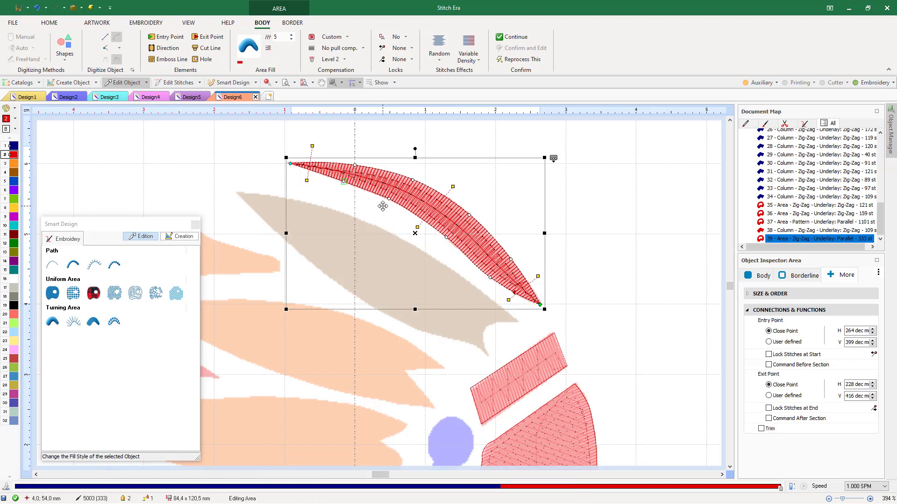
{"action": "key", "text": "Return"}
Outline the small triangular red feather as a zig-zag turning area, with corner nodes at its three tips and curve nodes along its long edges
{"action": "scroll", "coordinate": [589, 173], "scroll_direction": "down", "scroll_amount": 2}
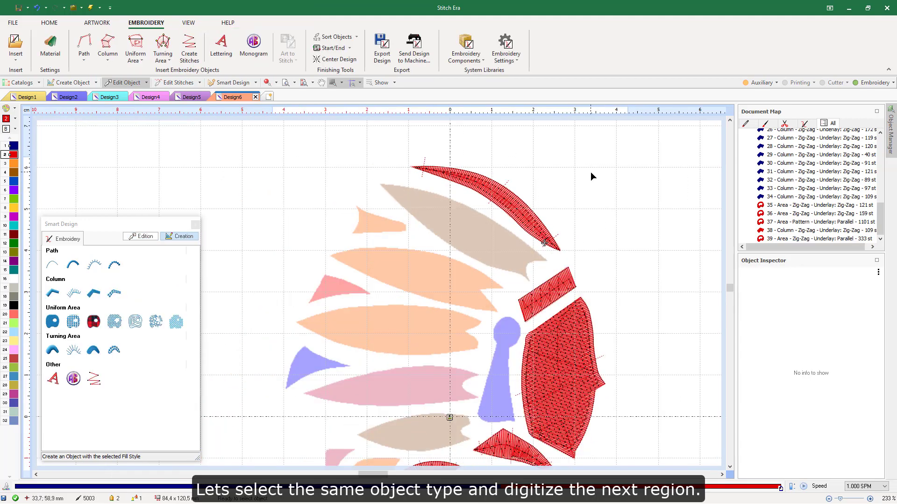
{"action": "left_click", "coordinate": [53, 349]}
{"action": "scroll", "coordinate": [305, 303], "scroll_direction": "up", "scroll_amount": 1}
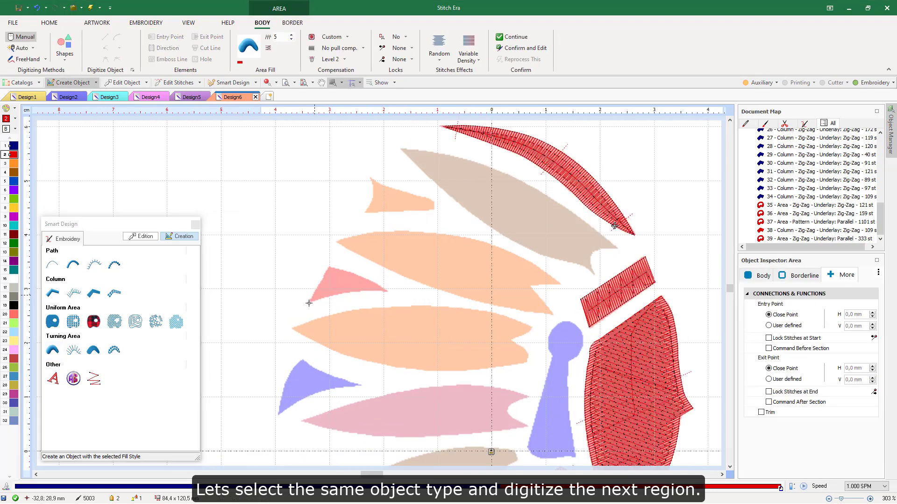
{"action": "left_click", "coordinate": [342, 292]}
{"action": "left_click", "coordinate": [387, 291], "text": "ctrl"}
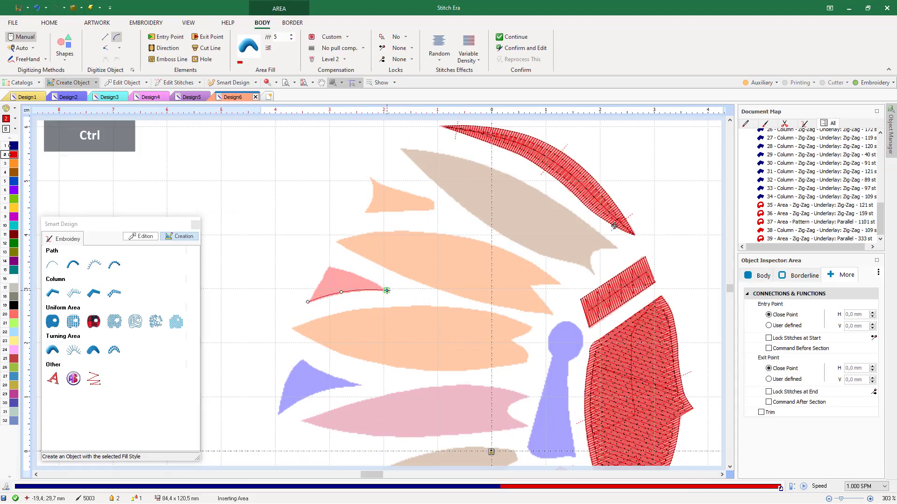
{"action": "left_click", "coordinate": [358, 275]}
{"action": "left_click", "coordinate": [328, 269], "text": "ctrl"}
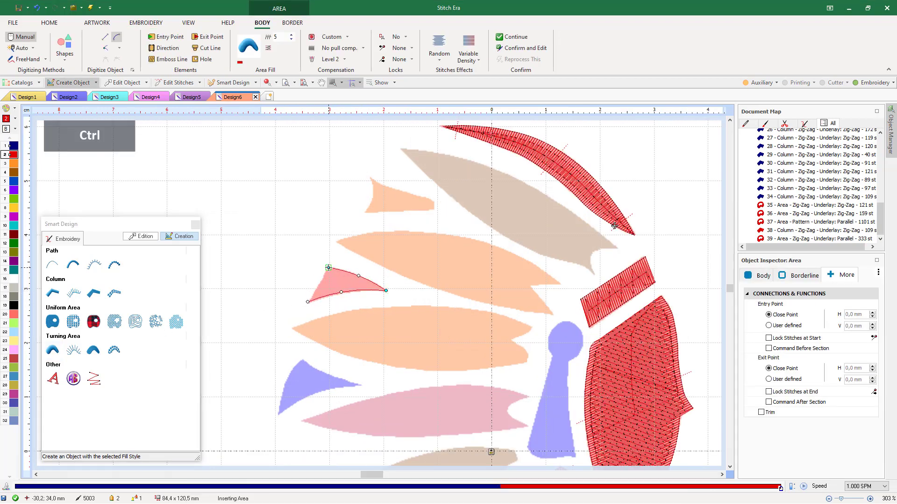
{"action": "left_click", "coordinate": [308, 301]}
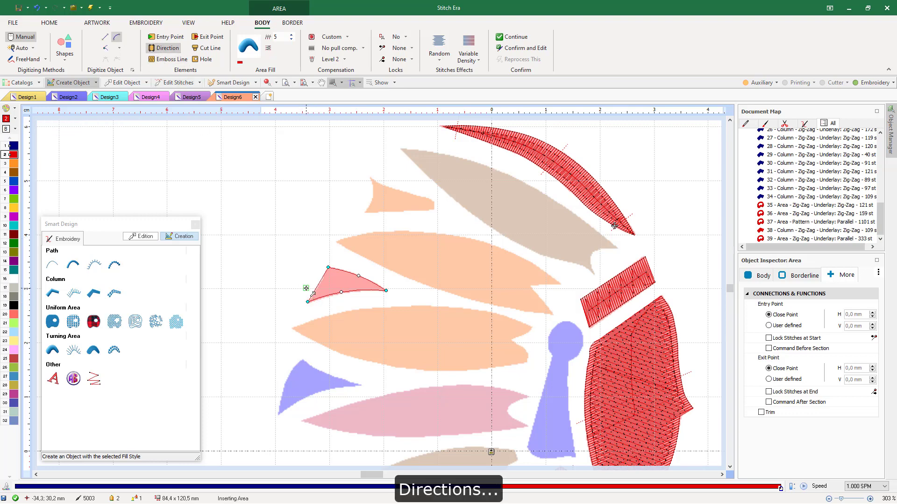
Add stitch direction lines across the small red feather, starting at its wide end, and generate its stitches
{"action": "left_click", "coordinate": [306, 288]}
{"action": "left_click", "coordinate": [323, 303]}
{"action": "left_click", "coordinate": [327, 260]}
{"action": "left_click", "coordinate": [341, 299]}
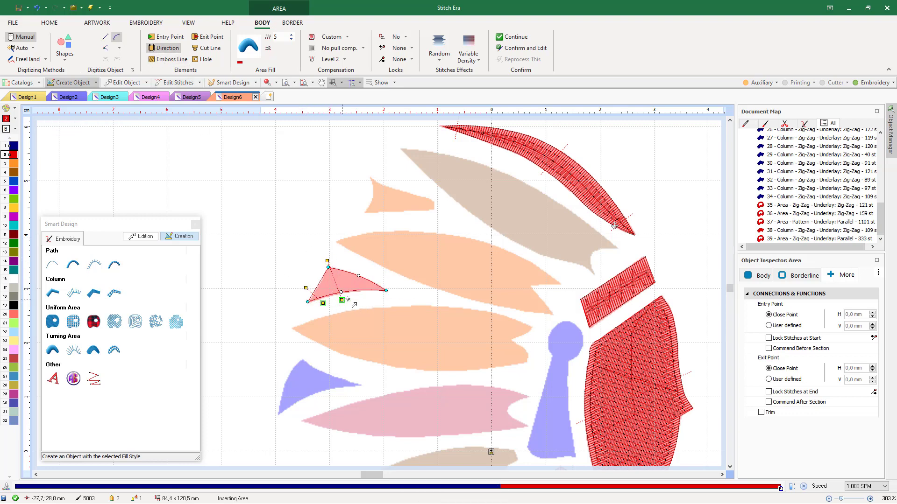
{"action": "key", "text": "Return"}
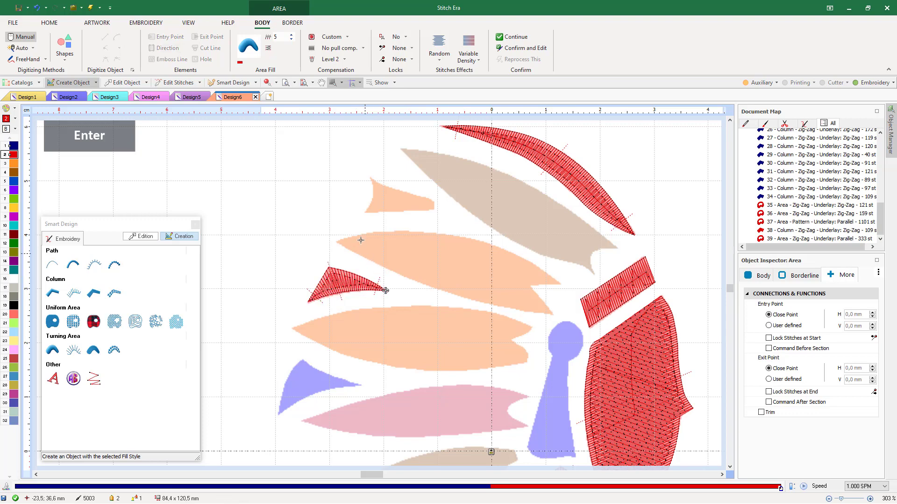
Activate needle 3 and outline the small orange feather as a zig-zag turning area, with corner nodes at its four corners and curve nodes between them
{"action": "scroll", "coordinate": [364, 242], "scroll_direction": "down", "scroll_amount": 1}
{"action": "scroll", "coordinate": [365, 241], "scroll_direction": "down", "scroll_amount": 1}
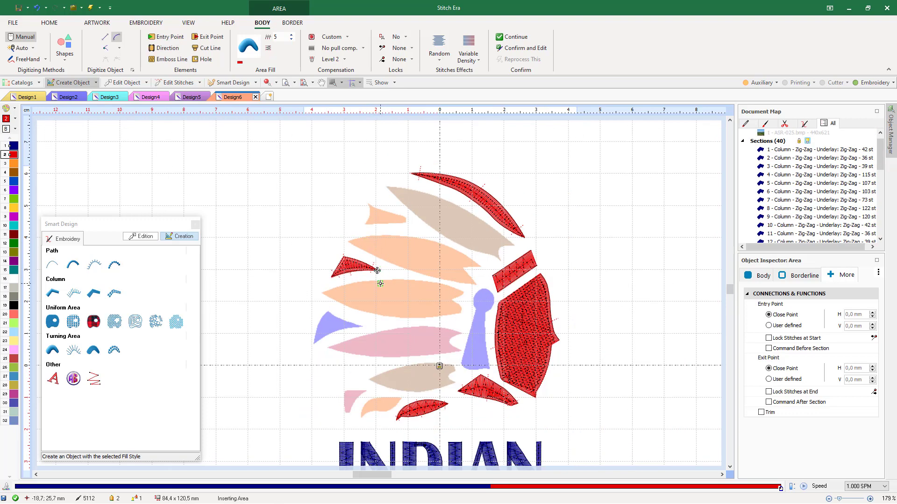
{"action": "left_click", "coordinate": [15, 164]}
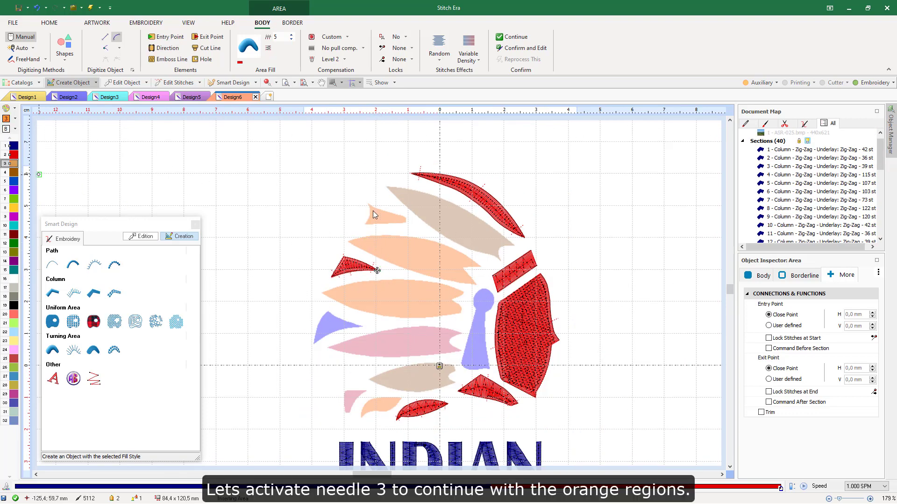
{"action": "scroll", "coordinate": [374, 218], "scroll_direction": "up", "scroll_amount": 3}
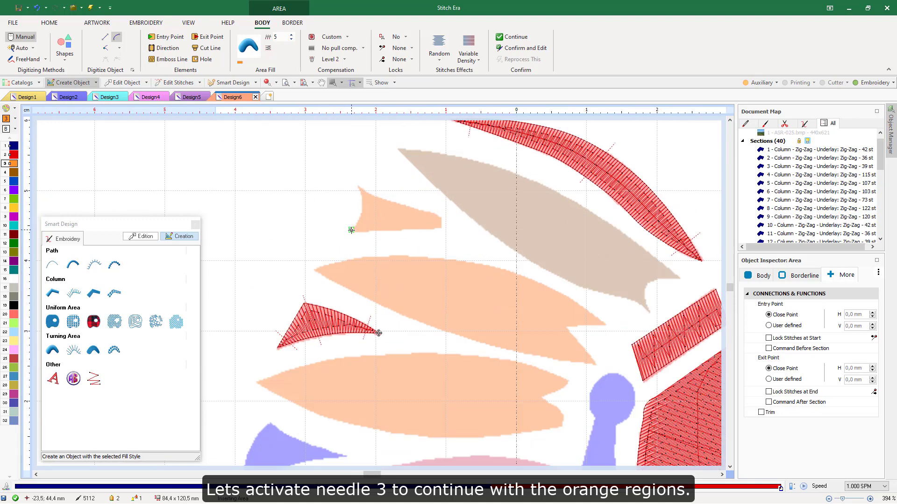
{"action": "left_click", "coordinate": [395, 229]}
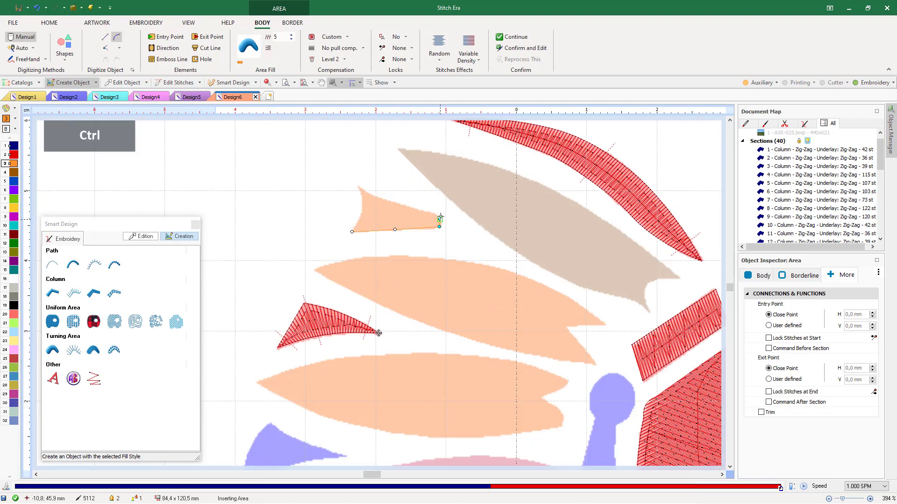
{"action": "left_click", "coordinate": [440, 216], "text": "ctrl"}
{"action": "left_click", "coordinate": [404, 205]}
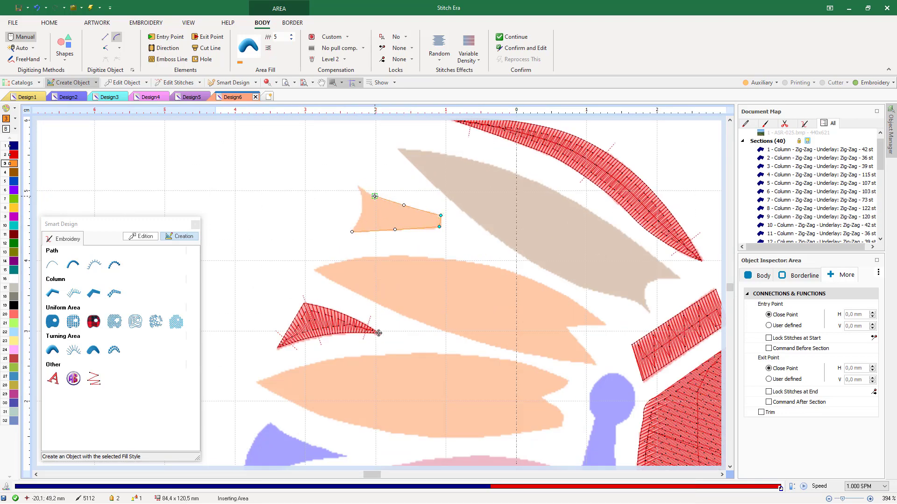
{"action": "left_click", "coordinate": [375, 197]}
{"action": "left_click", "coordinate": [362, 209]}
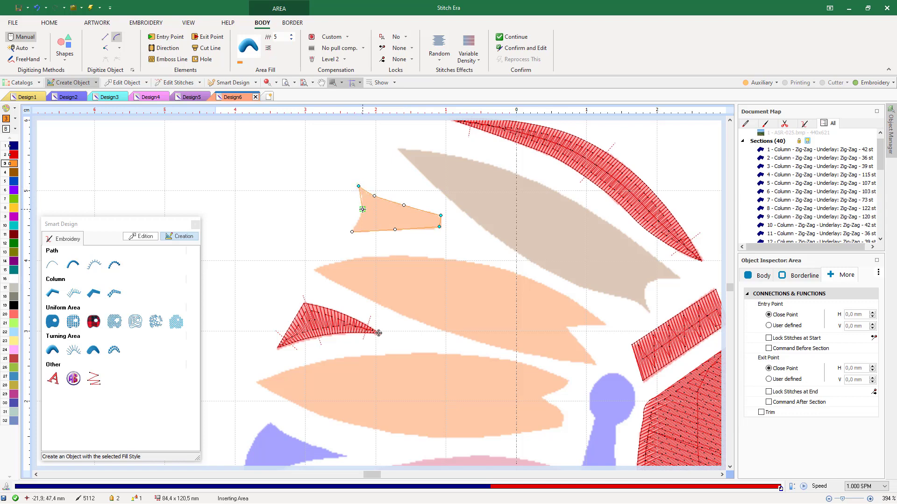
{"action": "left_click", "coordinate": [351, 230], "text": "ctrl"}
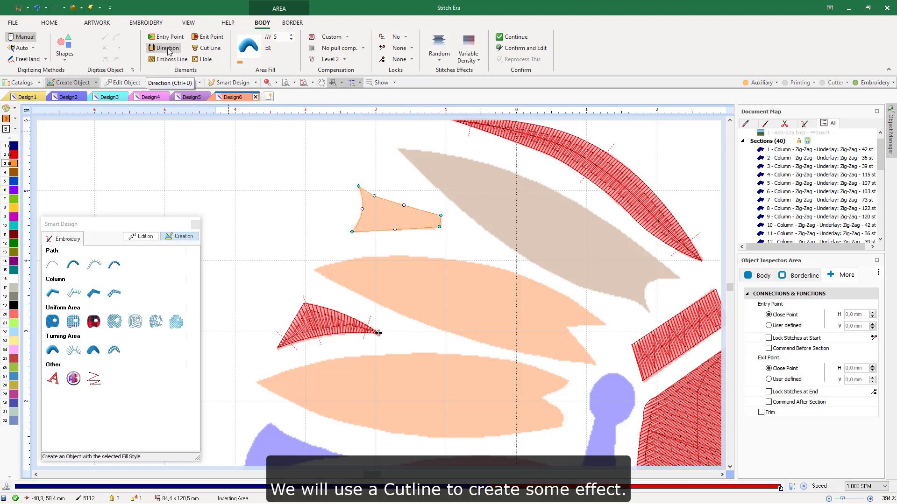
Add a cut line lengthwise through the small orange feather, from its notched edge to its narrow end
{"action": "left_click", "coordinate": [205, 48]}
{"action": "left_click", "coordinate": [362, 210]}
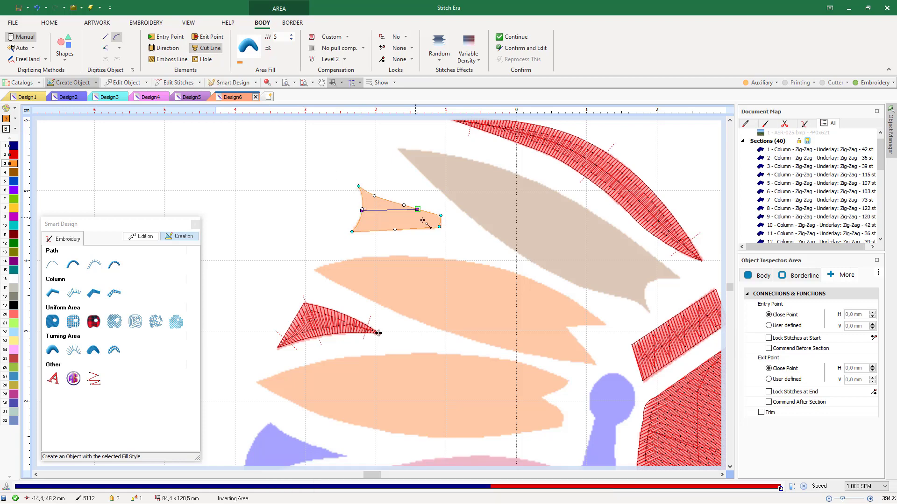
{"action": "right_click", "coordinate": [443, 222]}
Add three stitch direction lines on each side of the small orange feather's cut line, generate the stitches and preview them in 3D
{"action": "left_click", "coordinate": [167, 49]}
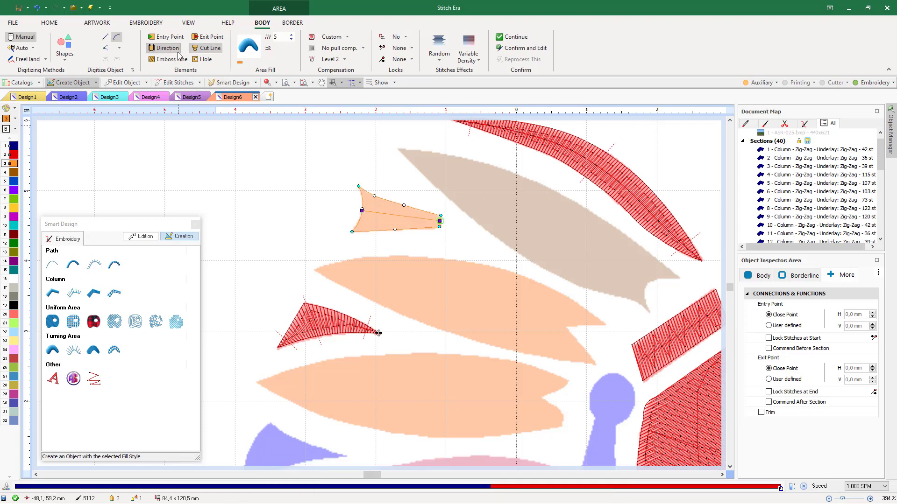
{"action": "mouse_move", "coordinate": [352, 222]}
{"action": "left_mouse_down"}
{"action": "mouse_move", "coordinate": [363, 237]}
{"action": "mouse_move", "coordinate": [390, 238]}
{"action": "left_mouse_up"}
{"action": "left_click_drag", "start_coordinate": [433, 216], "coordinate": [430, 232]}
{"action": "mouse_move", "coordinate": [358, 197]}
{"action": "left_mouse_down"}
{"action": "mouse_move", "coordinate": [371, 188]}
{"action": "mouse_move", "coordinate": [388, 197]}
{"action": "left_mouse_up"}
{"action": "left_click", "coordinate": [371, 188]}
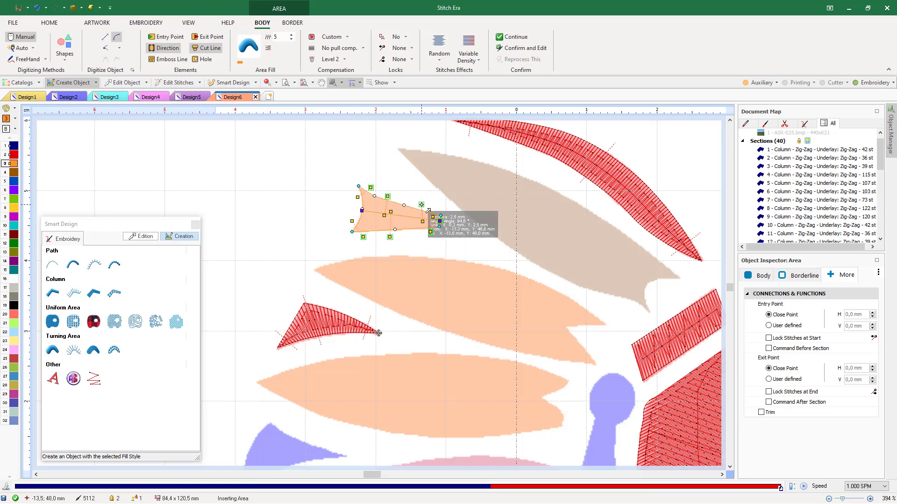
{"action": "key", "text": "Return"}
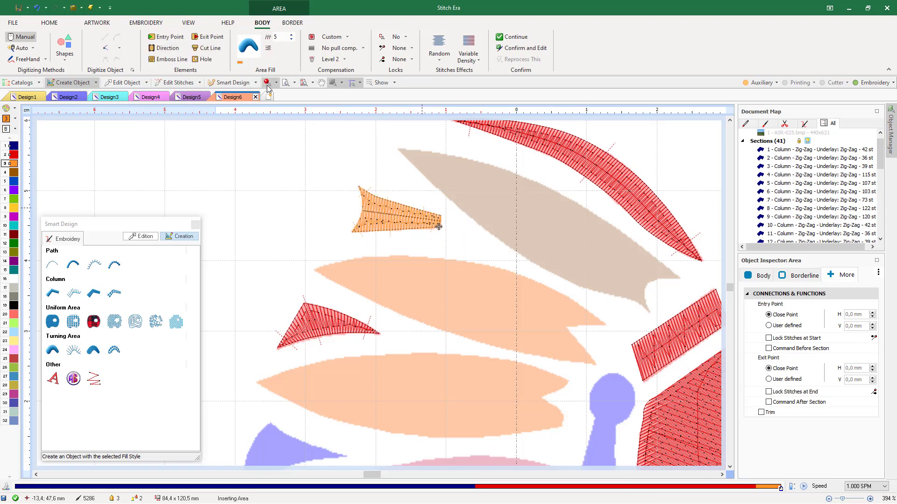
{"action": "left_click", "coordinate": [267, 84]}
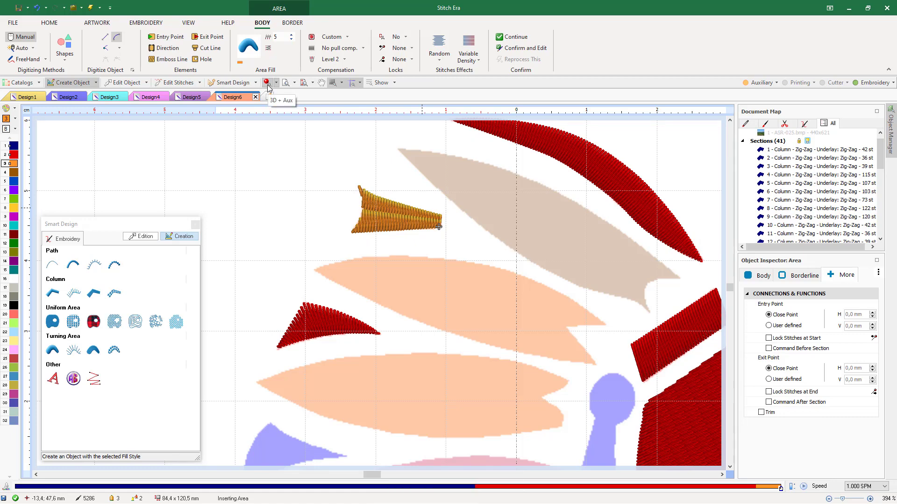
{"action": "left_click", "coordinate": [267, 83]}
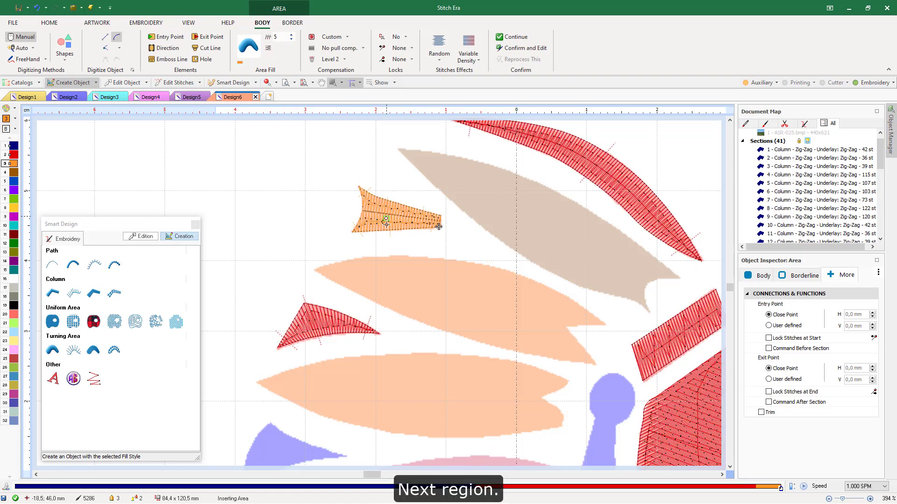
Outline the upper large orange feather as a turning area, with curve nodes along both edges and corner nodes at its pointed tip and notched end
{"action": "left_click", "coordinate": [316, 271]}
{"action": "left_click", "coordinate": [434, 327]}
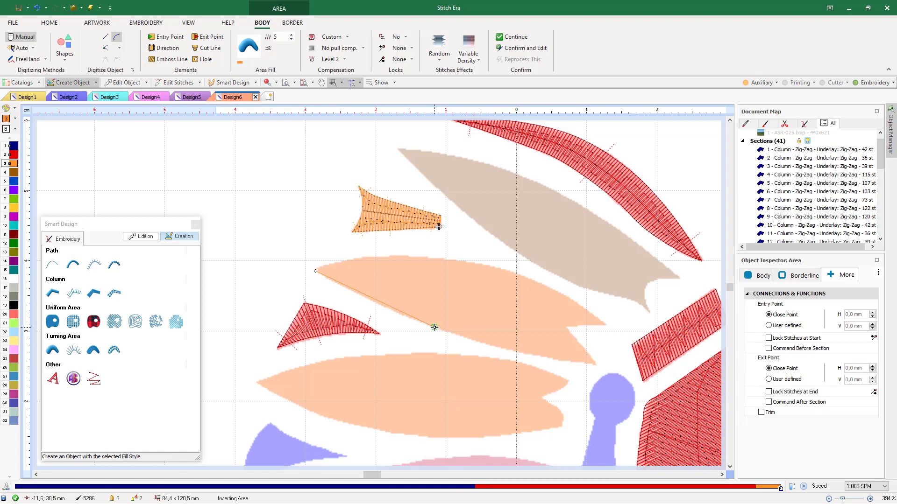
{"action": "left_click", "coordinate": [530, 355]}
{"action": "left_click", "coordinate": [595, 365], "text": "ctrl"}
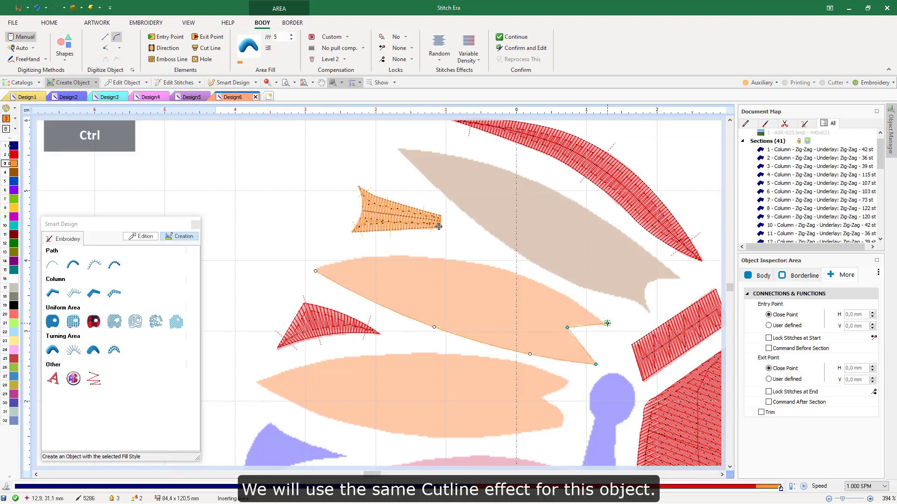
{"action": "left_click", "coordinate": [538, 283]}
{"action": "left_click", "coordinate": [449, 260]}
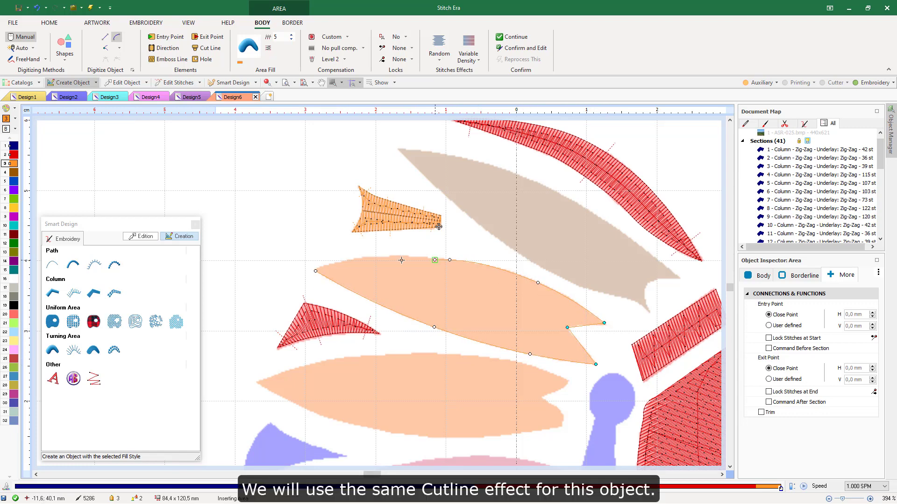
{"action": "left_click", "coordinate": [364, 259]}
{"action": "left_click", "coordinate": [315, 271], "text": "ctrl"}
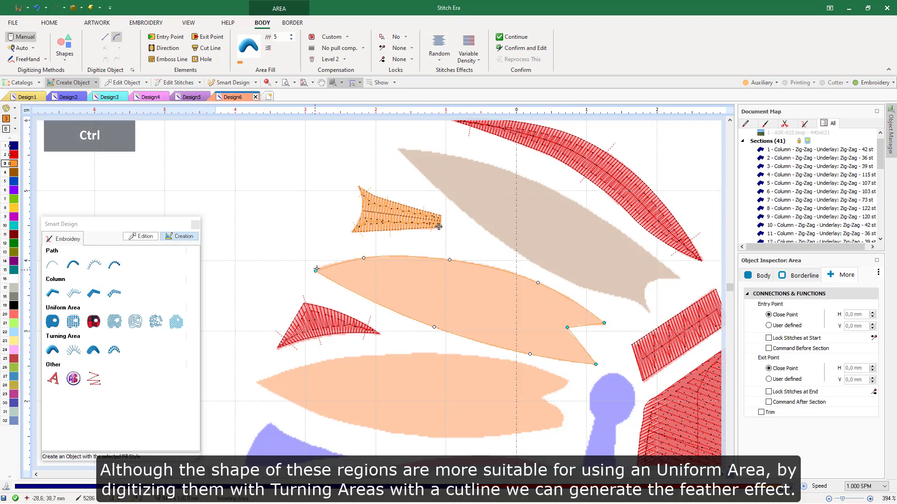
Add a cut line lengthwise through the upper large orange feather, from its pointed tip to the notch
{"action": "left_click", "coordinate": [206, 49]}
{"action": "left_click", "coordinate": [327, 269]}
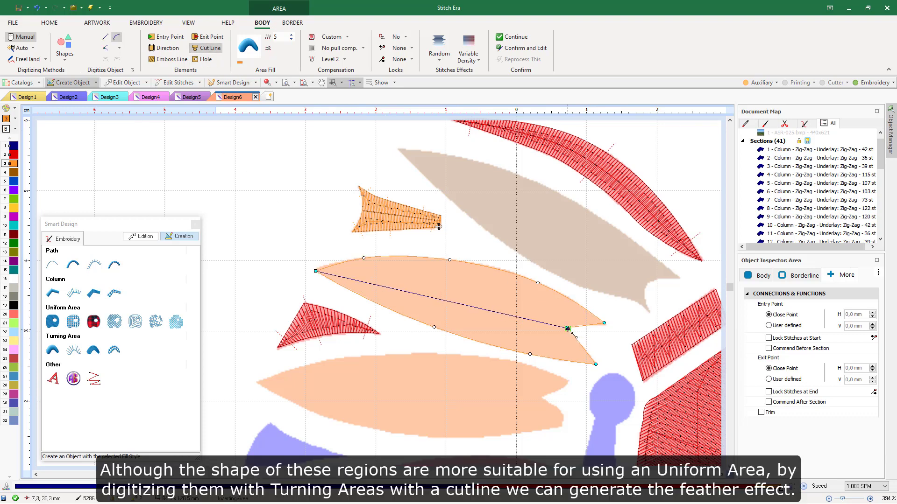
{"action": "left_click", "coordinate": [567, 329]}
Add three stitch direction lines across the lower half of the upper large orange feather, at its tip, middle and notched end
{"action": "left_click", "coordinate": [166, 48]}
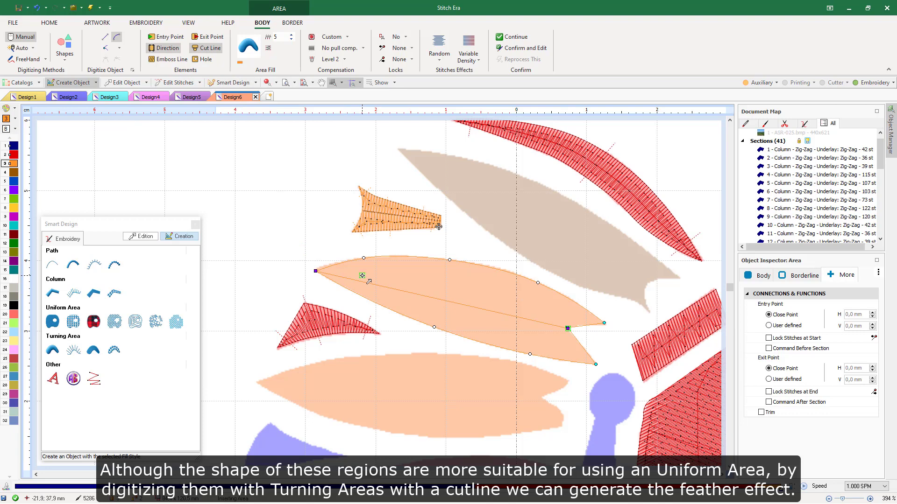
{"action": "left_click", "coordinate": [346, 273]}
{"action": "left_click", "coordinate": [356, 298]}
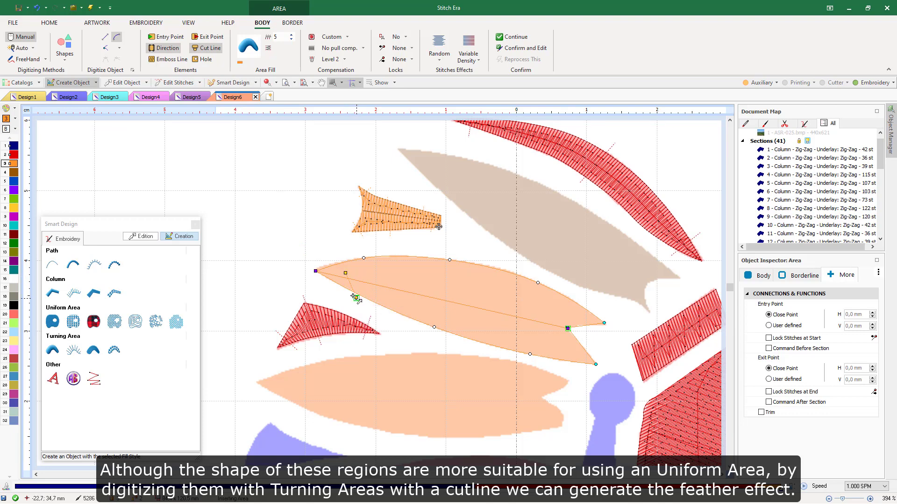
{"action": "left_click", "coordinate": [442, 293]}
{"action": "left_click", "coordinate": [431, 340]}
{"action": "left_click", "coordinate": [589, 340]}
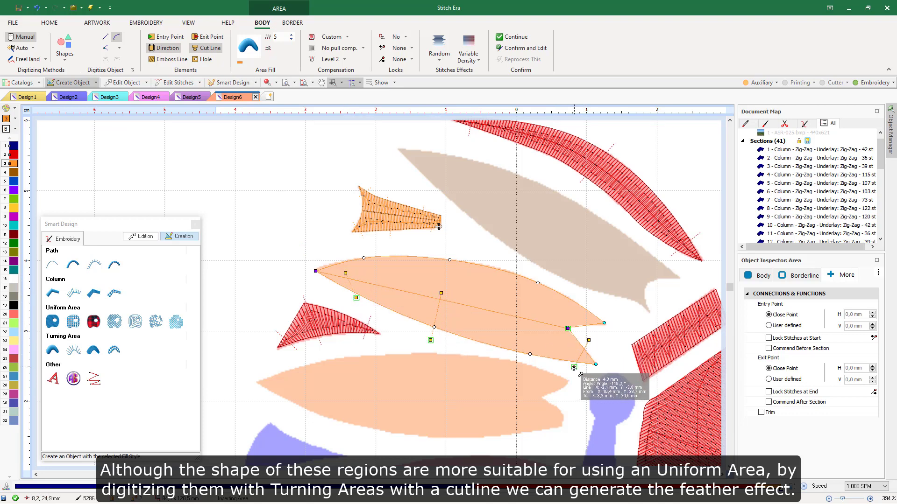
{"action": "left_click", "coordinate": [573, 368]}
Add stitch direction lines across the same feather's upper half at the notched end and middle, generate the stitches and preview them in 3D
{"action": "left_click", "coordinate": [594, 308]}
{"action": "left_click", "coordinate": [588, 330]}
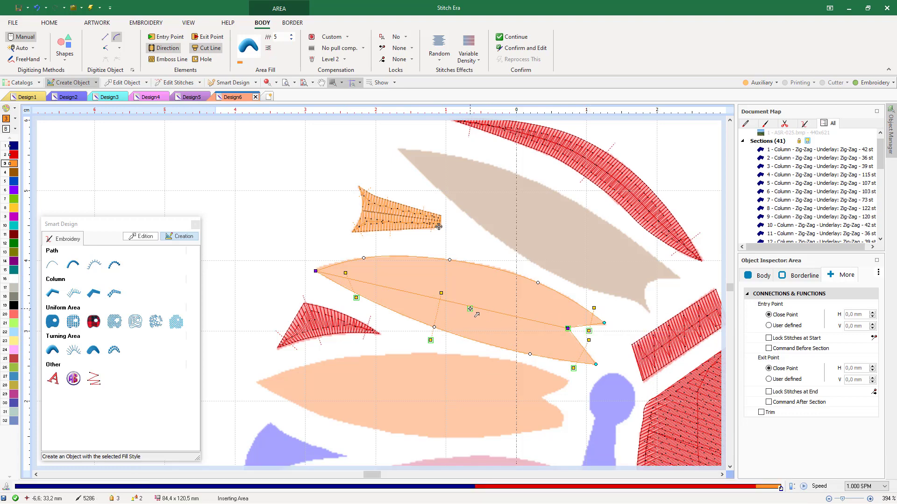
{"action": "left_click", "coordinate": [470, 310]}
{"action": "left_click", "coordinate": [484, 259]}
{"action": "key", "text": "Return"}
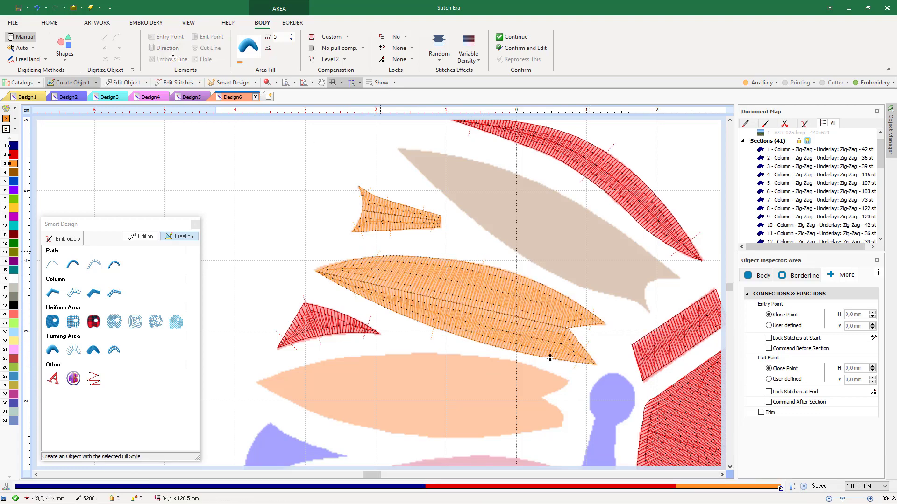
{"action": "left_click", "coordinate": [267, 83]}
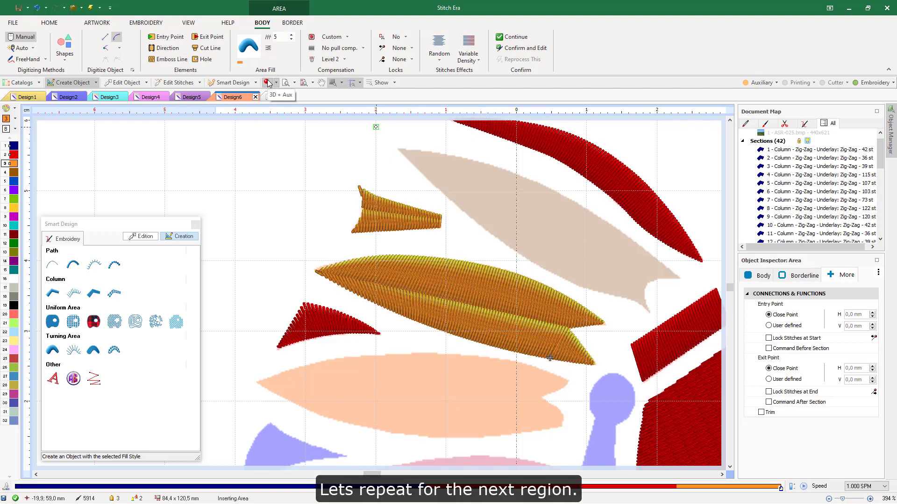
{"action": "left_click", "coordinate": [267, 83]}
Outline the lower large orange feather as a turning area, with curve nodes along its edges and corner nodes at the notched end
{"action": "left_click", "coordinate": [257, 384]}
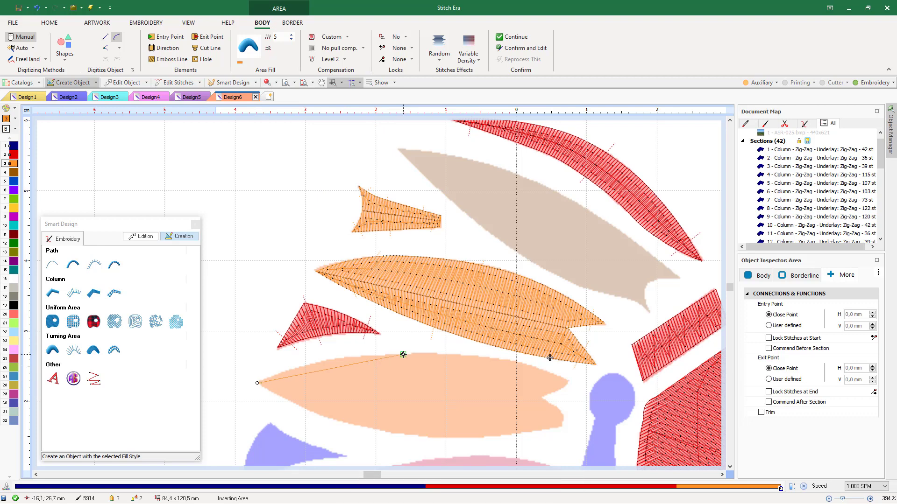
{"action": "left_click", "coordinate": [365, 356]}
{"action": "left_click", "coordinate": [461, 356]}
{"action": "left_click", "coordinate": [541, 397], "text": "ctrl"}
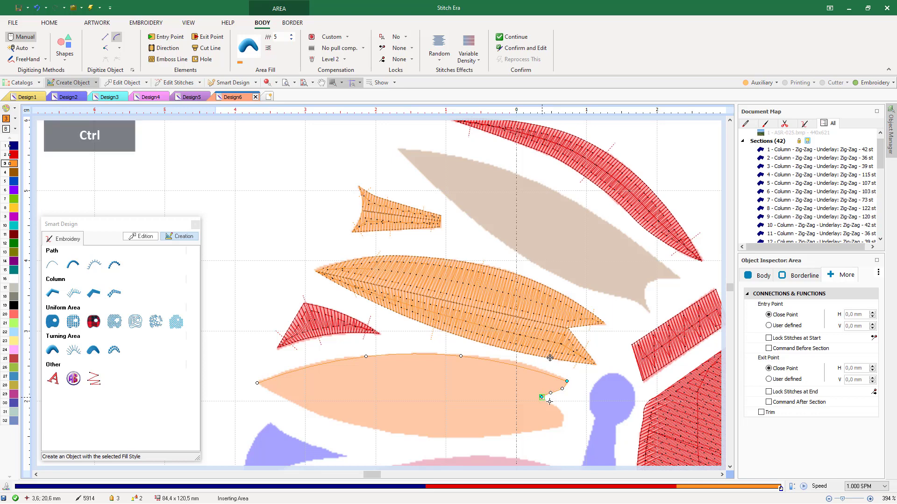
{"action": "left_click", "coordinate": [555, 407]}
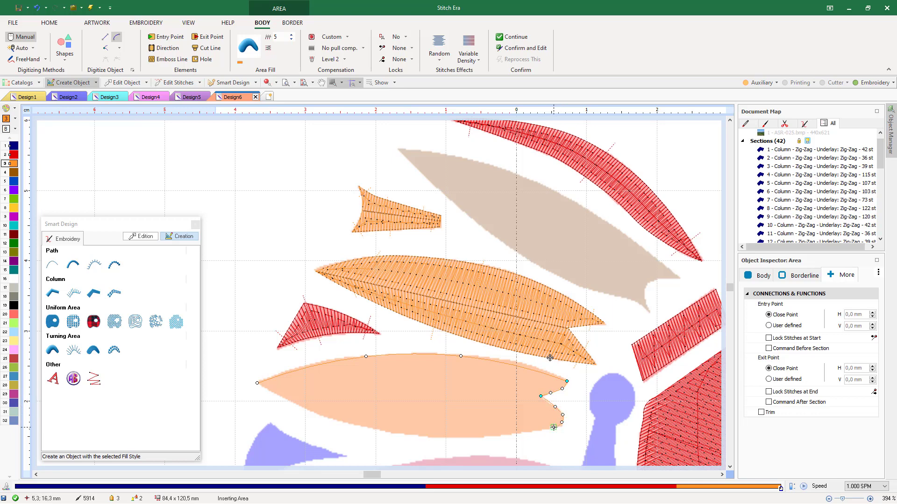
{"action": "key", "text": "BackSpace"}
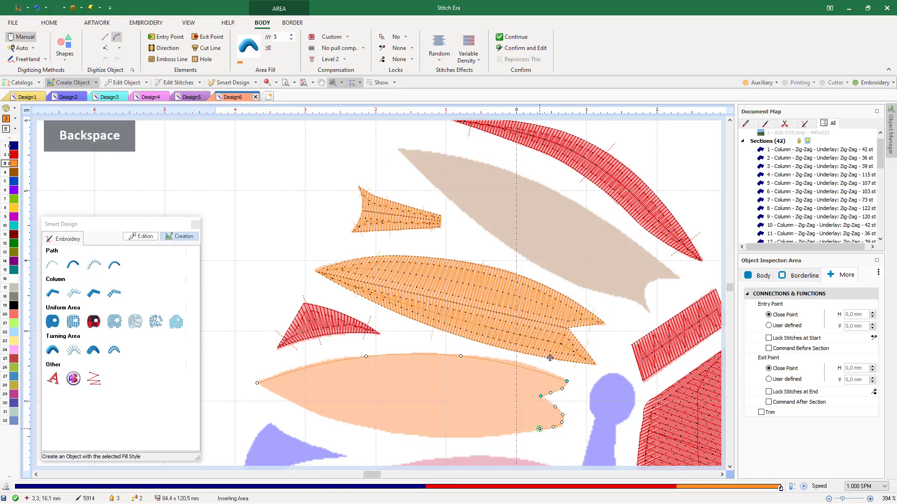
{"action": "left_click", "coordinate": [551, 427], "text": "ctrl"}
{"action": "left_click", "coordinate": [508, 434]}
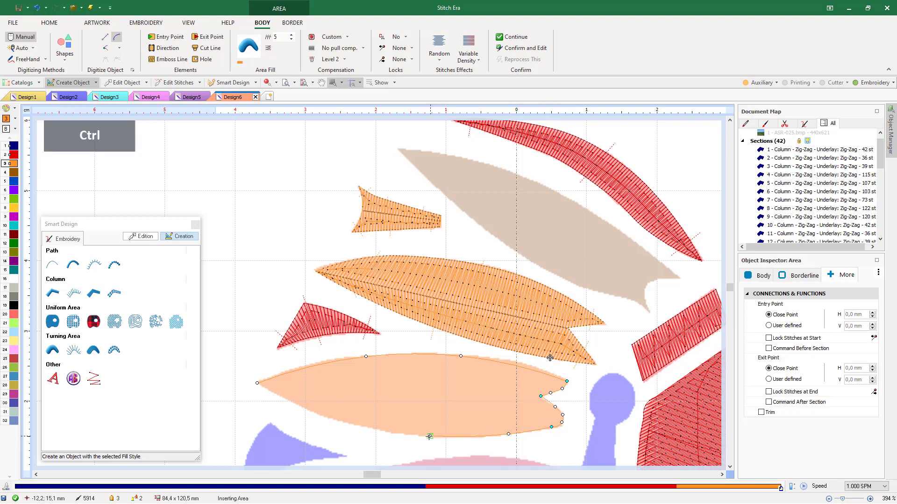
{"action": "left_click", "coordinate": [428, 436]}
{"action": "left_click", "coordinate": [351, 425]}
{"action": "key", "text": "ctrl"}
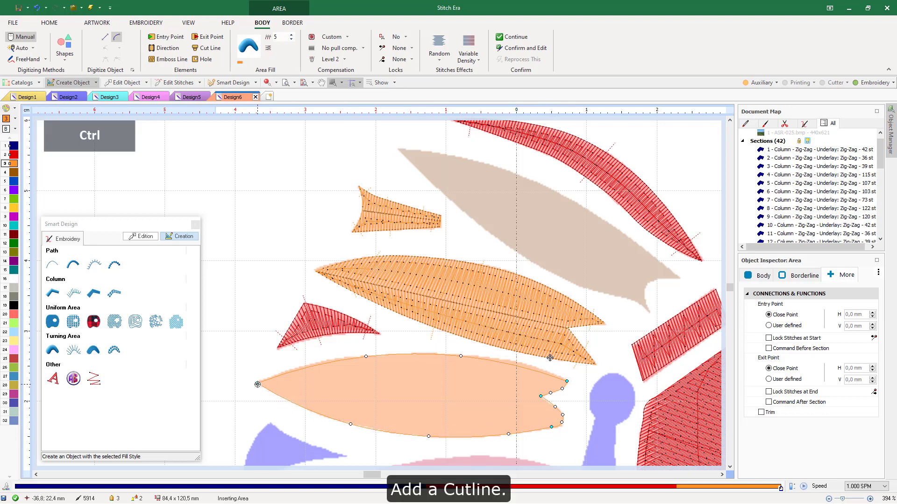
Add a cut line lengthwise through the lower large orange feather, from its pointed tip to the notch
{"action": "left_click", "coordinate": [209, 48]}
{"action": "left_click", "coordinate": [257, 384]}
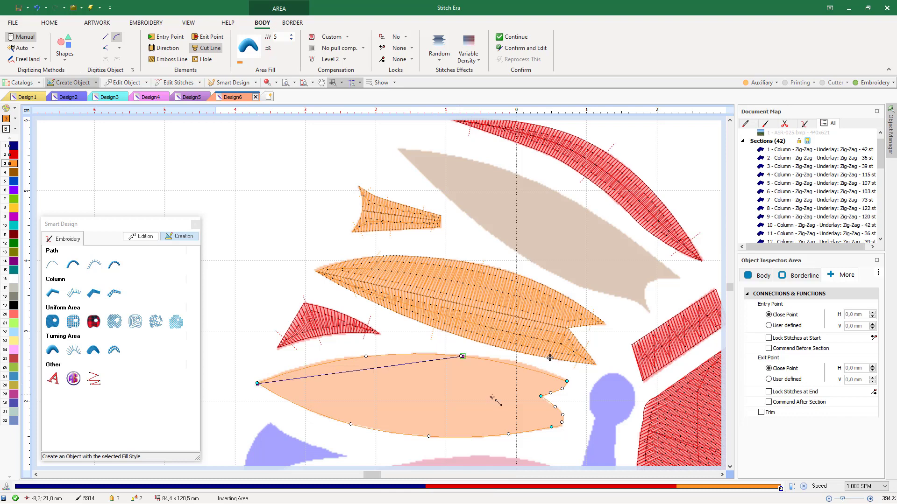
{"action": "left_click", "coordinate": [540, 396]}
Add stitch direction lines near the tip and across the middle of the lower large orange feather, on each side of its cut line
{"action": "left_click", "coordinate": [164, 47]}
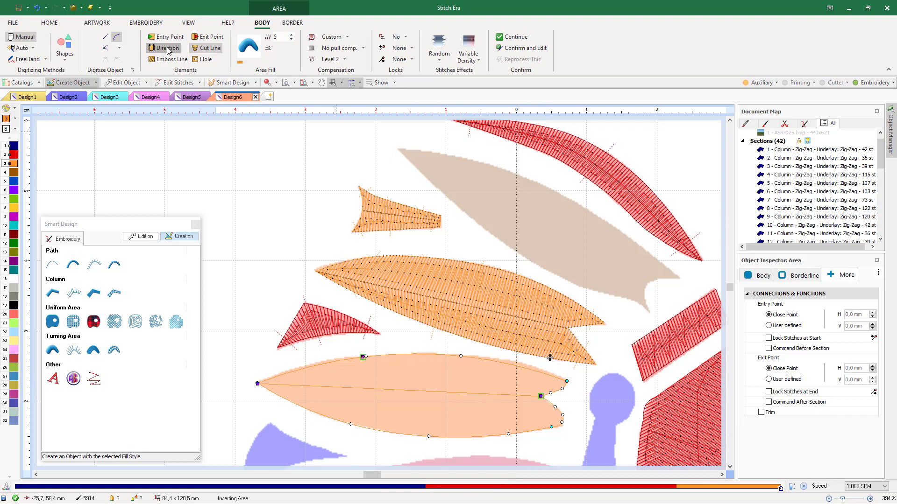
{"action": "left_click", "coordinate": [276, 367]}
{"action": "left_click", "coordinate": [299, 388]}
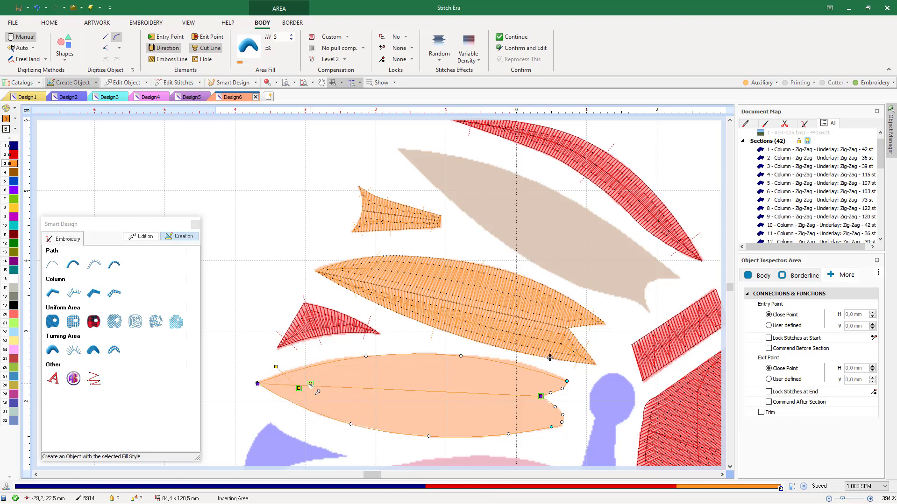
{"action": "left_click", "coordinate": [311, 384]}
{"action": "left_click", "coordinate": [286, 408]}
{"action": "left_click", "coordinate": [417, 349]}
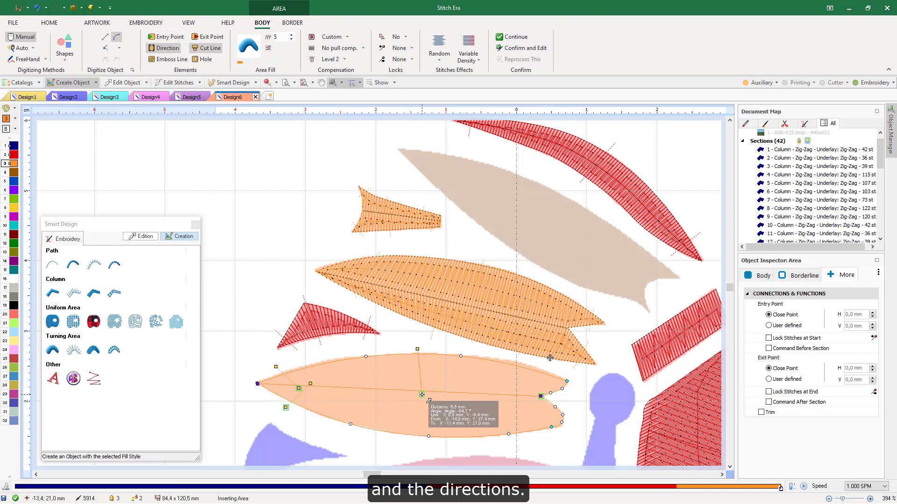
{"action": "left_click", "coordinate": [418, 395]}
{"action": "left_click", "coordinate": [409, 385]}
{"action": "left_click", "coordinate": [410, 441]}
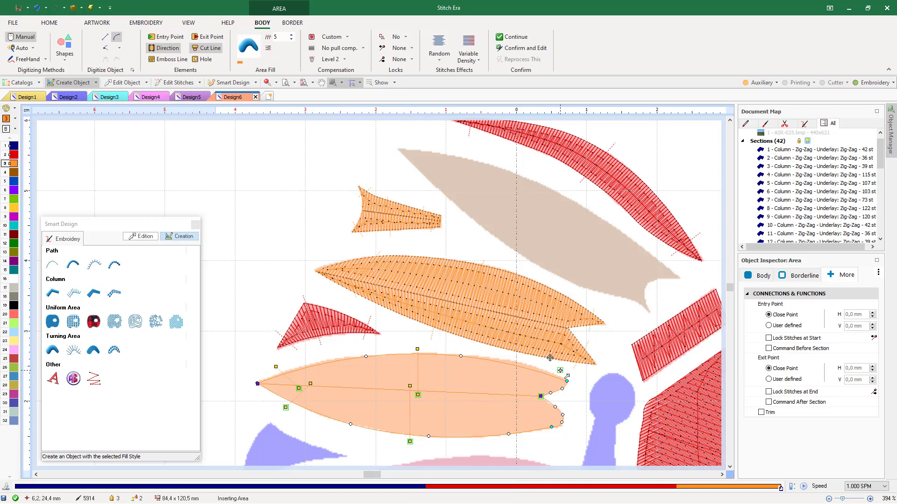
Add a direction line on each side of the cut line at the notched end, generate the stitches and preview them in 3D
{"action": "left_click", "coordinate": [557, 373]}
{"action": "left_click", "coordinate": [555, 398]}
{"action": "left_click", "coordinate": [560, 405]}
{"action": "key", "text": "Return"}
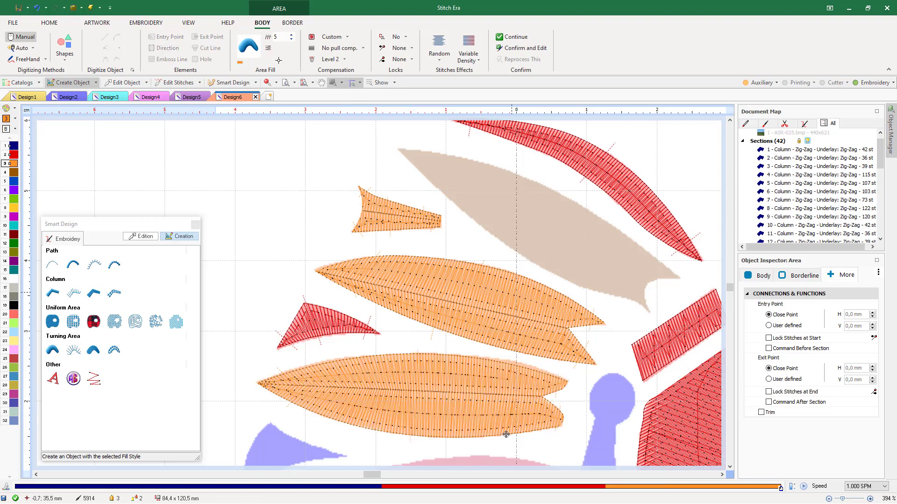
{"action": "left_click", "coordinate": [269, 82]}
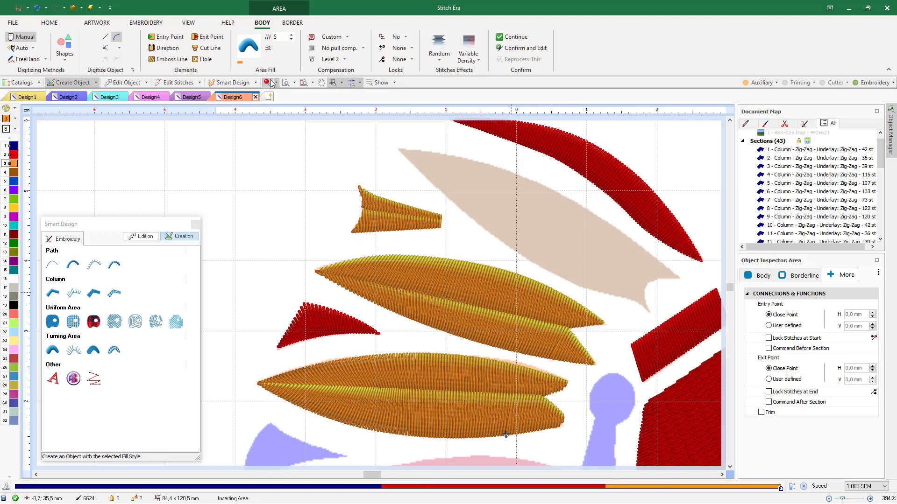
{"action": "left_click", "coordinate": [269, 83]}
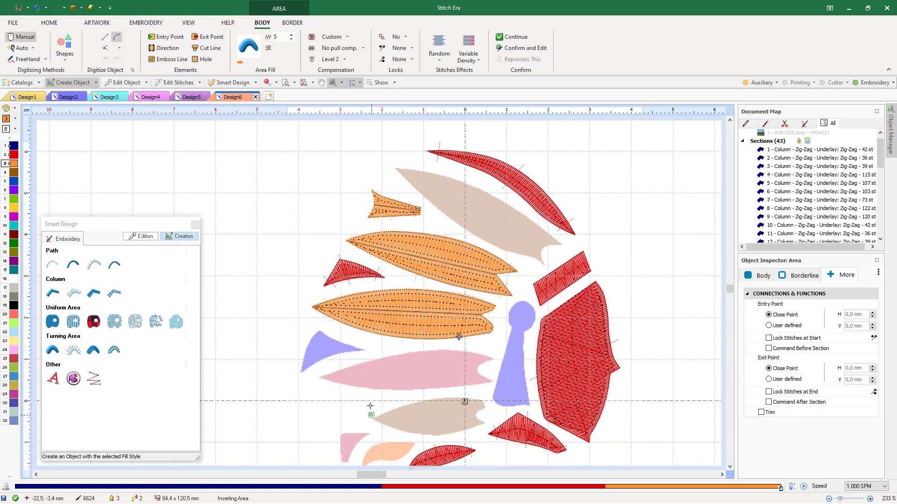
Outline the small curved orange region below the brown feather as a turning area, with curve nodes along its edges and corner nodes at both tips
{"action": "scroll", "coordinate": [373, 435], "scroll_direction": "down", "scroll_amount": 2}
{"action": "scroll", "coordinate": [372, 428], "scroll_direction": "up", "scroll_amount": 5}
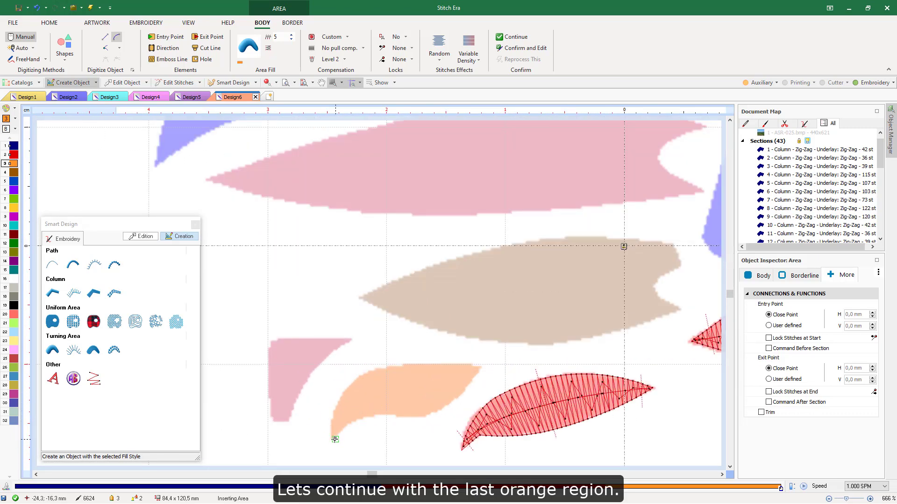
{"action": "left_click", "coordinate": [333, 441]}
{"action": "left_click", "coordinate": [365, 416]}
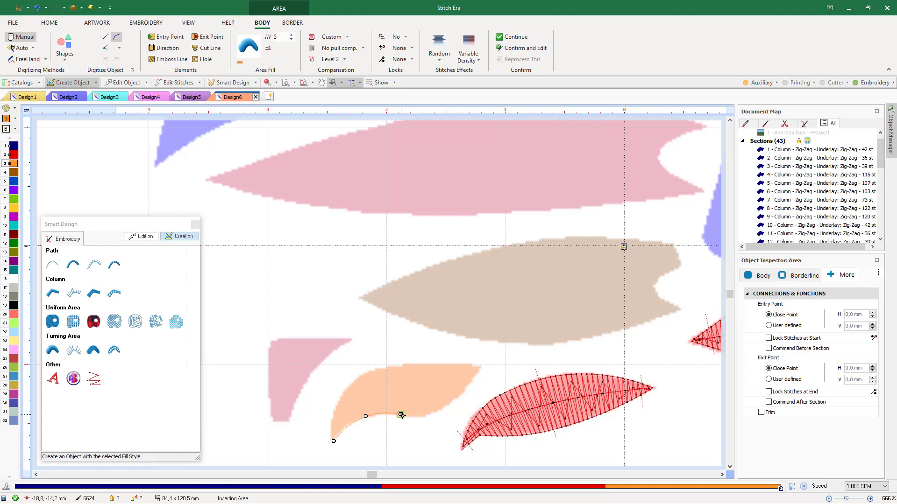
{"action": "left_click", "coordinate": [397, 415]}
{"action": "left_click", "coordinate": [480, 368], "text": "ctrl"}
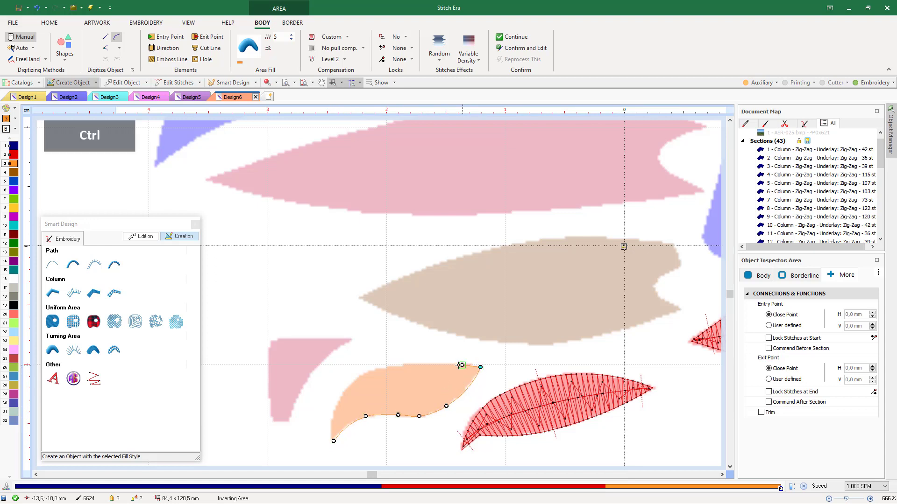
{"action": "left_click", "coordinate": [434, 364]}
{"action": "left_click", "coordinate": [382, 368]}
{"action": "left_click", "coordinate": [344, 395]}
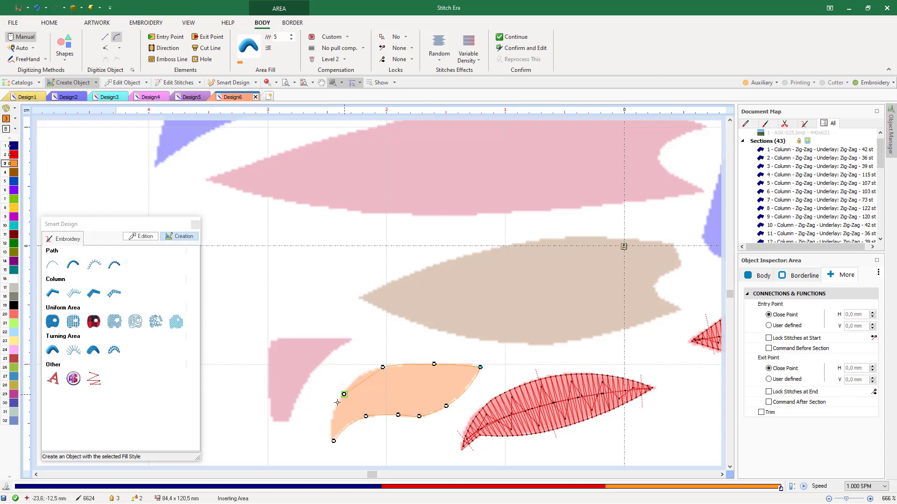
{"action": "left_click", "coordinate": [332, 440], "text": "ctrl"}
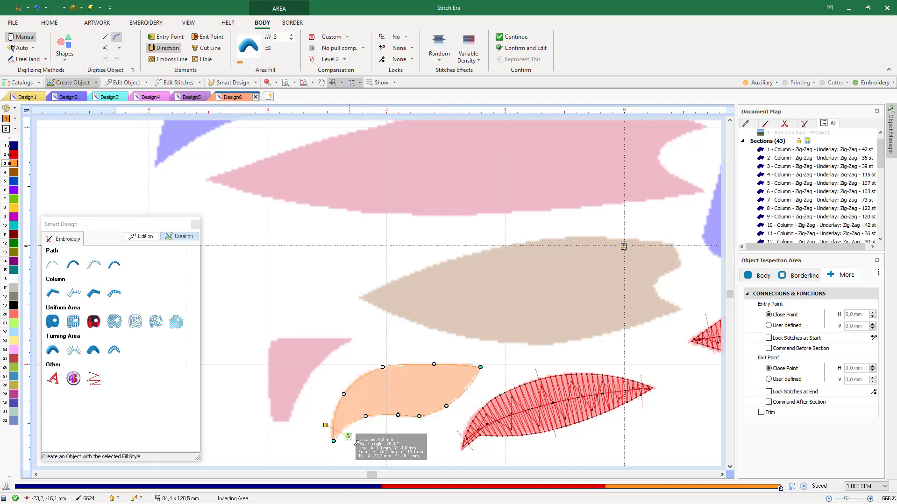
Add stitch direction lines across the small curved orange region, from its narrow lower tip to its upper tip, and generate the stitches
{"action": "left_click", "coordinate": [376, 360]}
{"action": "left_click", "coordinate": [384, 423]}
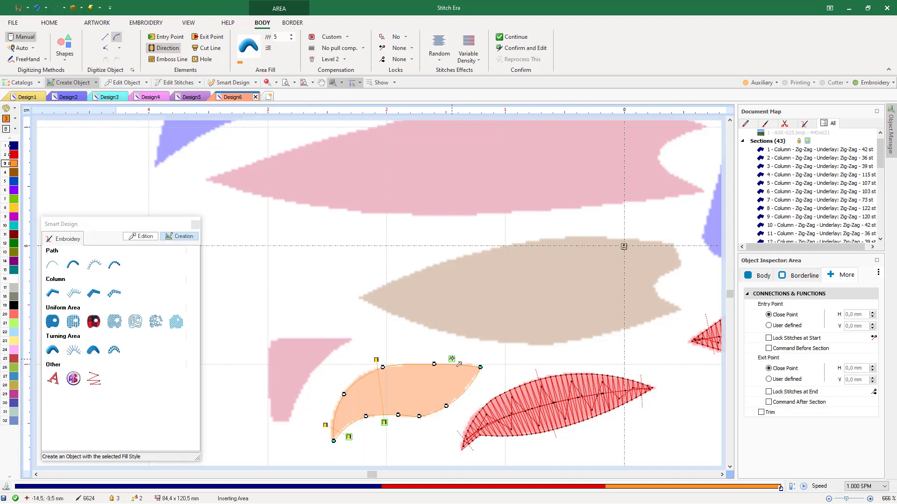
{"action": "left_click", "coordinate": [452, 358]}
{"action": "key", "text": "Return"}
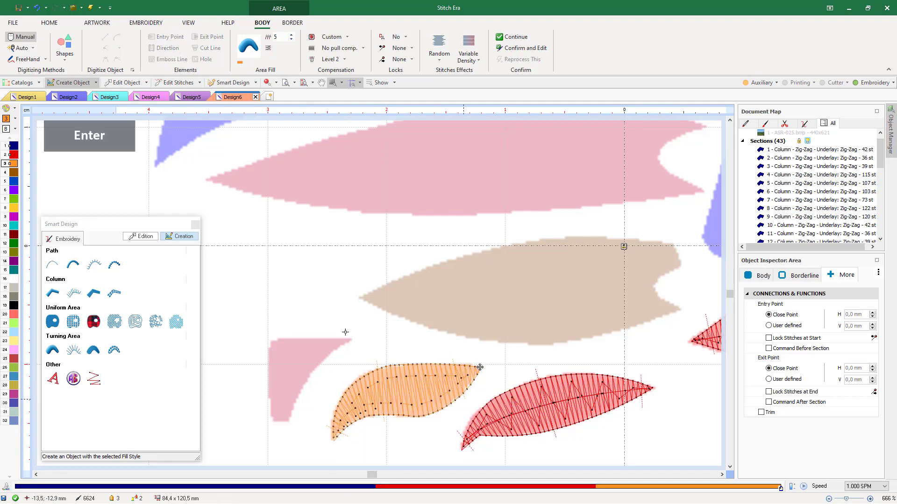
Activate needle 4 and outline the lower brown feather as a turning area, with curve nodes along its edges and corner nodes at its ends
{"action": "scroll", "coordinate": [347, 337], "scroll_direction": "down", "scroll_amount": 3}
{"action": "scroll", "coordinate": [346, 340], "scroll_direction": "down", "scroll_amount": 4}
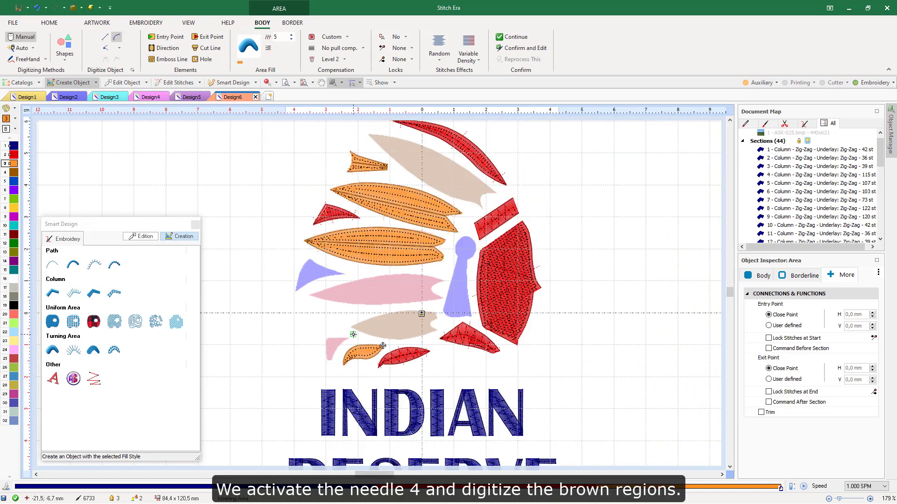
{"action": "left_click", "coordinate": [14, 173]}
{"action": "scroll", "coordinate": [387, 331], "scroll_direction": "up", "scroll_amount": 3}
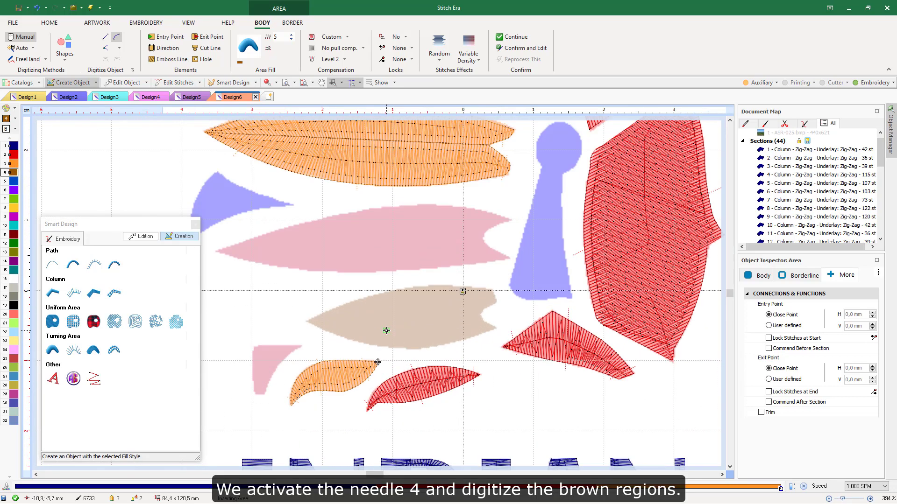
{"action": "left_click", "coordinate": [309, 322]}
{"action": "left_click", "coordinate": [366, 344]}
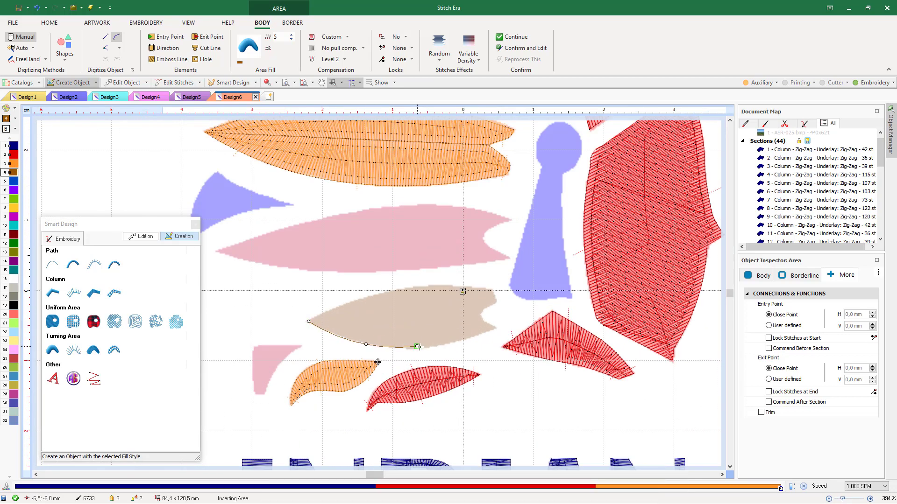
{"action": "left_click", "coordinate": [421, 348]}
{"action": "key", "text": "ctrl"}
{"action": "key", "text": "ctrl"}
{"action": "left_click", "coordinate": [491, 290], "text": "ctrl"}
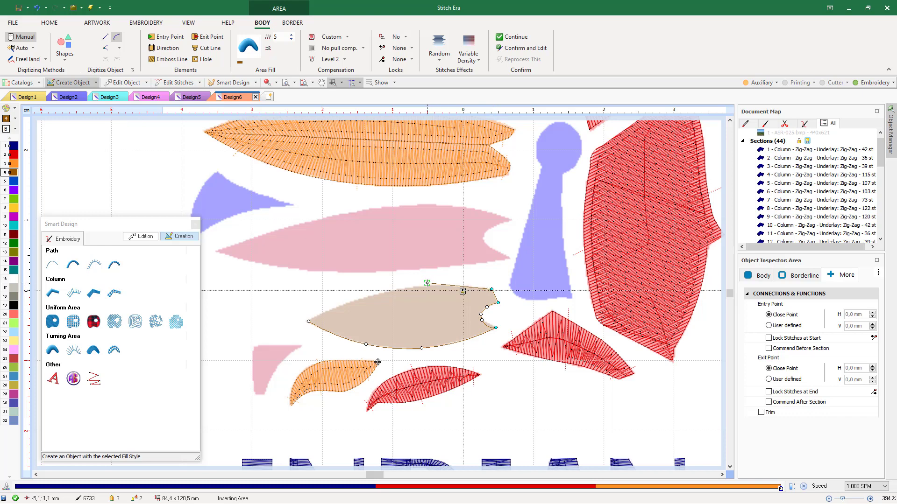
{"action": "left_click", "coordinate": [424, 286]}
{"action": "left_click", "coordinate": [368, 297]}
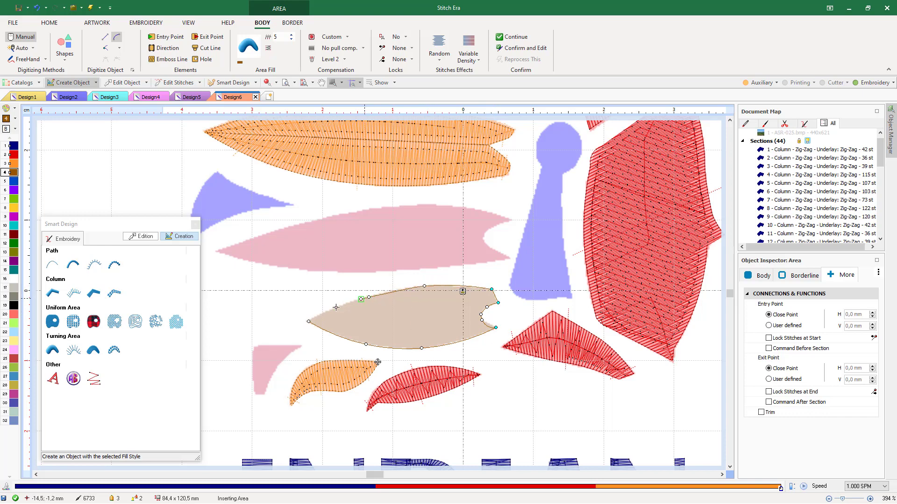
{"action": "left_click", "coordinate": [309, 322], "text": "ctrl"}
Add a cut line lengthwise through the lower brown feather, from its pointed tip to the notch
{"action": "left_click", "coordinate": [207, 47]}
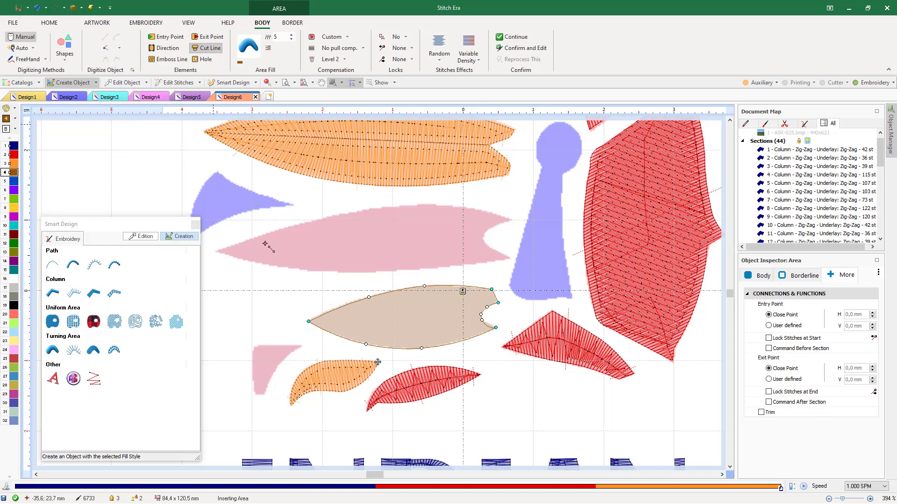
{"action": "left_click", "coordinate": [308, 321]}
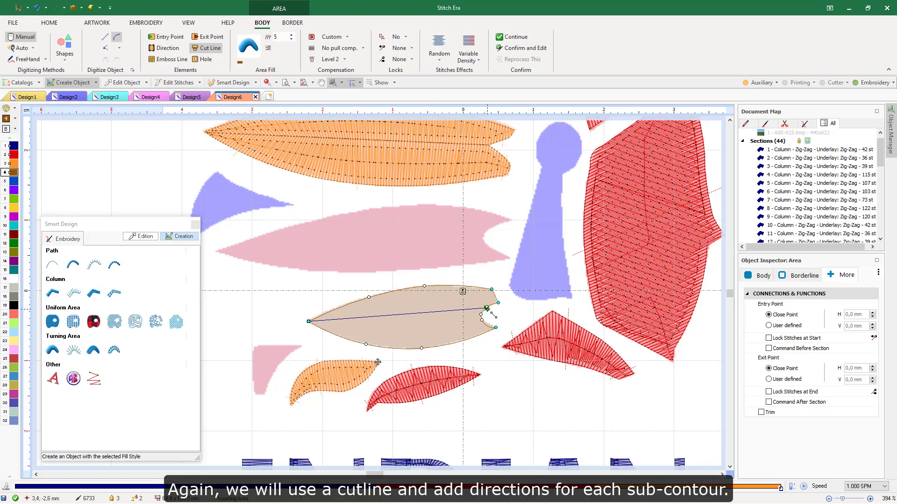
{"action": "left_click", "coordinate": [481, 315]}
Add stitch direction lines across both halves of the lower brown feather, from its pointed tip to the notch, and generate the stitches
{"action": "left_click", "coordinate": [154, 49]}
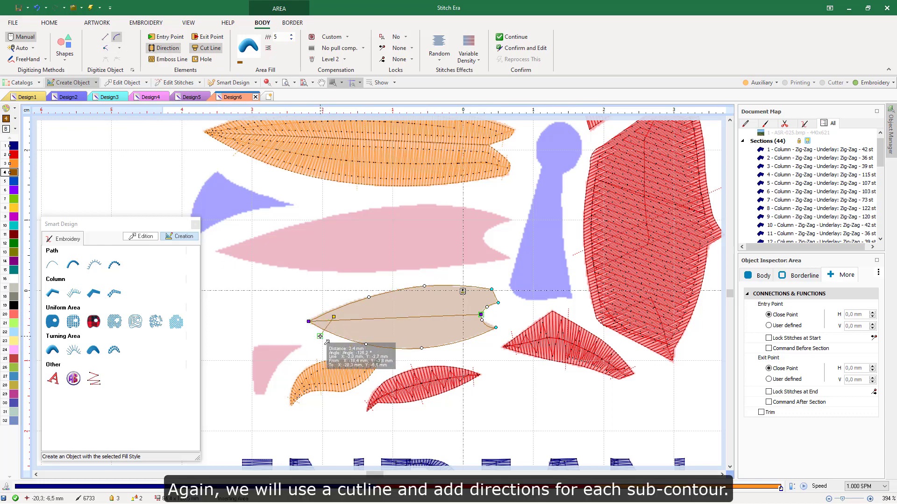
{"action": "left_click", "coordinate": [319, 336]}
{"action": "left_click", "coordinate": [332, 303]}
{"action": "left_click", "coordinate": [343, 322]}
{"action": "left_click", "coordinate": [393, 316]}
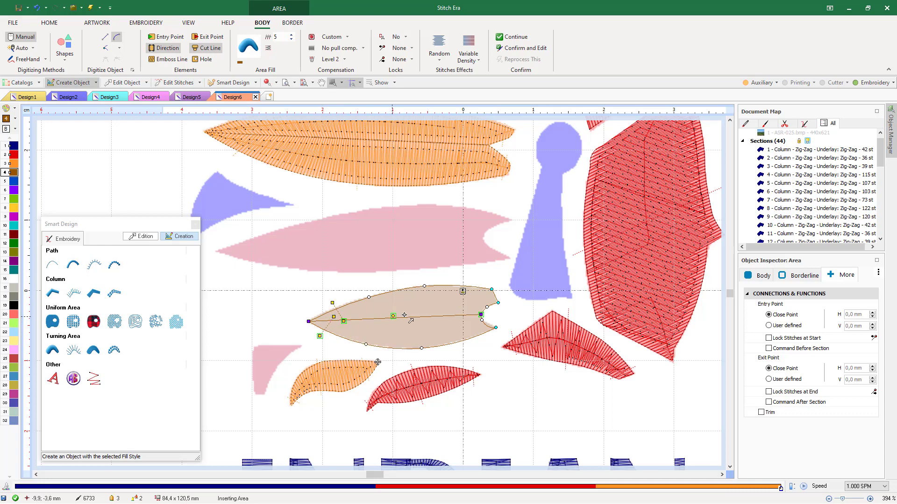
{"action": "left_click", "coordinate": [404, 354]}
{"action": "left_click", "coordinate": [411, 283]}
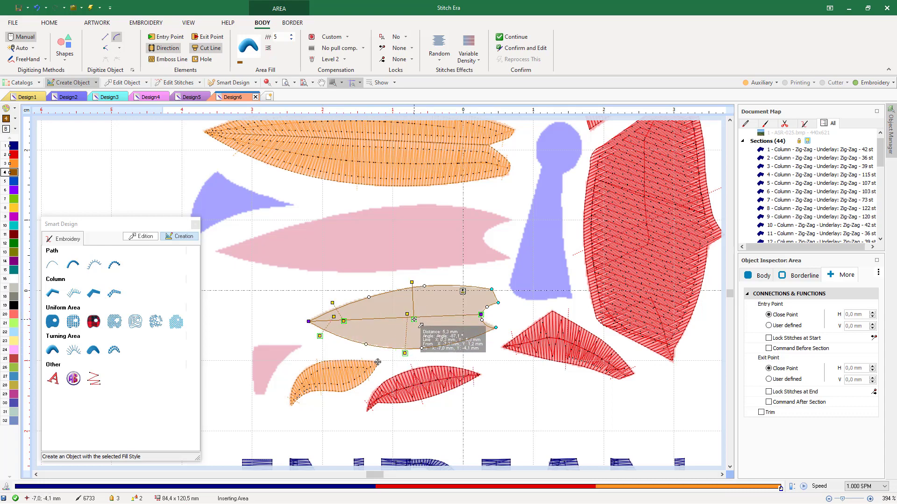
{"action": "left_click", "coordinate": [413, 319]}
{"action": "left_click", "coordinate": [484, 286]}
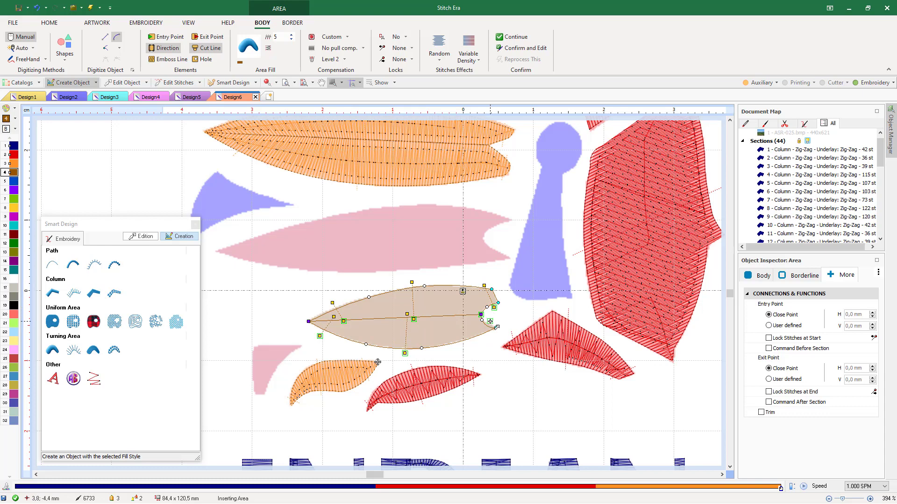
{"action": "left_click", "coordinate": [488, 321]}
{"action": "key", "text": "Return"}
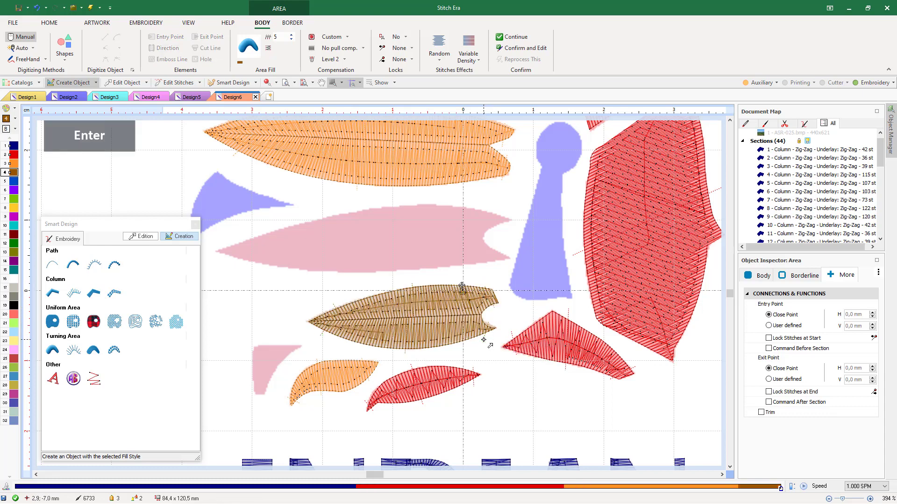
Outline the upper brown feather as a turning area, with curve nodes along its edges and notch and corner nodes at its tips
{"action": "scroll", "coordinate": [415, 358], "scroll_direction": "down", "scroll_amount": 4}
{"action": "scroll", "coordinate": [472, 199], "scroll_direction": "up", "scroll_amount": 4}
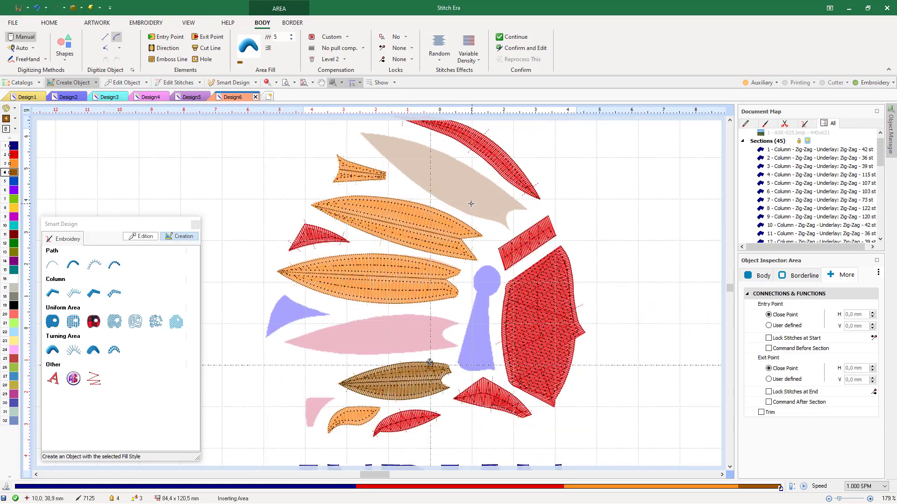
{"action": "scroll", "coordinate": [449, 230], "scroll_direction": "down", "scroll_amount": 4}
{"action": "scroll", "coordinate": [374, 160], "scroll_direction": "up", "scroll_amount": 4}
{"action": "left_click", "coordinate": [373, 160]}
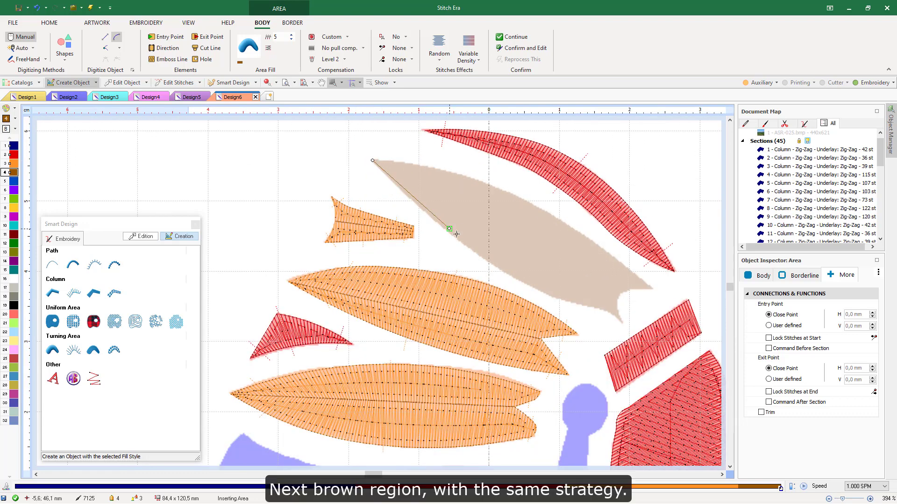
{"action": "left_click", "coordinate": [453, 237]}
{"action": "left_click", "coordinate": [516, 278]}
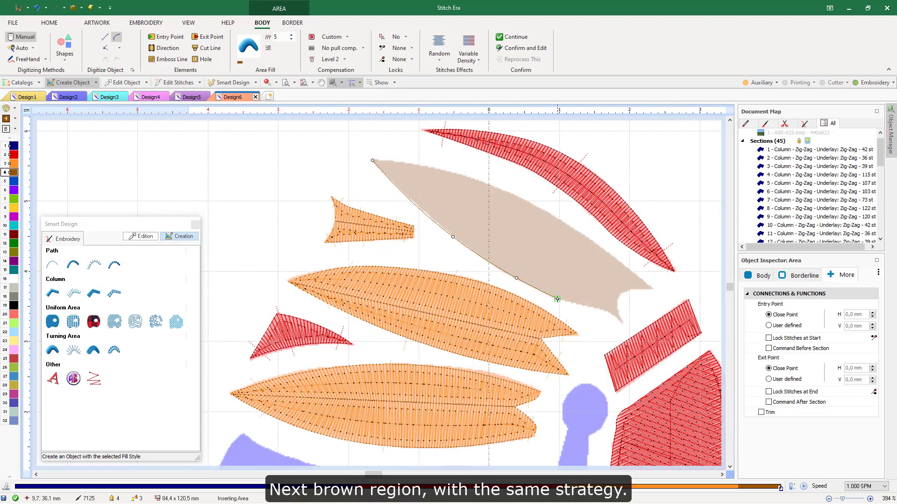
{"action": "left_click", "coordinate": [556, 298]}
{"action": "left_click", "coordinate": [597, 307]}
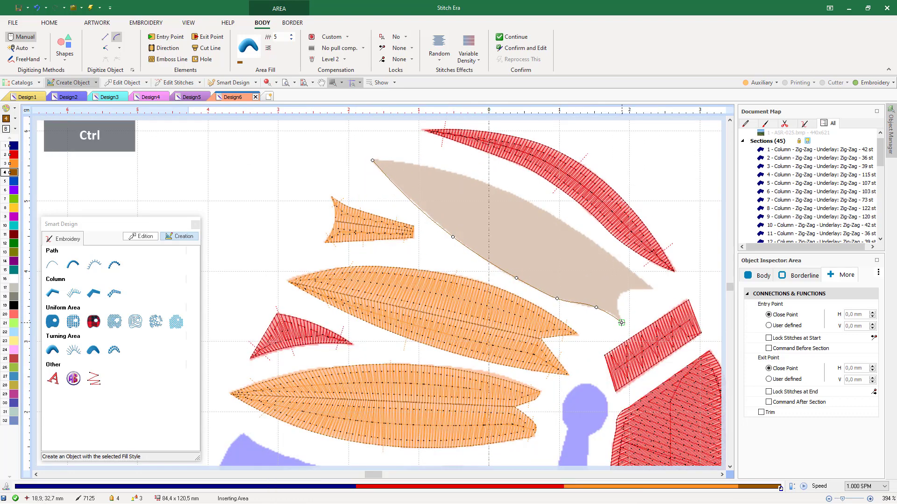
{"action": "left_click", "coordinate": [623, 321], "text": "ctrl"}
{"action": "left_click", "coordinate": [617, 305]}
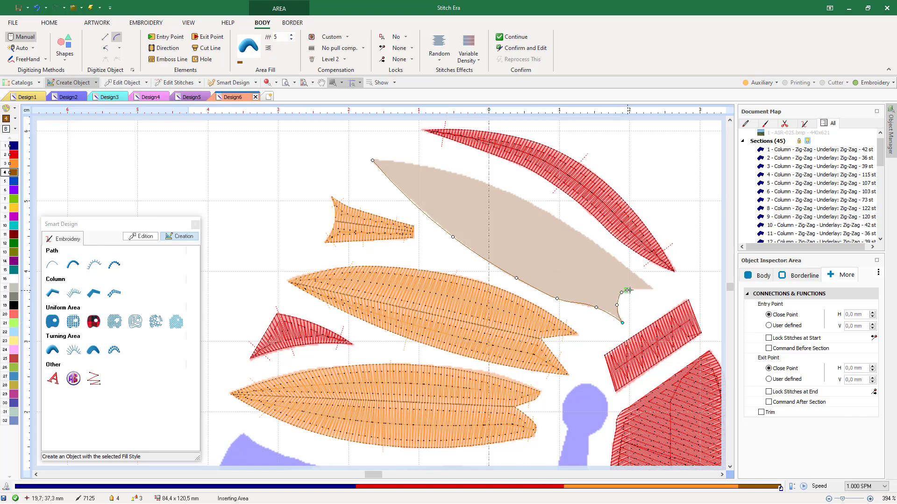
{"action": "left_click", "coordinate": [635, 290]}
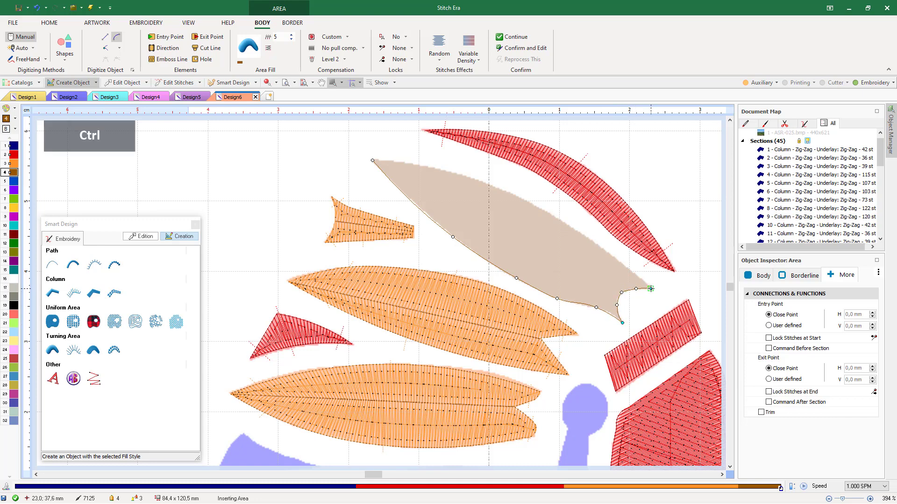
{"action": "left_click", "coordinate": [650, 289], "text": "ctrl"}
{"action": "left_click", "coordinate": [615, 260]}
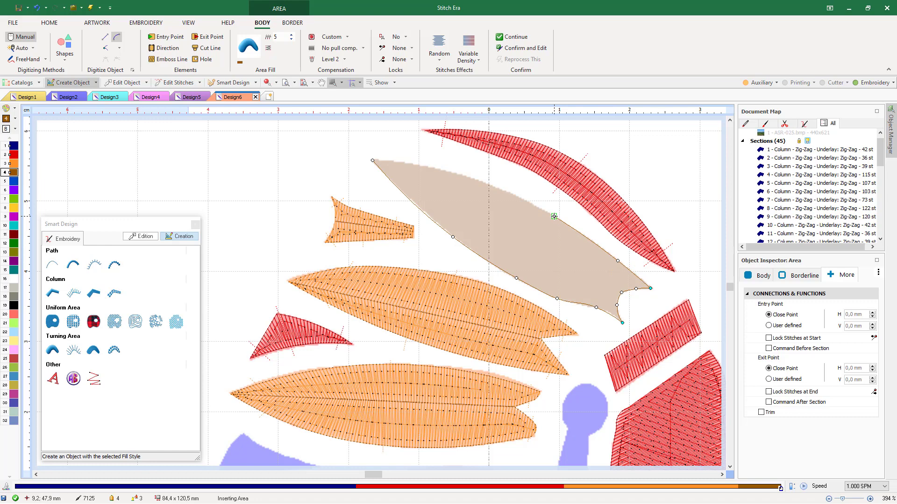
{"action": "left_click", "coordinate": [466, 176]}
{"action": "left_click", "coordinate": [371, 160], "text": "ctrl"}
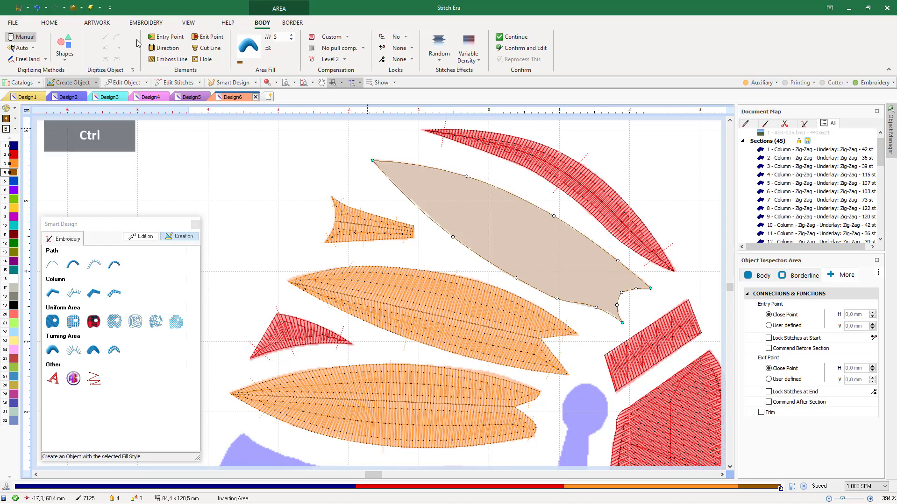
Add a cut line lengthwise through the upper brown feather, from its pointed tip to the notch
{"action": "left_click", "coordinate": [211, 48]}
{"action": "left_click", "coordinate": [373, 161]}
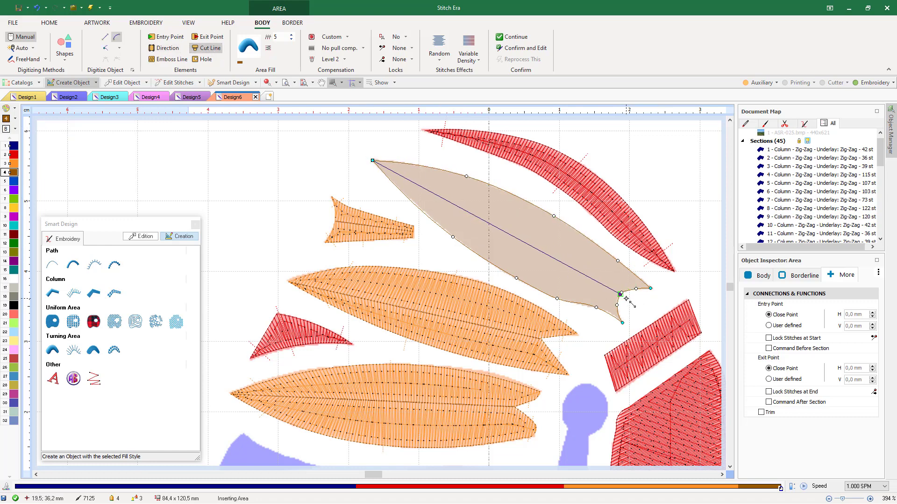
{"action": "left_click", "coordinate": [620, 294]}
Add stitch direction lines across both halves of the upper brown feather, from near its pointed tip to past its middle
{"action": "left_click", "coordinate": [167, 49]}
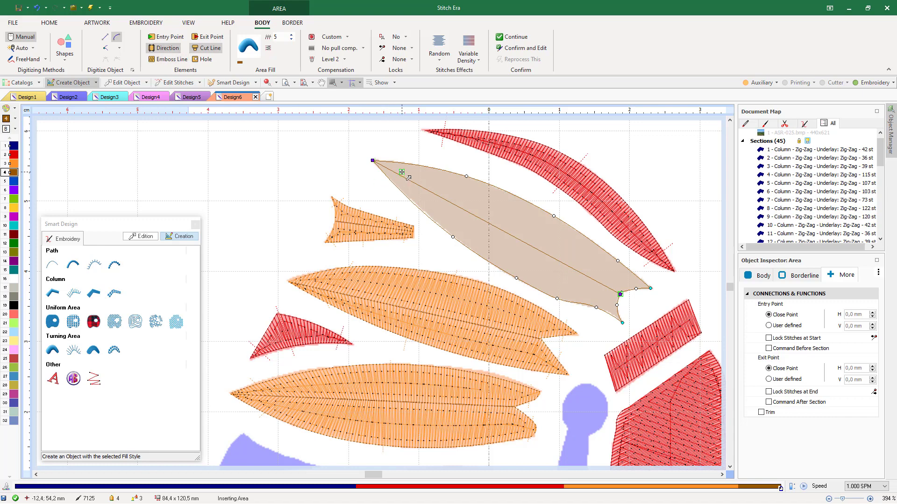
{"action": "left_click", "coordinate": [405, 158]}
{"action": "left_click", "coordinate": [408, 185]}
{"action": "left_click", "coordinate": [466, 205]}
{"action": "left_click", "coordinate": [434, 228]}
{"action": "left_click", "coordinate": [471, 169]}
{"action": "left_click", "coordinate": [467, 218]}
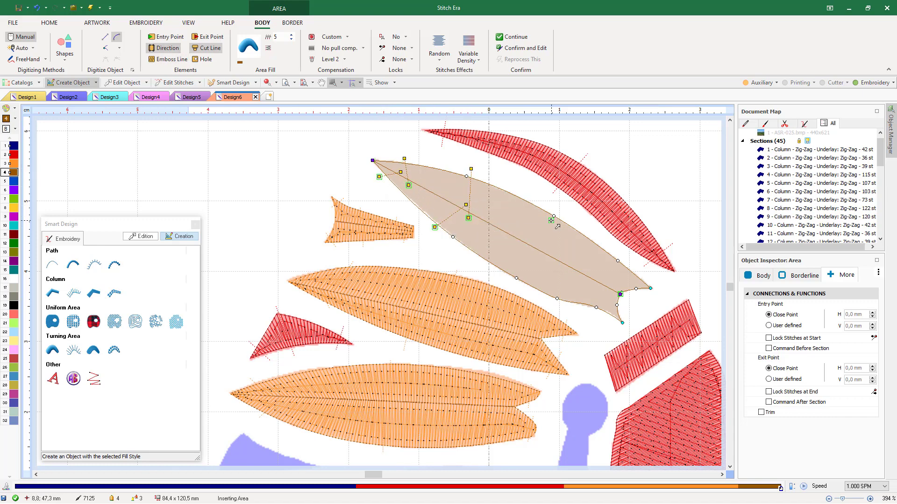
{"action": "left_click", "coordinate": [547, 204]}
{"action": "left_click", "coordinate": [520, 243]}
{"action": "left_click", "coordinate": [536, 244]}
{"action": "left_click", "coordinate": [509, 283]}
Add the remaining direction lines across both halves near the upper brown feather's notched end and generate the stitches
{"action": "left_click", "coordinate": [557, 304]}
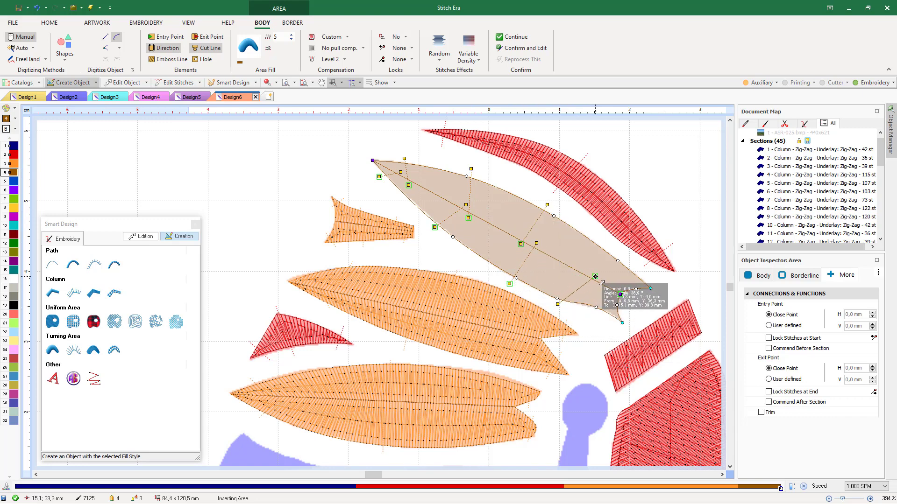
{"action": "left_click", "coordinate": [594, 276]}
{"action": "left_click", "coordinate": [611, 247]}
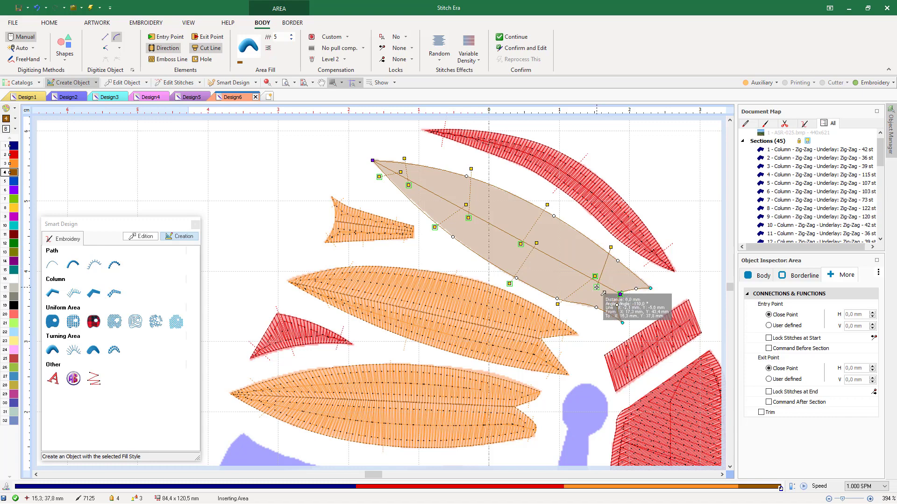
{"action": "left_click", "coordinate": [596, 287]}
{"action": "left_click", "coordinate": [624, 310]}
{"action": "left_click", "coordinate": [611, 318]}
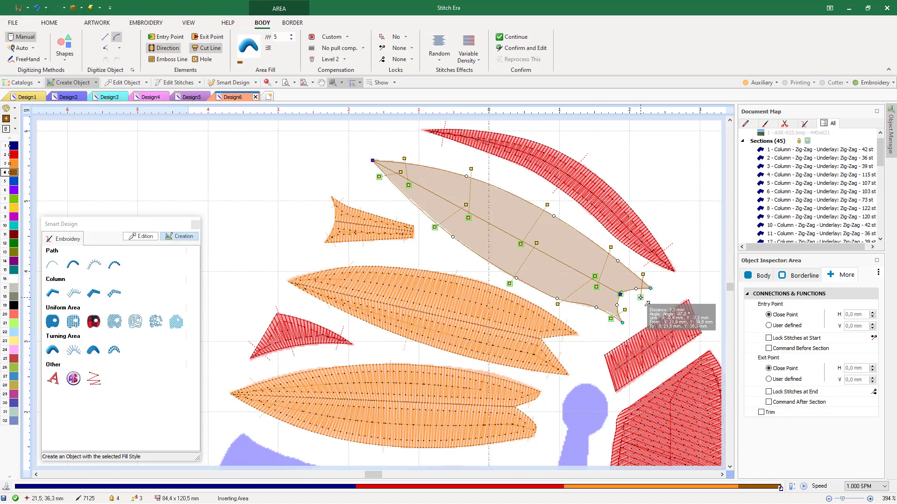
{"action": "key", "text": "Return"}
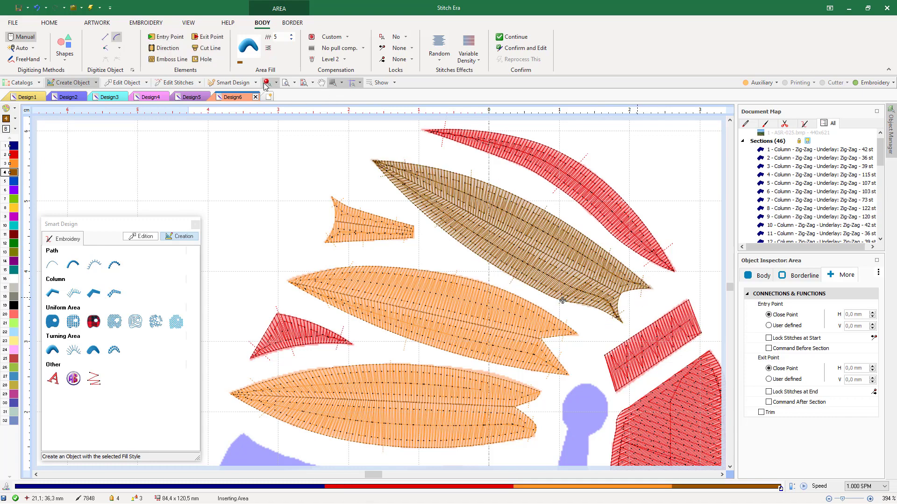
Activate needle 5 and outline the small three-pointed blue region as a turning area, with curve nodes along its sides and corner nodes at its tips
{"action": "left_click", "coordinate": [267, 82]}
{"action": "left_click", "coordinate": [267, 82]}
{"action": "scroll", "coordinate": [522, 267], "scroll_direction": "down", "scroll_amount": 3}
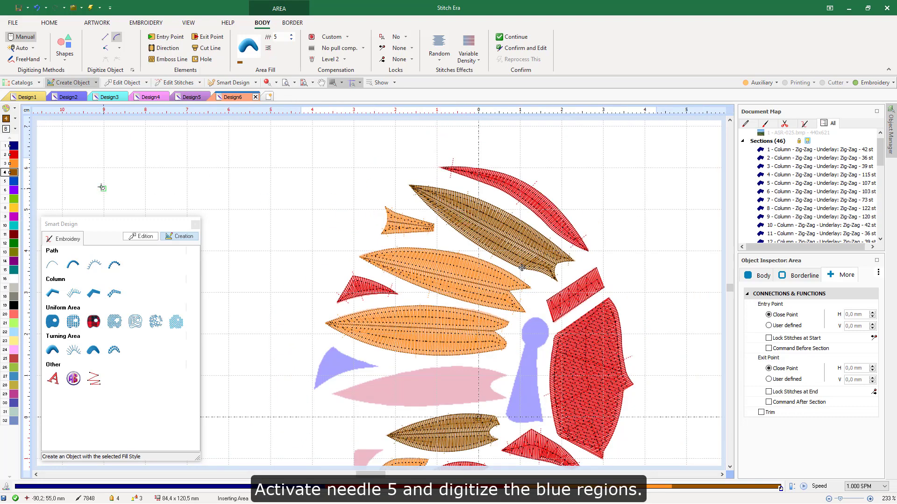
{"action": "left_click", "coordinate": [14, 181]}
{"action": "scroll", "coordinate": [329, 419], "scroll_direction": "up", "scroll_amount": 5}
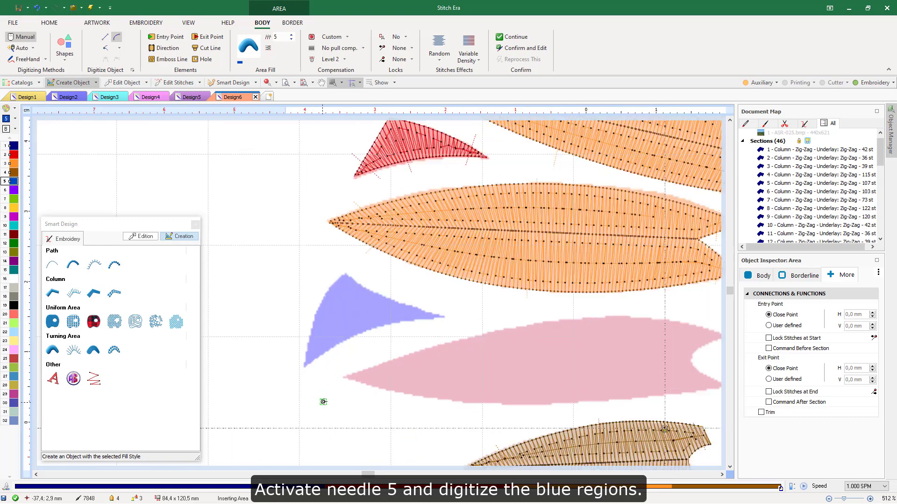
{"action": "left_click", "coordinate": [304, 367]}
{"action": "left_click", "coordinate": [362, 333]}
{"action": "left_click", "coordinate": [439, 317], "text": "ctrl"}
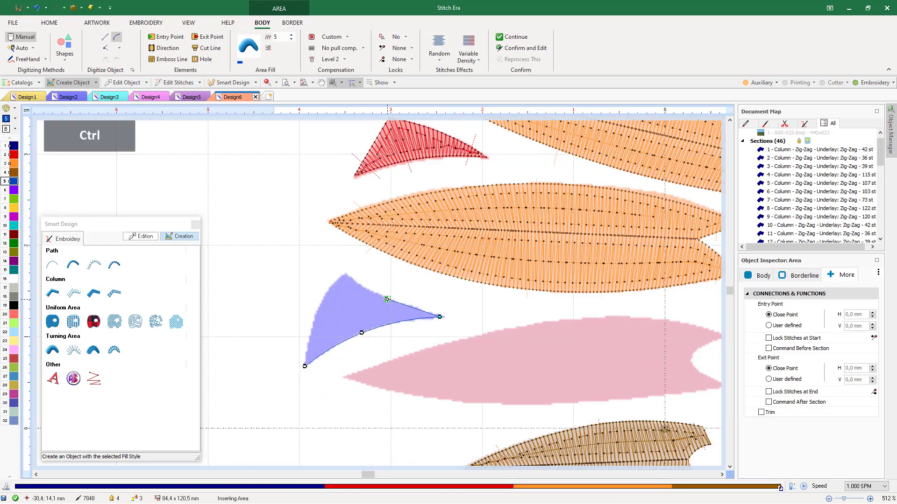
{"action": "left_click", "coordinate": [387, 299]}
{"action": "left_click", "coordinate": [346, 274], "text": "ctrl"}
{"action": "left_click", "coordinate": [316, 308], "text": "ctrl"}
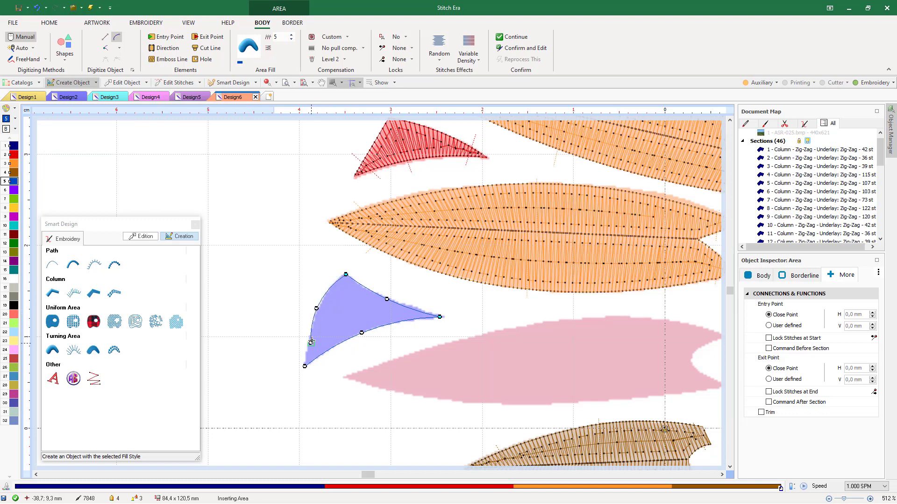
{"action": "left_click", "coordinate": [304, 366], "text": "ctrl"}
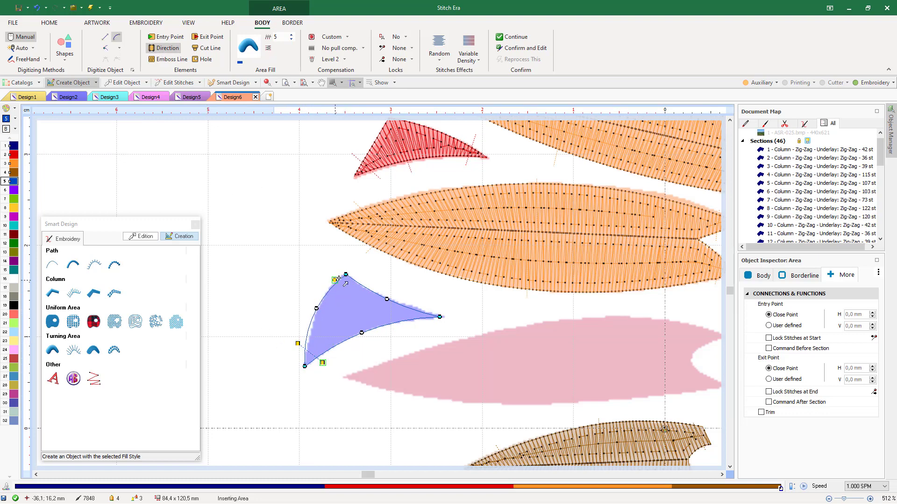
Add stitch direction lines across the three-pointed blue region, from its lower tip around to its pointed far end, and generate the stitches
{"action": "left_click", "coordinate": [341, 267]}
{"action": "left_click", "coordinate": [363, 345]}
{"action": "left_click", "coordinate": [418, 301]}
{"action": "key", "text": "Return"}
Outline the lower tapered part of the keyhole-shaped blue region as a Uniform Area with pattern, extending its narrow end slightly into the circle
{"action": "scroll", "coordinate": [290, 296], "scroll_direction": "down", "scroll_amount": 3}
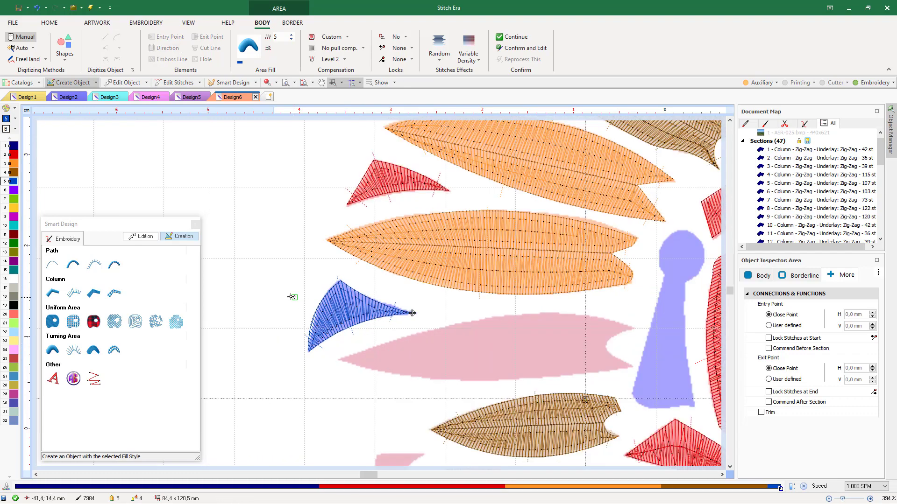
{"action": "scroll", "coordinate": [527, 319], "scroll_direction": "up", "scroll_amount": 2}
{"action": "scroll", "coordinate": [527, 319], "scroll_direction": "up", "scroll_amount": 1}
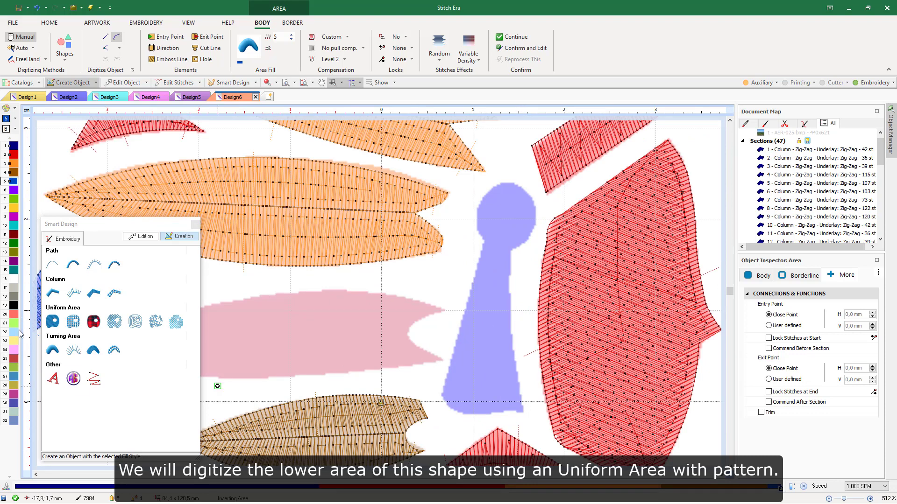
{"action": "left_click", "coordinate": [52, 321]}
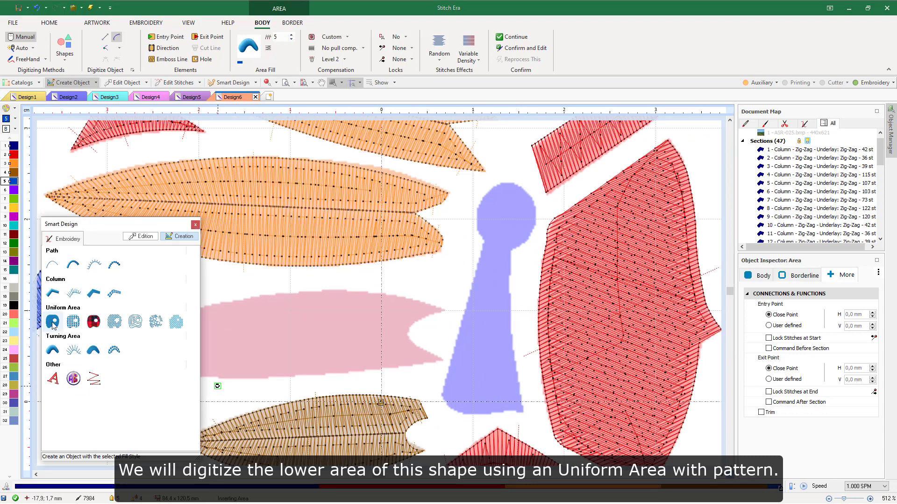
{"action": "left_click", "coordinate": [487, 231]}
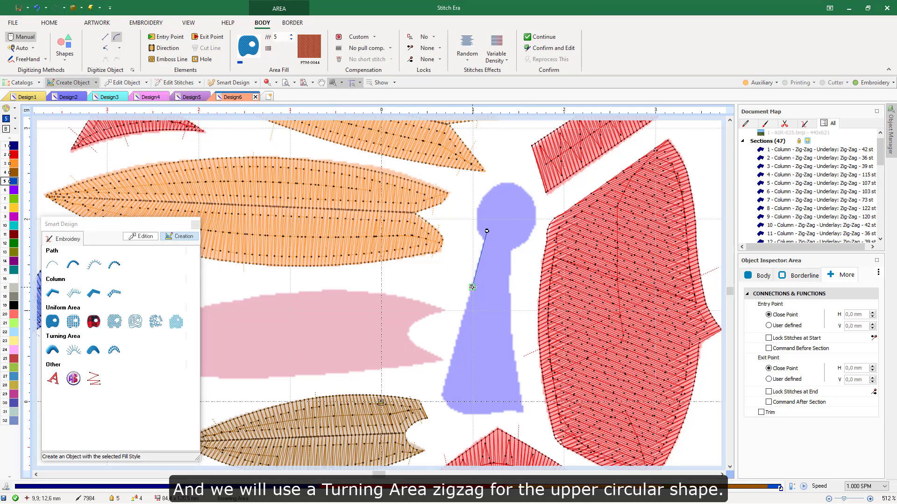
{"action": "left_click", "coordinate": [443, 388], "text": "ctrl"}
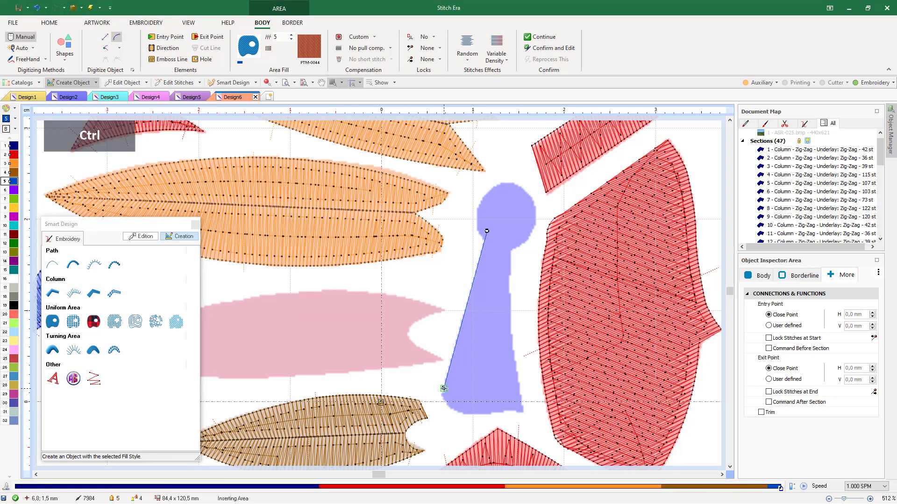
{"action": "left_click", "coordinate": [457, 411], "text": "ctrl"}
{"action": "left_click", "coordinate": [504, 411], "text": "ctrl"}
{"action": "left_click", "coordinate": [521, 413], "text": "ctrl"}
{"action": "left_click", "coordinate": [516, 364], "text": "ctrl"}
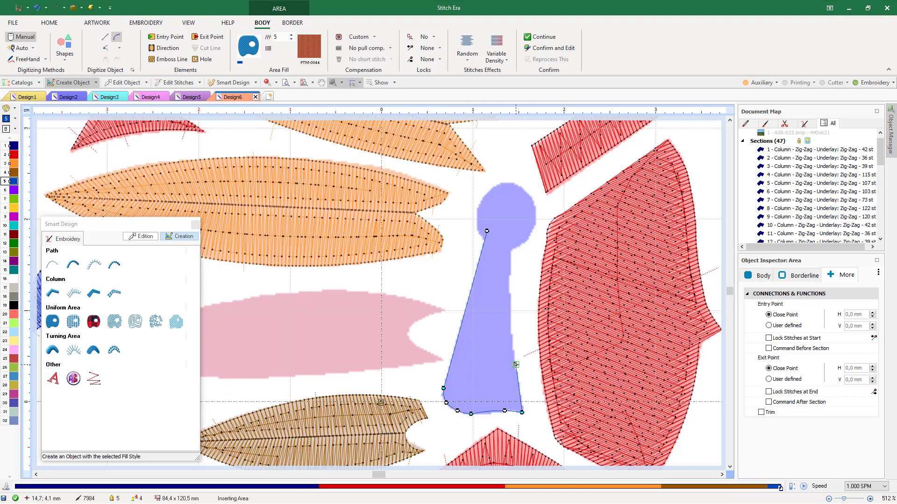
{"action": "left_click", "coordinate": [510, 307]}
{"action": "left_click", "coordinate": [510, 260], "text": "ctrl"}
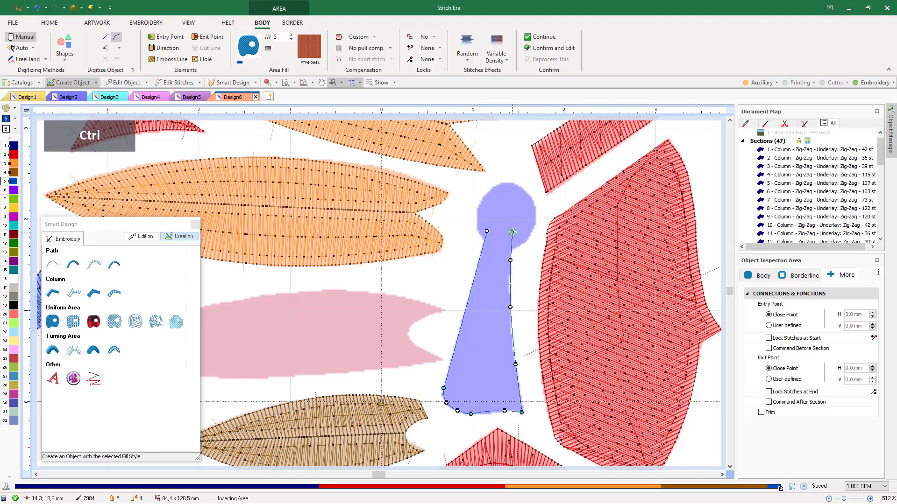
{"action": "left_click", "coordinate": [488, 230], "text": "ctrl"}
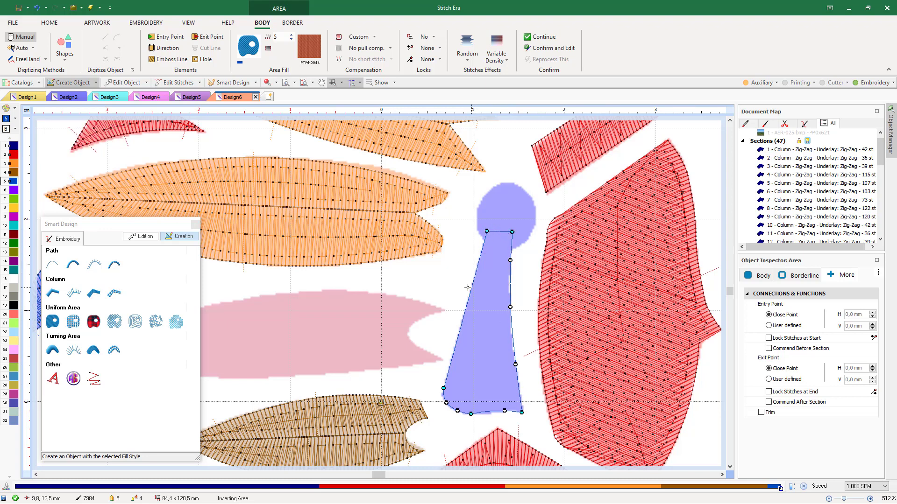
Set a nearly horizontal stitch direction across the tapered blue area and generate its pattern fill
{"action": "left_click", "coordinate": [168, 49]}
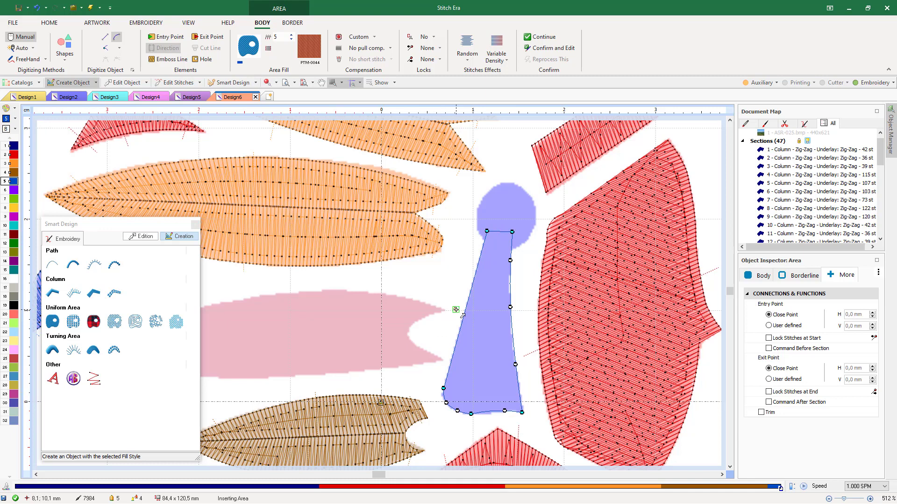
{"action": "left_click", "coordinate": [515, 314]}
{"action": "key", "text": "Return"}
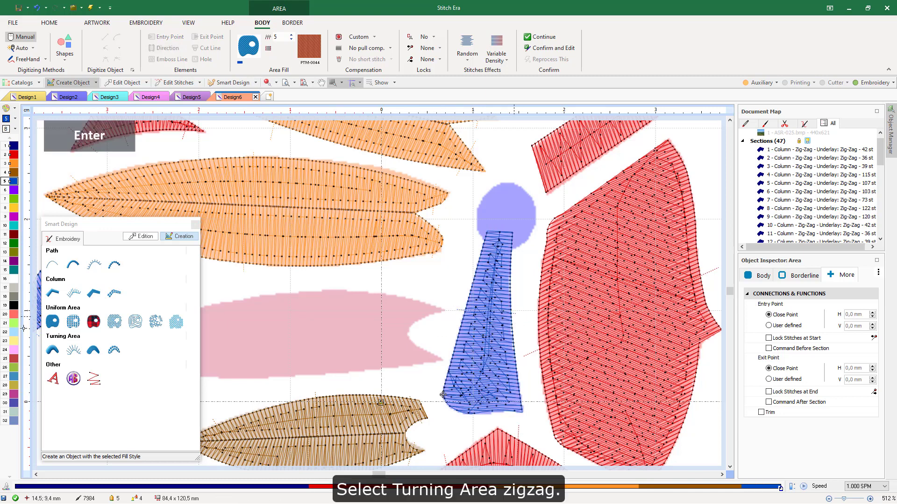
Outline the circular top of the keyhole-shaped blue region as a Turning Area zigzag, with curve nodes around its edge
{"action": "left_click", "coordinate": [52, 350]}
{"action": "scroll", "coordinate": [506, 181], "scroll_direction": "up", "scroll_amount": 1}
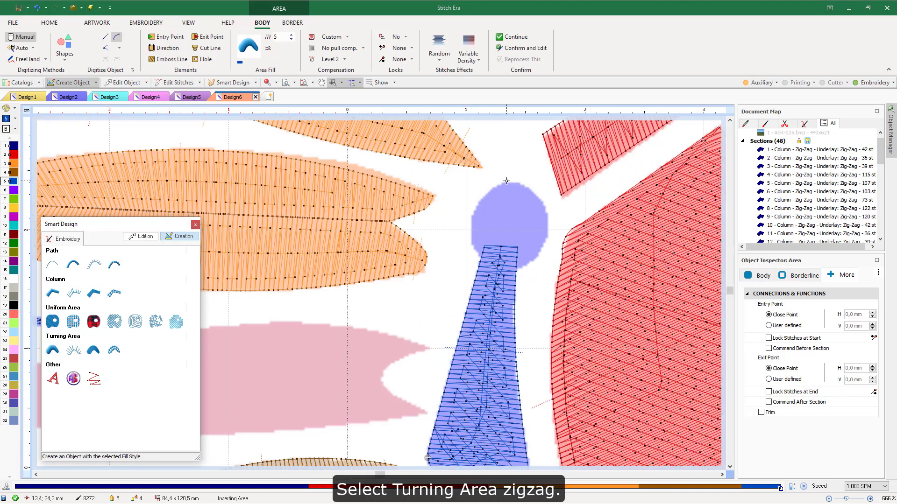
{"action": "left_click", "coordinate": [511, 182]}
{"action": "left_click", "coordinate": [472, 219]}
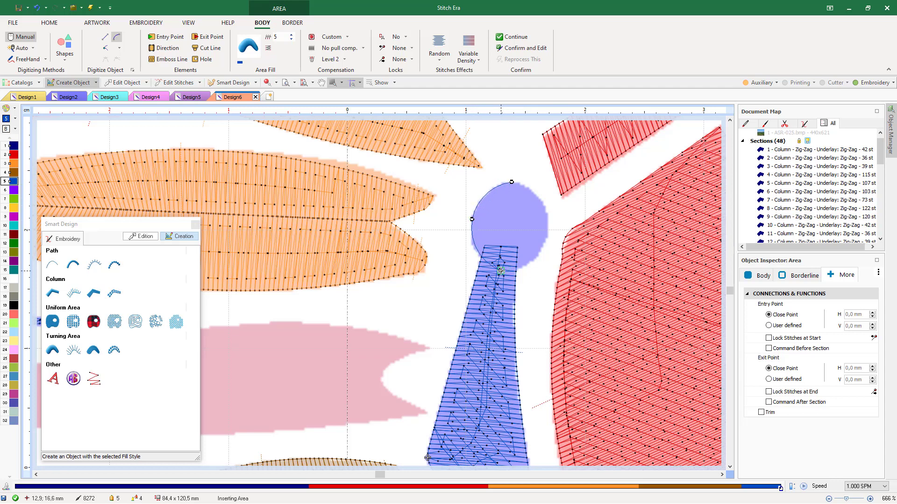
{"action": "left_click", "coordinate": [488, 265]}
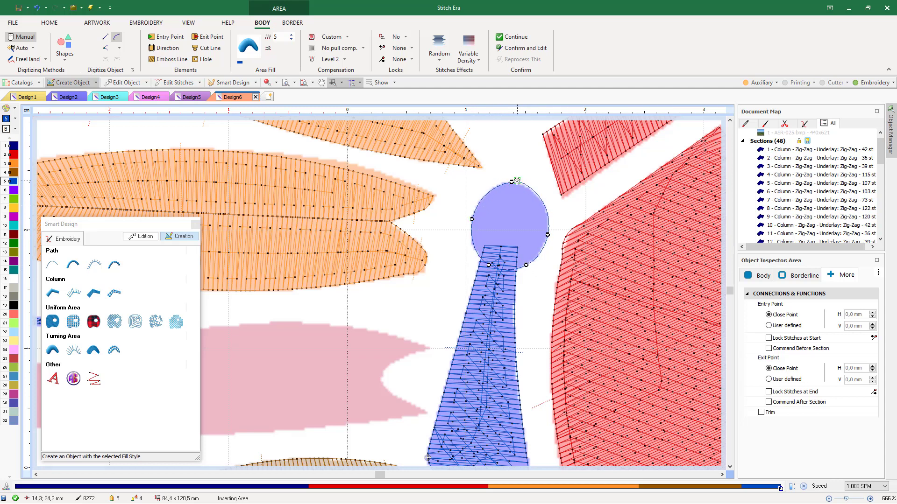
{"action": "left_click", "coordinate": [537, 198]}
{"action": "left_click", "coordinate": [511, 185], "text": "ctrl"}
Set a nearly horizontal stitch direction across the blue circle, generate its stitches, and briefly preview them in 3D
{"action": "left_click", "coordinate": [465, 220]}
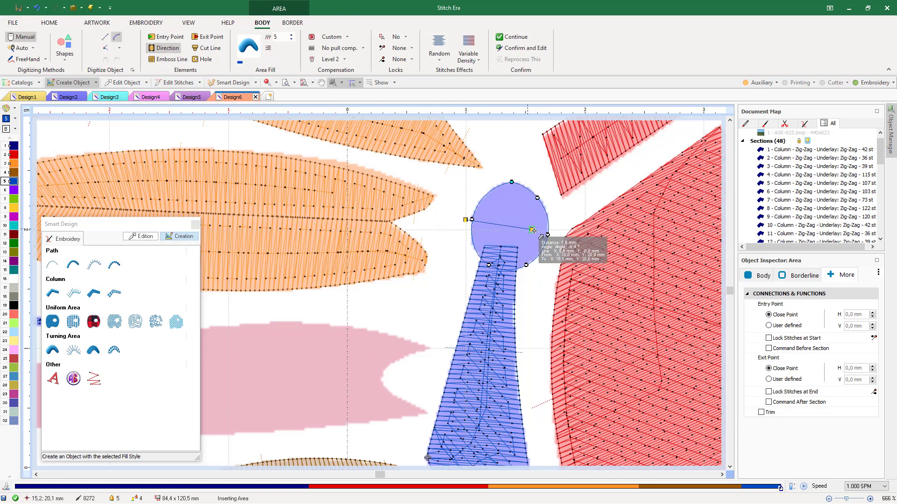
{"action": "key", "text": "Return"}
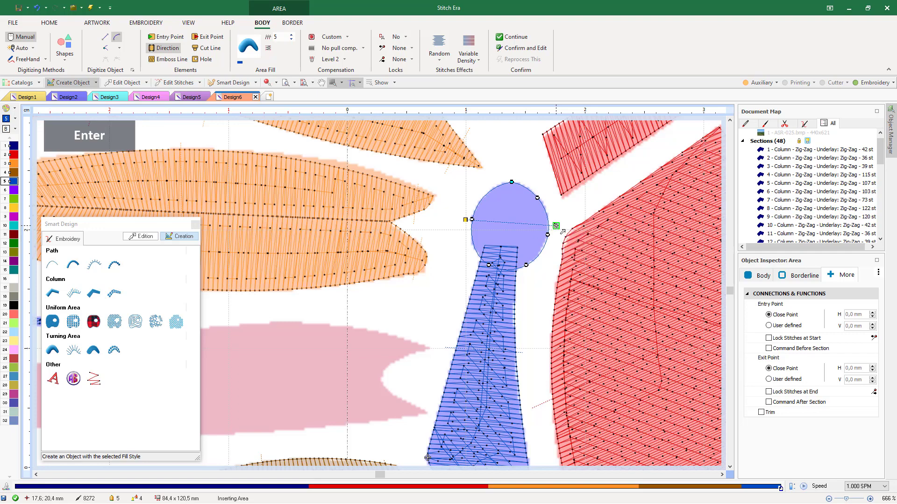
{"action": "scroll", "coordinate": [439, 246], "scroll_direction": "down", "scroll_amount": 2}
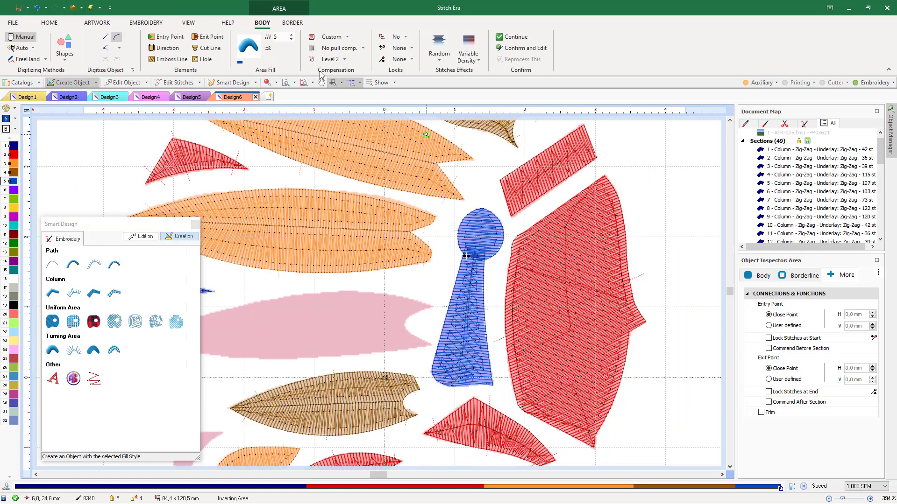
{"action": "left_click", "coordinate": [270, 83]}
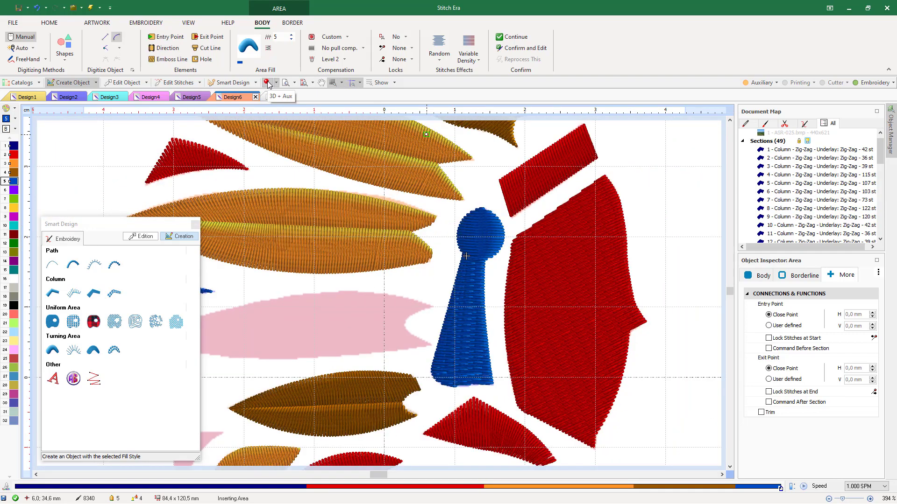
{"action": "left_click", "coordinate": [269, 83]}
{"action": "scroll", "coordinate": [489, 244], "scroll_direction": "down", "scroll_amount": 2}
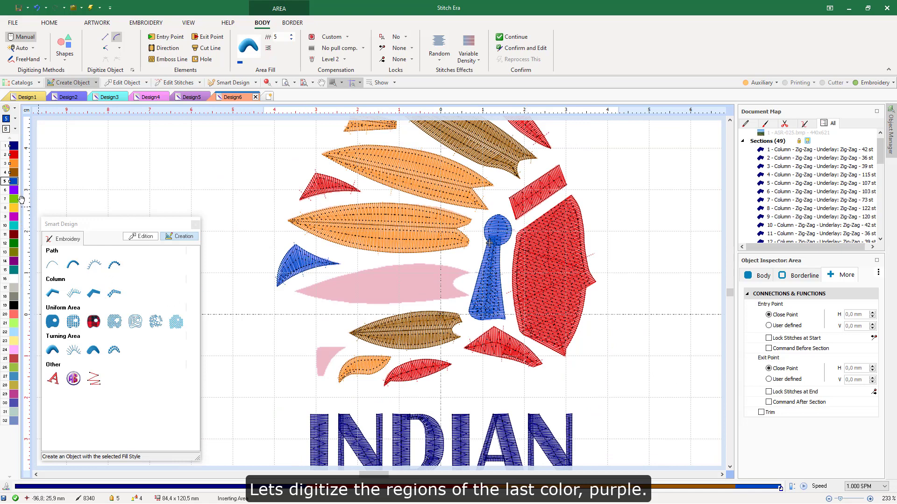
Activate needle 6 and outline the long pink feather as a turning area, with curve nodes along its edges and corner nodes at its tips
{"action": "left_click", "coordinate": [14, 190]}
{"action": "scroll", "coordinate": [309, 284], "scroll_direction": "up", "scroll_amount": 2}
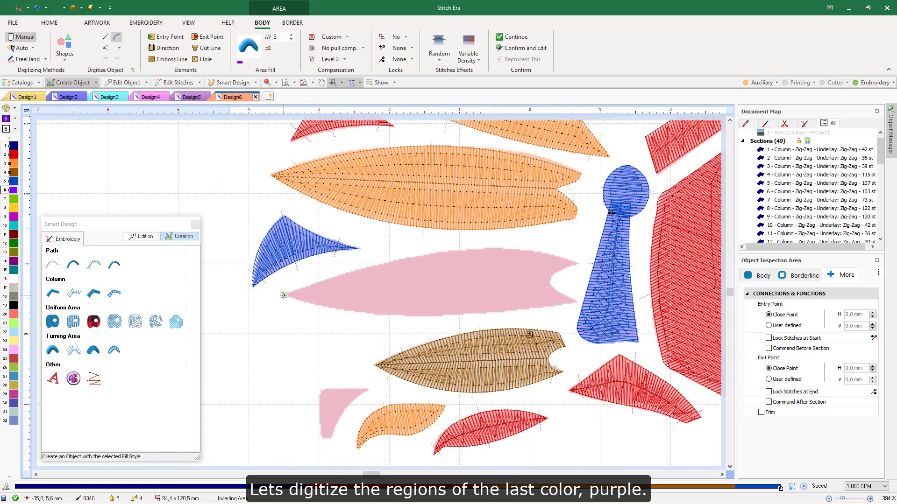
{"action": "left_click", "coordinate": [284, 295]}
{"action": "left_click", "coordinate": [404, 258]}
{"action": "left_click", "coordinate": [490, 249]}
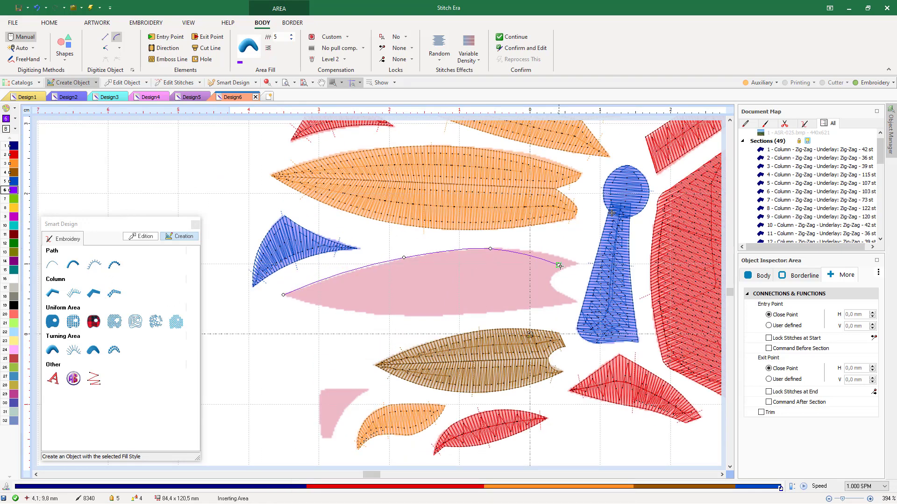
{"action": "key", "text": "ctrl"}
{"action": "left_click", "coordinate": [566, 296], "text": "ctrl"}
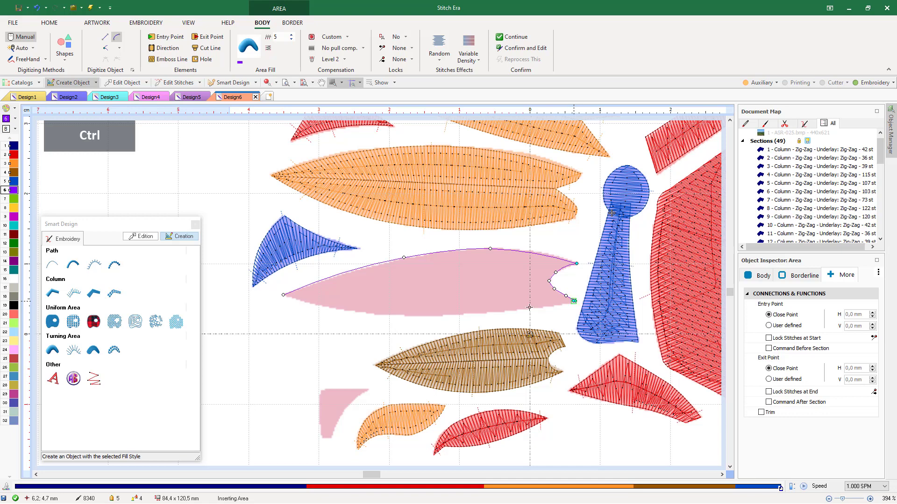
{"action": "left_click", "coordinate": [511, 310]}
{"action": "left_click", "coordinate": [431, 317]}
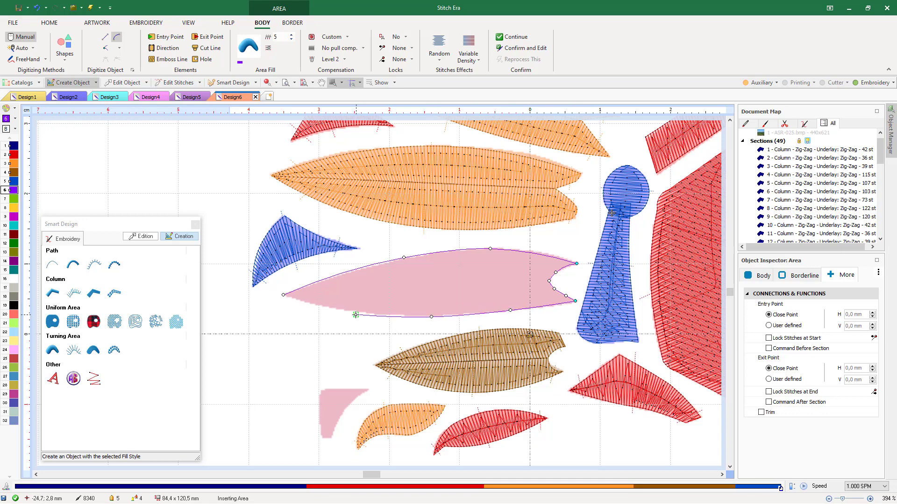
{"action": "left_click", "coordinate": [355, 312]}
{"action": "left_click", "coordinate": [282, 296], "text": "ctrl"}
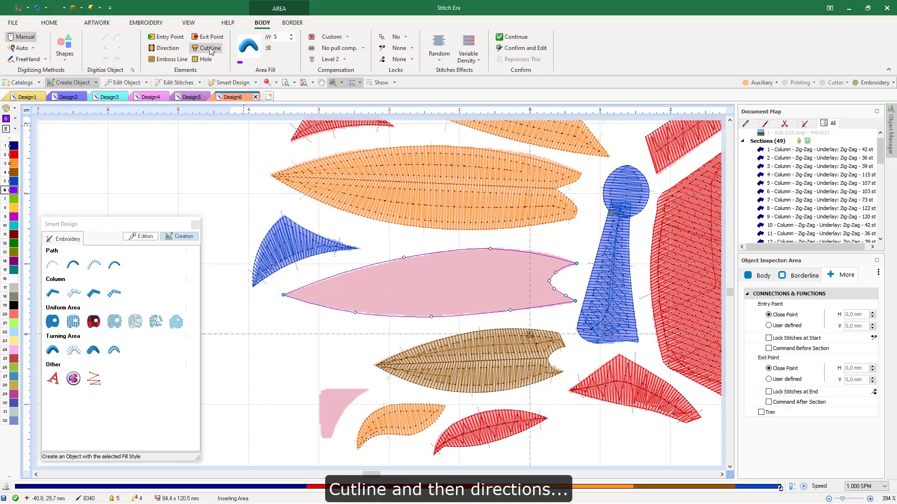
Add a lengthwise cut line through the long feather and stitch direction lines across both halves, and generate its stitches
{"action": "left_click", "coordinate": [549, 281]}
{"action": "left_click", "coordinate": [296, 279]}
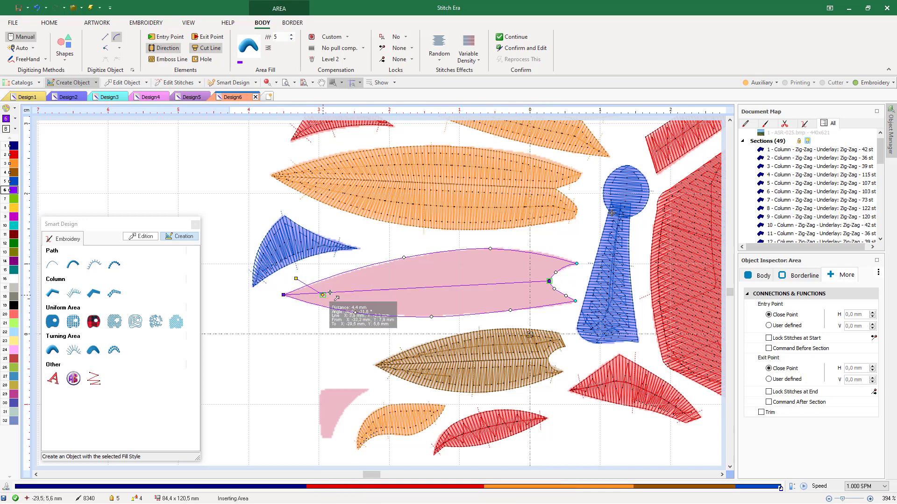
{"action": "left_click", "coordinate": [326, 289]}
{"action": "left_click", "coordinate": [432, 245]}
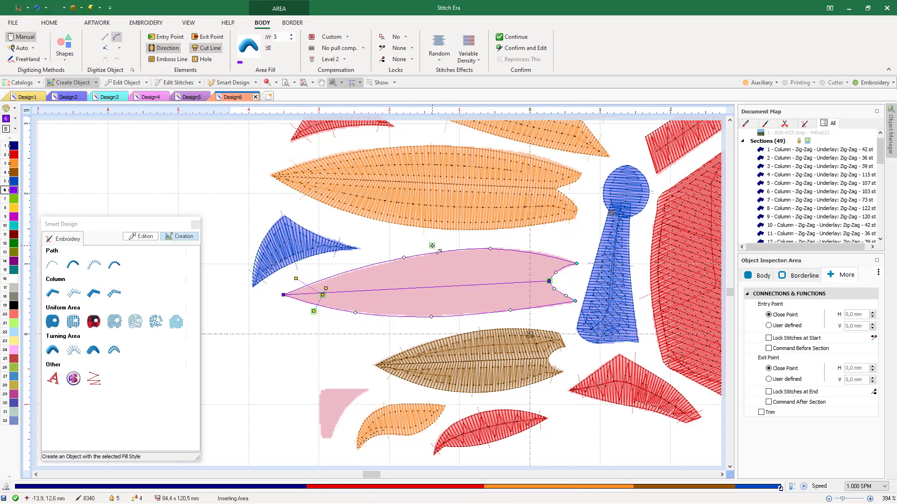
{"action": "left_click", "coordinate": [432, 291]}
{"action": "left_click", "coordinate": [442, 280]}
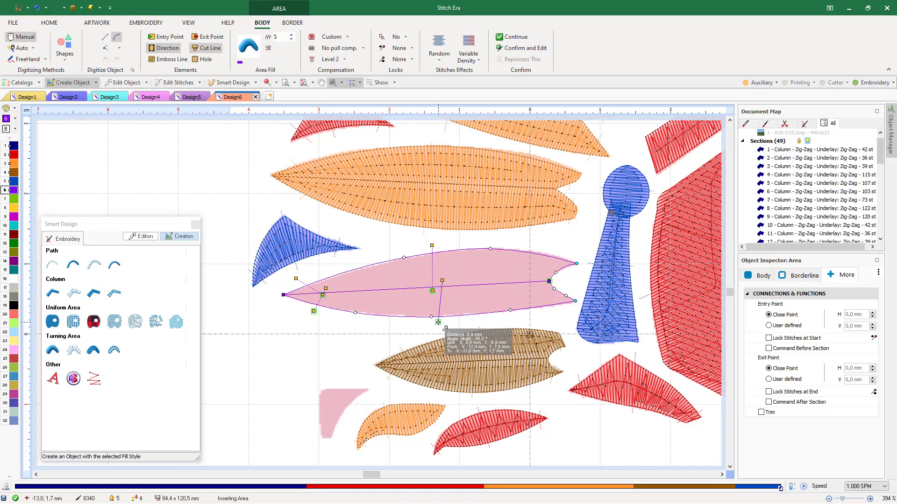
{"action": "left_click", "coordinate": [437, 321]}
{"action": "left_click", "coordinate": [559, 252]}
{"action": "left_click", "coordinate": [565, 276]}
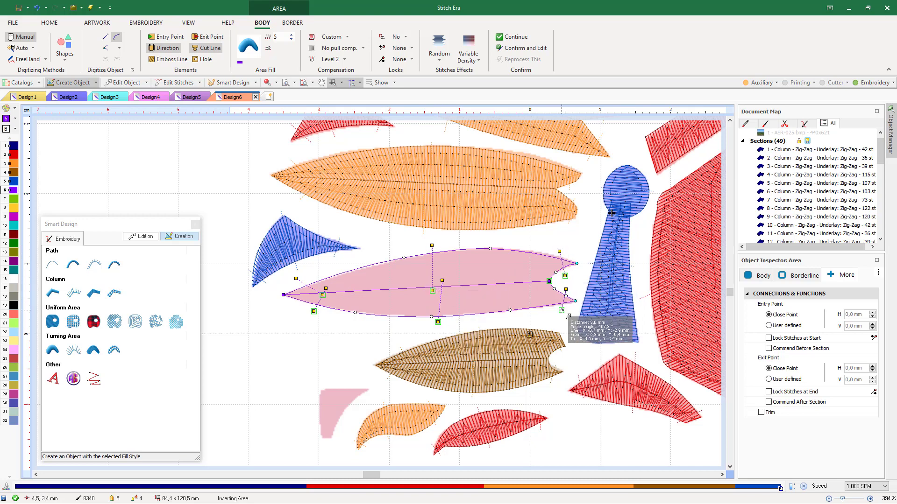
{"action": "key", "text": "Return"}
{"action": "left_click", "coordinate": [267, 82]}
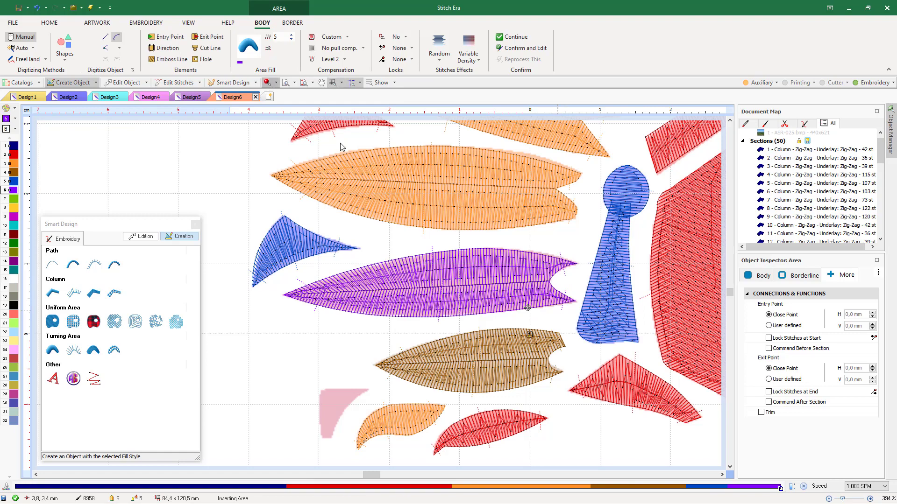
{"action": "left_click", "coordinate": [267, 82]}
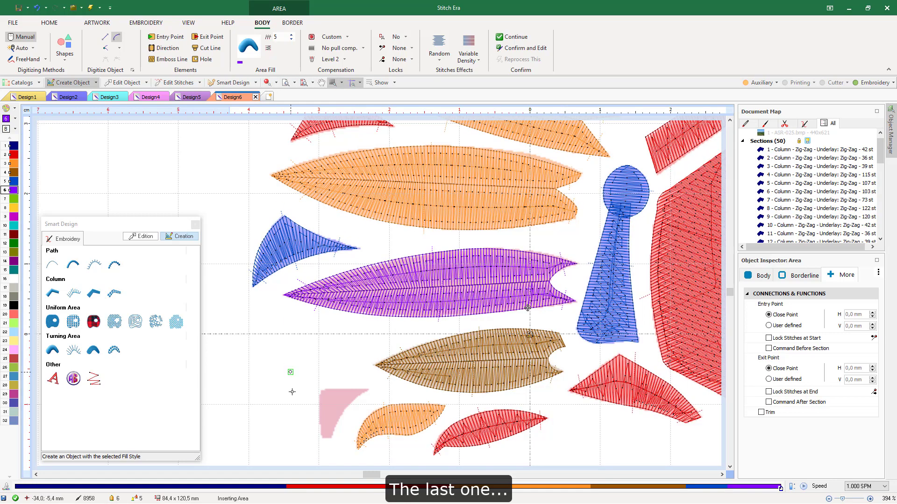
Outline the small pink corner-shaped region as a turning area, combining a curved inner edge, straight outer sides and a rounded corner
{"action": "scroll", "coordinate": [325, 449], "scroll_direction": "up", "scroll_amount": 3}
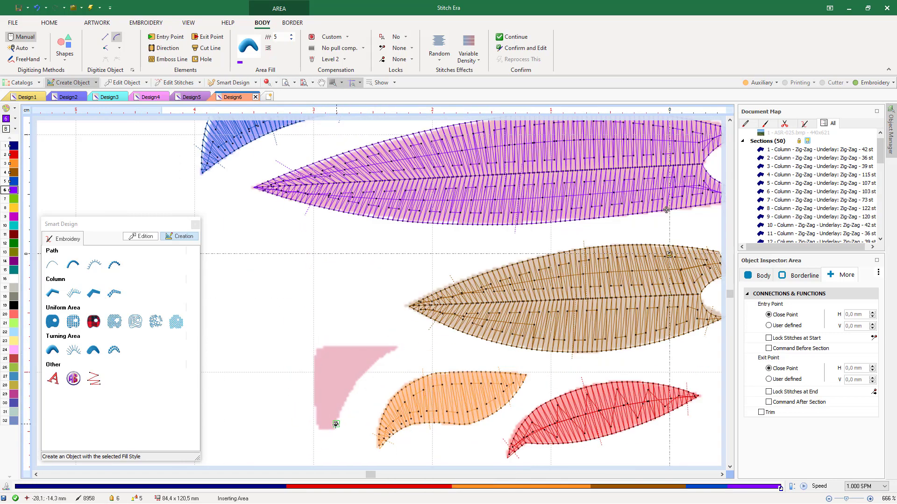
{"action": "left_click", "coordinate": [352, 387]}
{"action": "left_click", "coordinate": [396, 347], "text": "ctrl"}
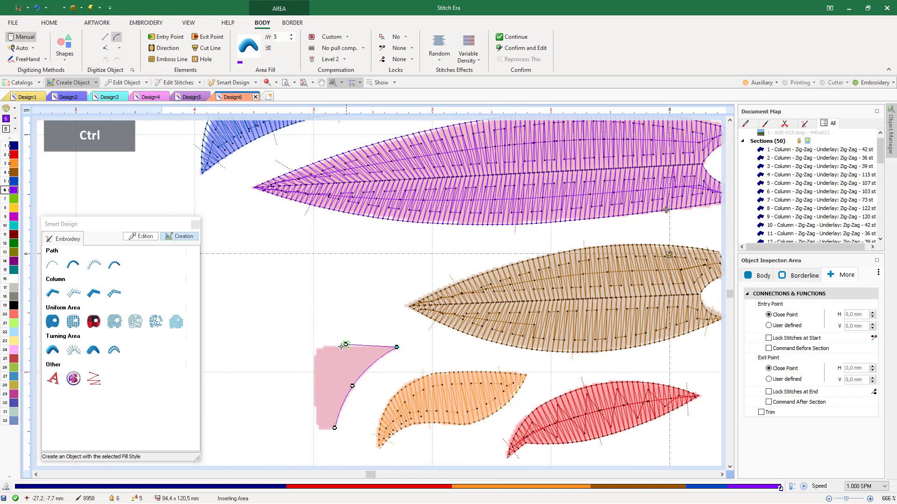
{"action": "left_click", "coordinate": [334, 347], "text": "ctrl"}
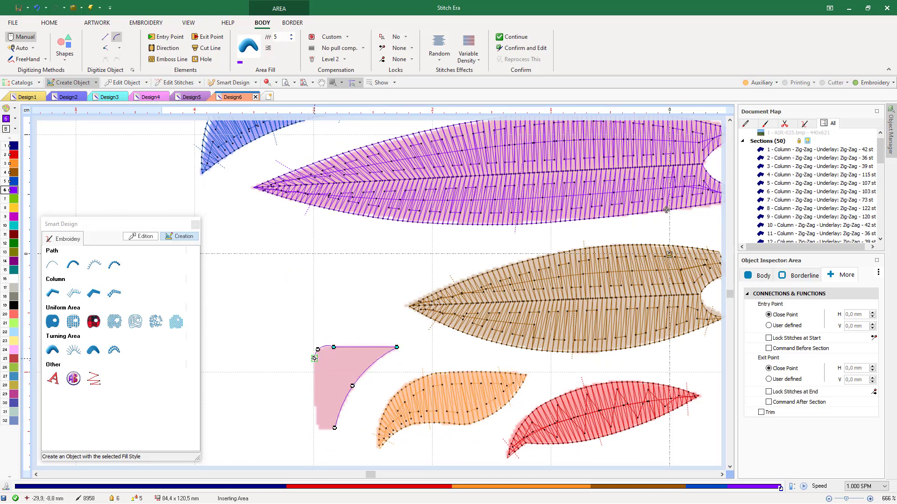
{"action": "left_click", "coordinate": [314, 358]}
{"action": "key", "text": "shift"}
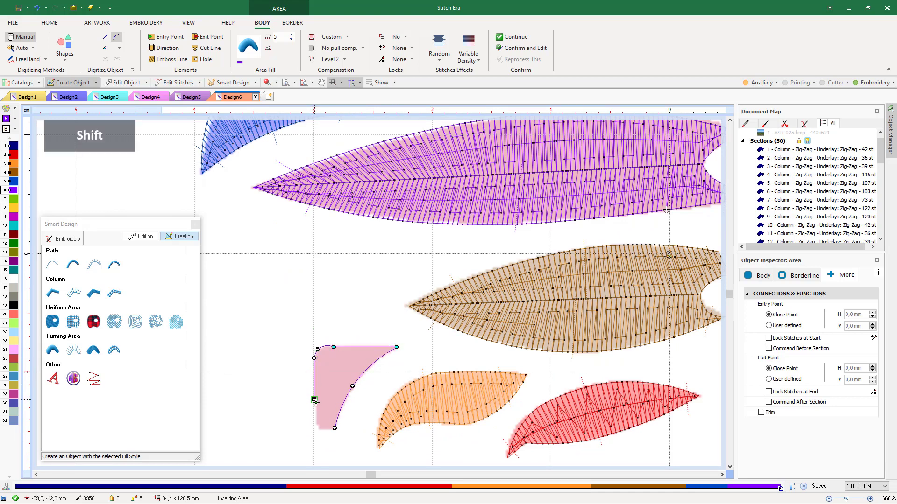
{"action": "left_click", "coordinate": [313, 405], "text": "shift"}
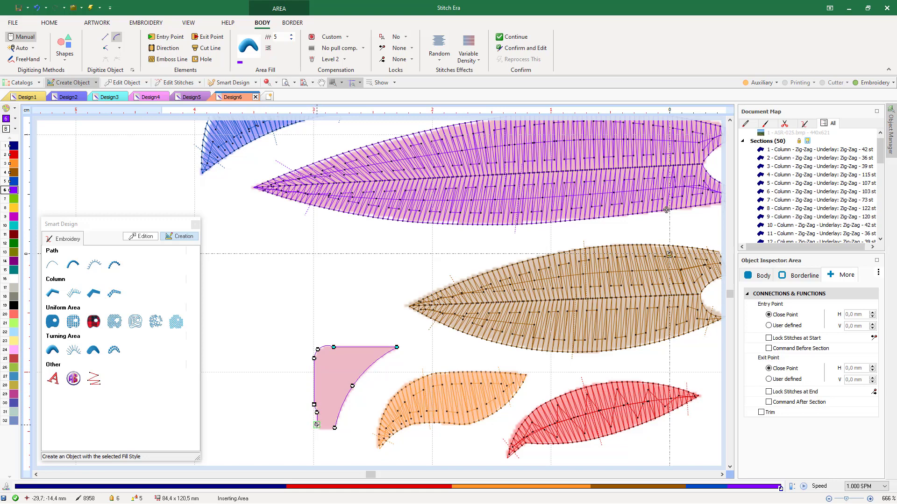
{"action": "key", "text": "ctrl"}
{"action": "left_click", "coordinate": [334, 426], "text": "ctrl"}
{"action": "key", "text": "Return"}
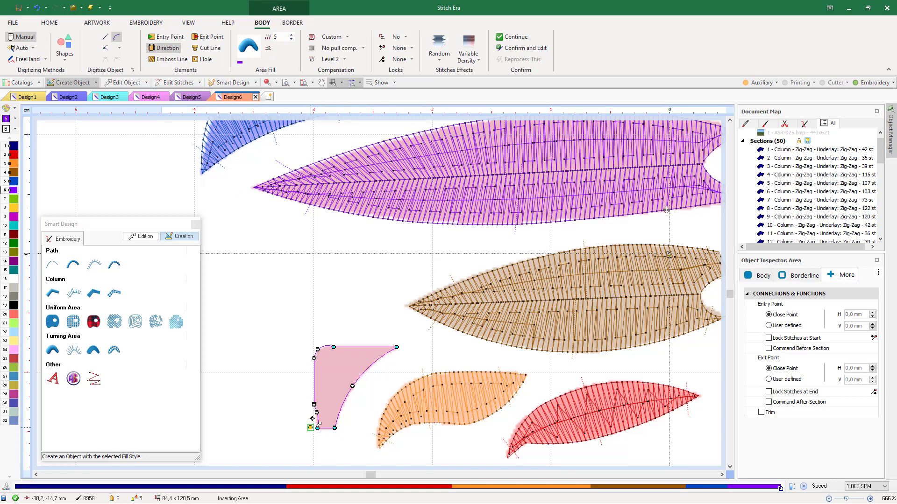
Add stitch direction lines at the outer corner and the pointed tip of the small corner-shaped region, and generate its stitches
{"action": "left_click", "coordinate": [309, 345]}
{"action": "left_click", "coordinate": [381, 342]}
{"action": "left_click", "coordinate": [389, 363]}
{"action": "key", "text": "Return"}
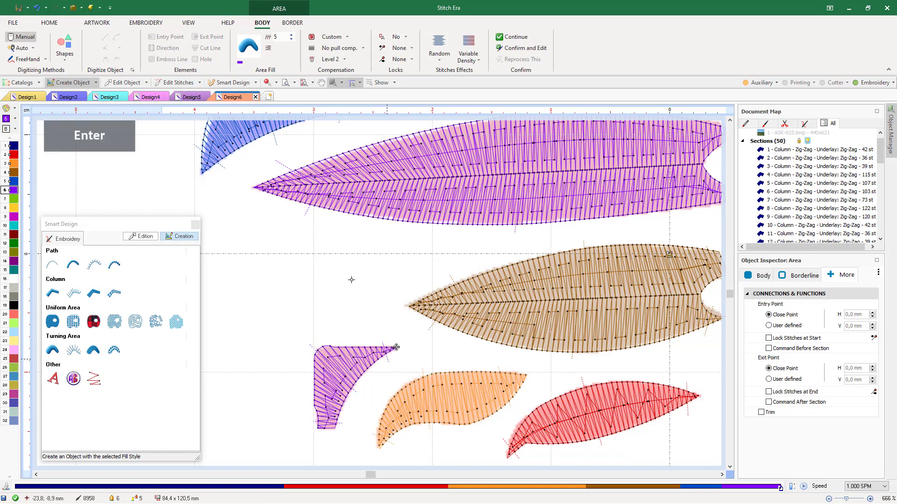
Open the Simulation View, fit the whole design in it, and enlarge its window downward to inspect the stitching
{"action": "scroll", "coordinate": [350, 281], "scroll_direction": "down", "scroll_amount": 3}
{"action": "scroll", "coordinate": [350, 289], "scroll_direction": "down", "scroll_amount": 2}
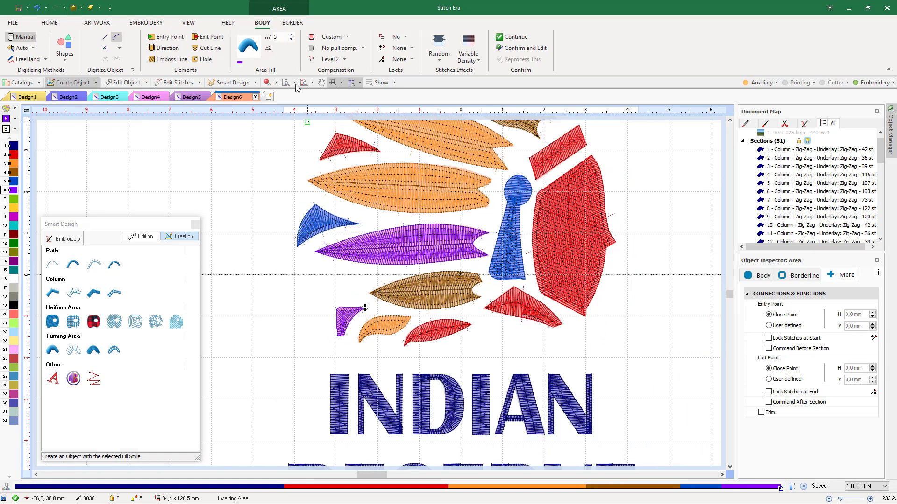
{"action": "left_click", "coordinate": [190, 23]}
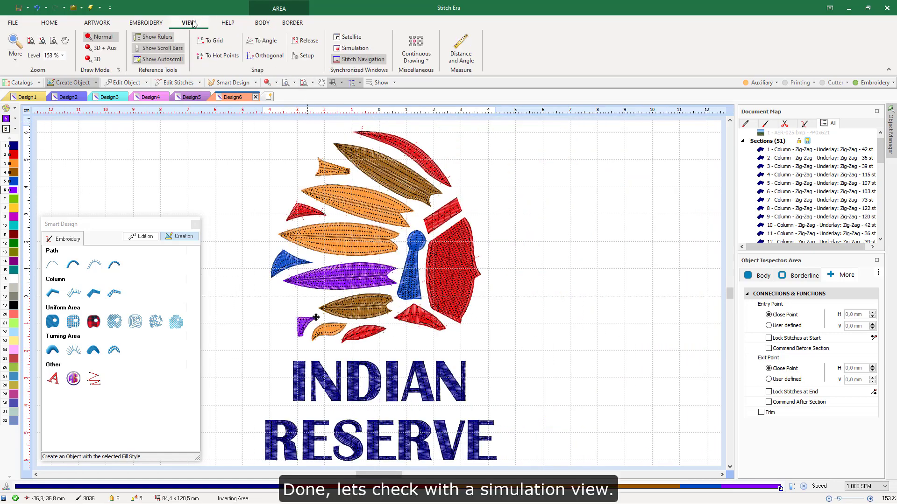
{"action": "left_click", "coordinate": [358, 51]}
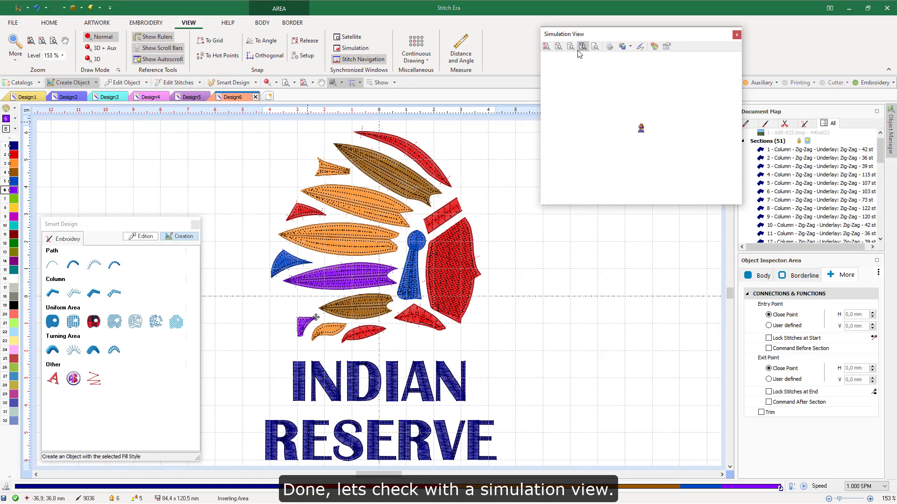
{"action": "left_click", "coordinate": [546, 46]}
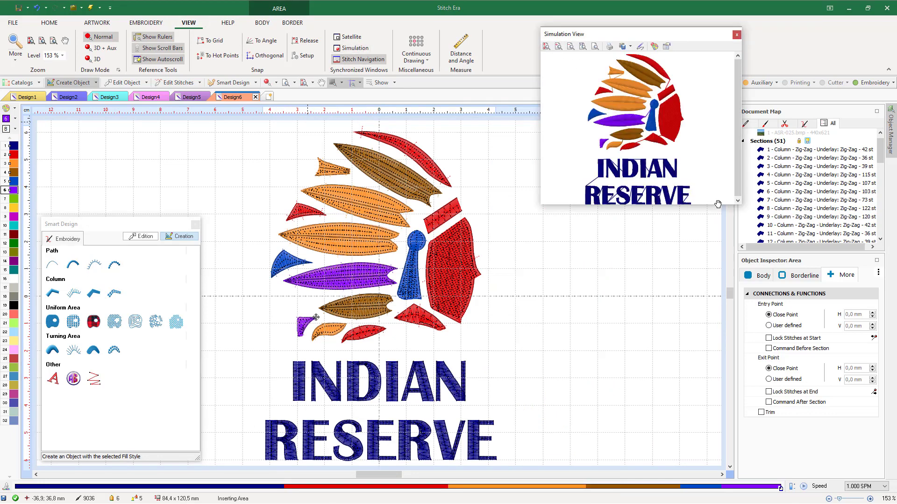
{"action": "left_click", "coordinate": [570, 46]}
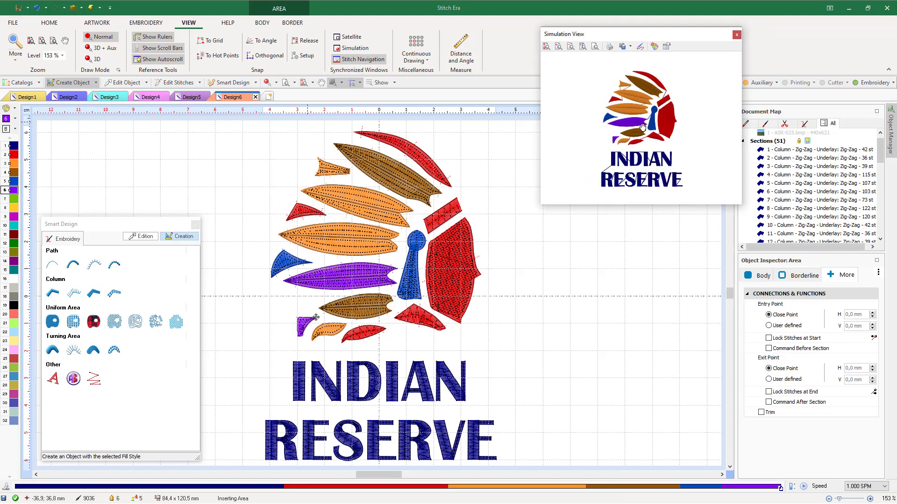
{"action": "left_click_drag", "start_coordinate": [652, 206], "coordinate": [650, 297]}
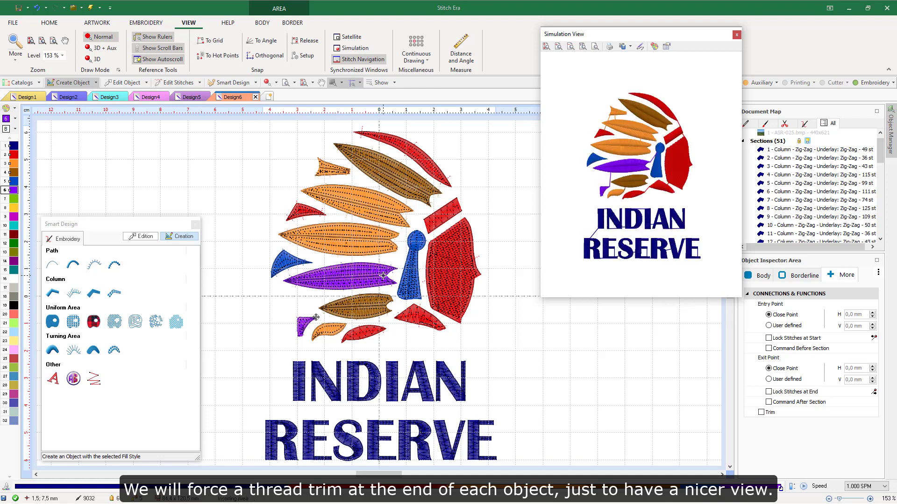
Select all objects of the design, set Trim to Yes for them, clear the selection, and display the design in 3D + Aux mode
{"action": "scroll", "coordinate": [394, 237], "scroll_direction": "down", "scroll_amount": 1}
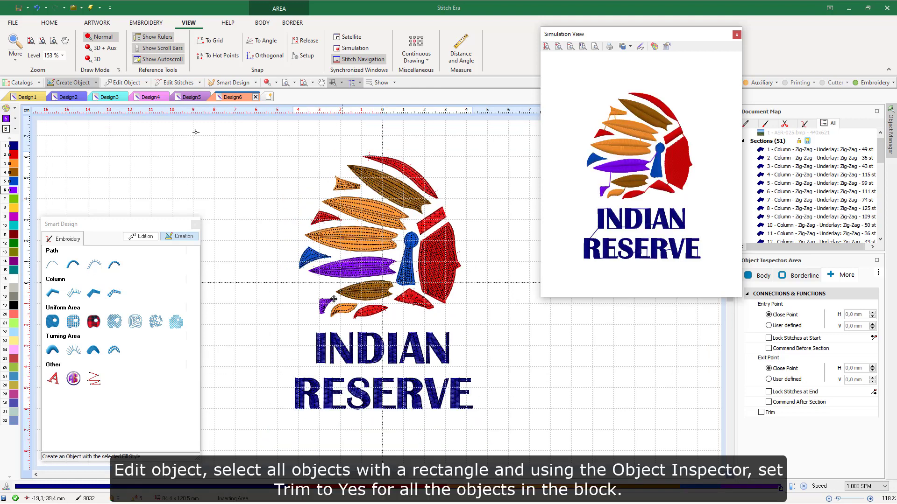
{"action": "left_click", "coordinate": [125, 84]}
{"action": "left_click_drag", "start_coordinate": [253, 137], "coordinate": [494, 420]}
{"action": "left_click", "coordinate": [761, 435]}
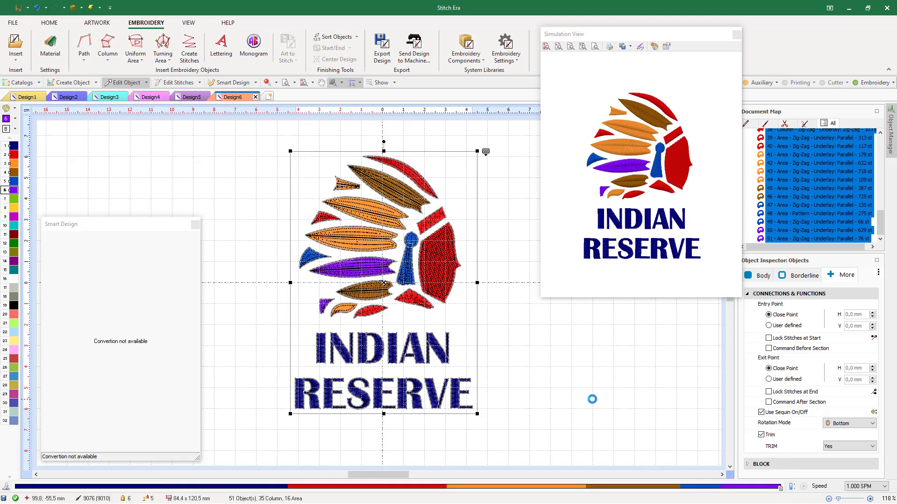
{"action": "left_click", "coordinate": [592, 400]}
{"action": "left_click", "coordinate": [268, 82]}
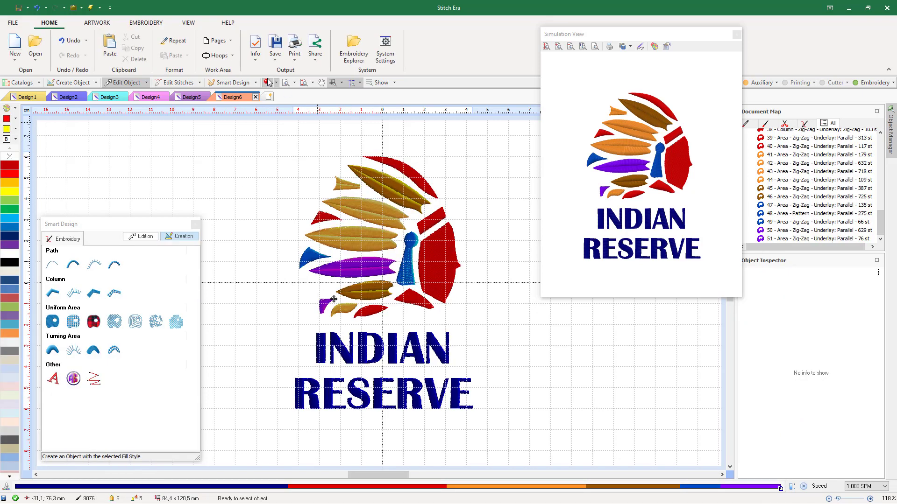